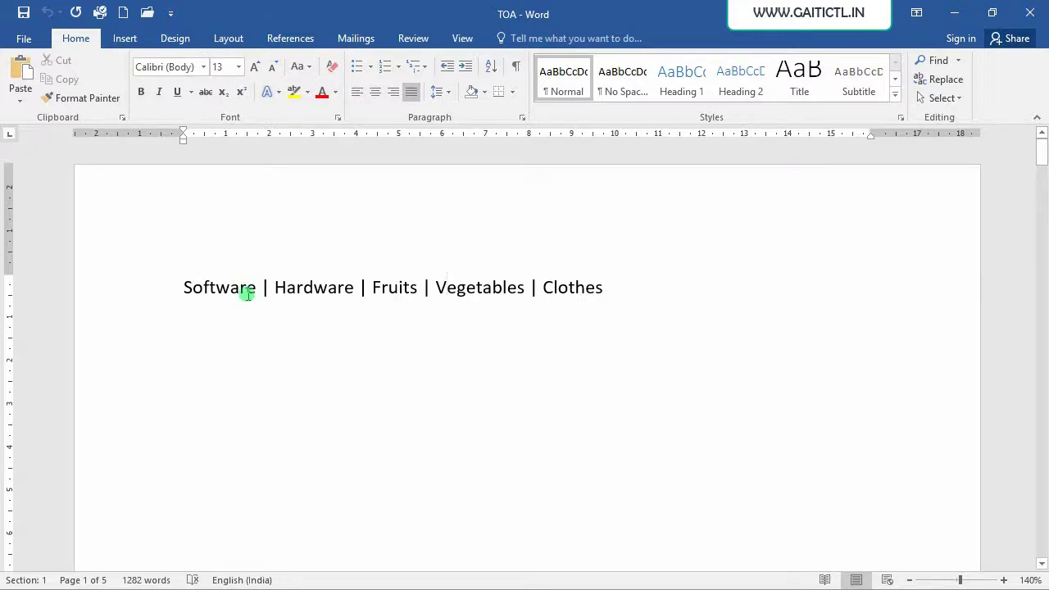
# Step: Review the category names from Software to Clothes in the line on the first page
pyautogui.moveTo(255, 292); pyautogui.dragTo(177, 289)
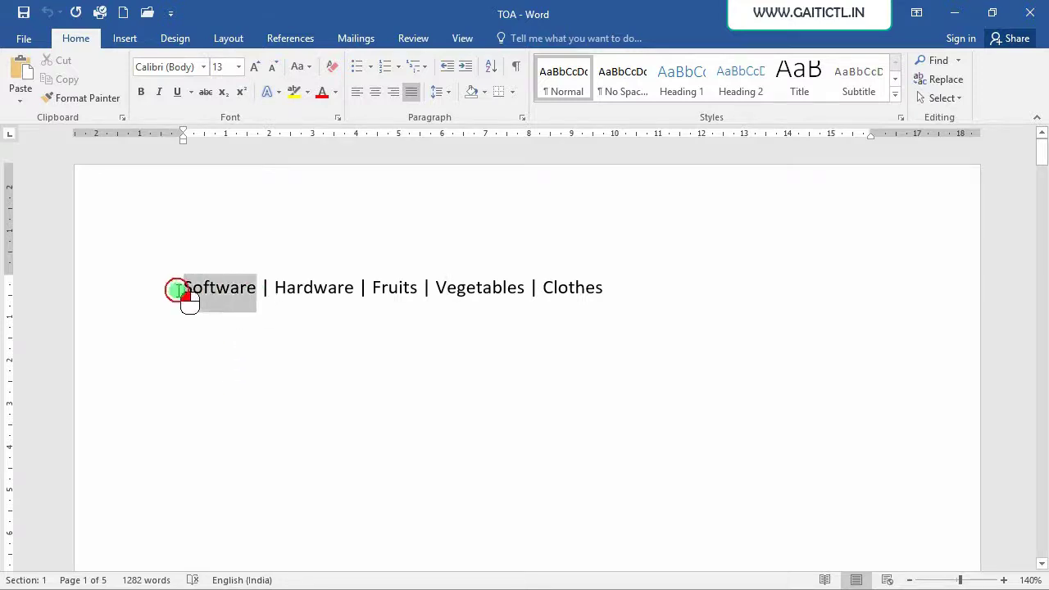
pyautogui.click(317, 292)
pyautogui.click(378, 291)
pyautogui.click(466, 293)
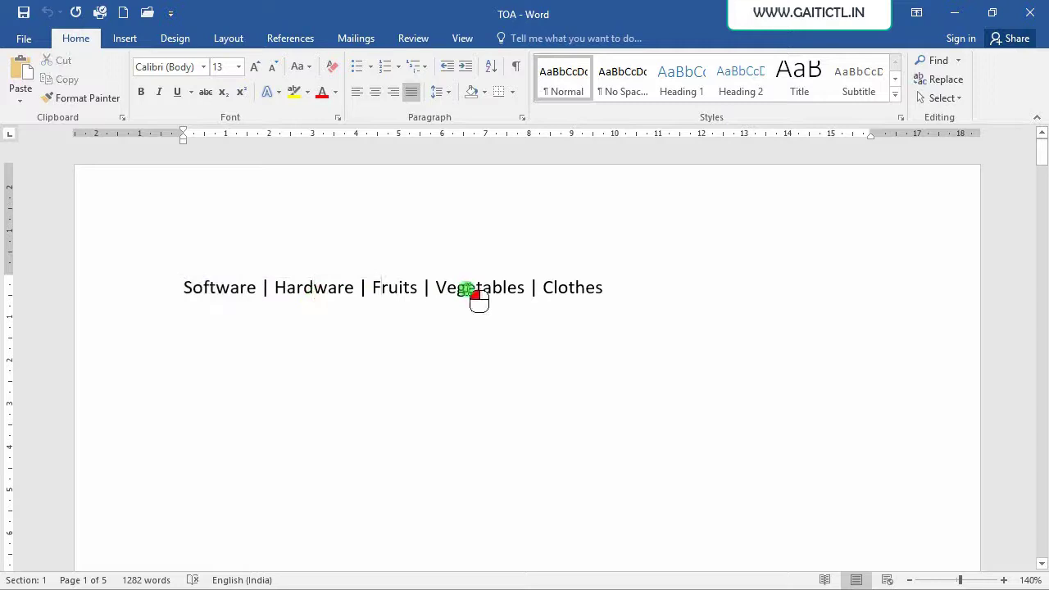
pyautogui.click(592, 291)
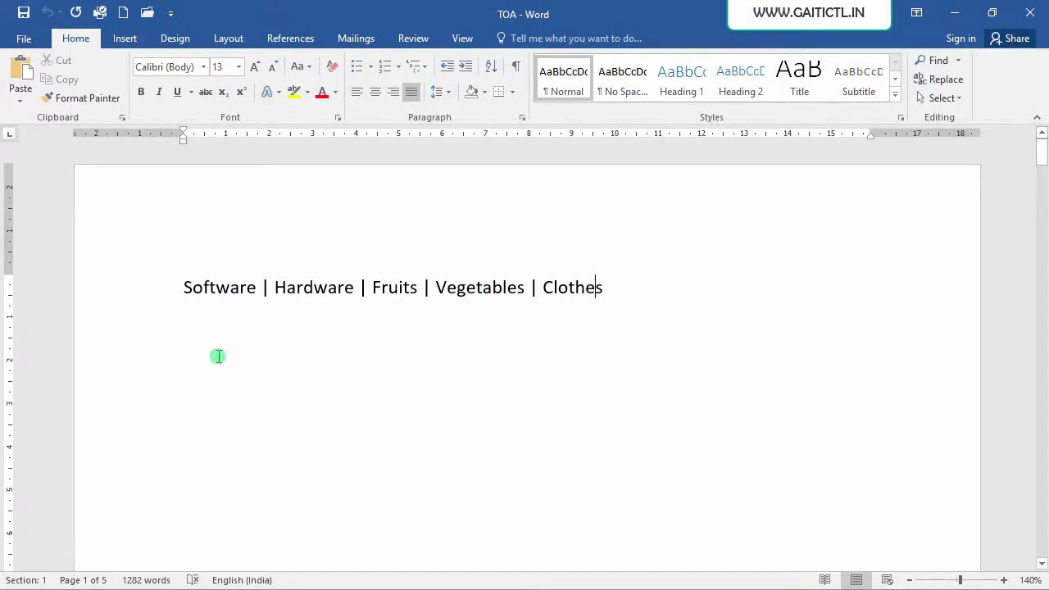
# Step: Examine the Ms-Word and Ms-Excel headings and their paragraphs on page 2
pyautogui.scroll(-5, 197, 352)
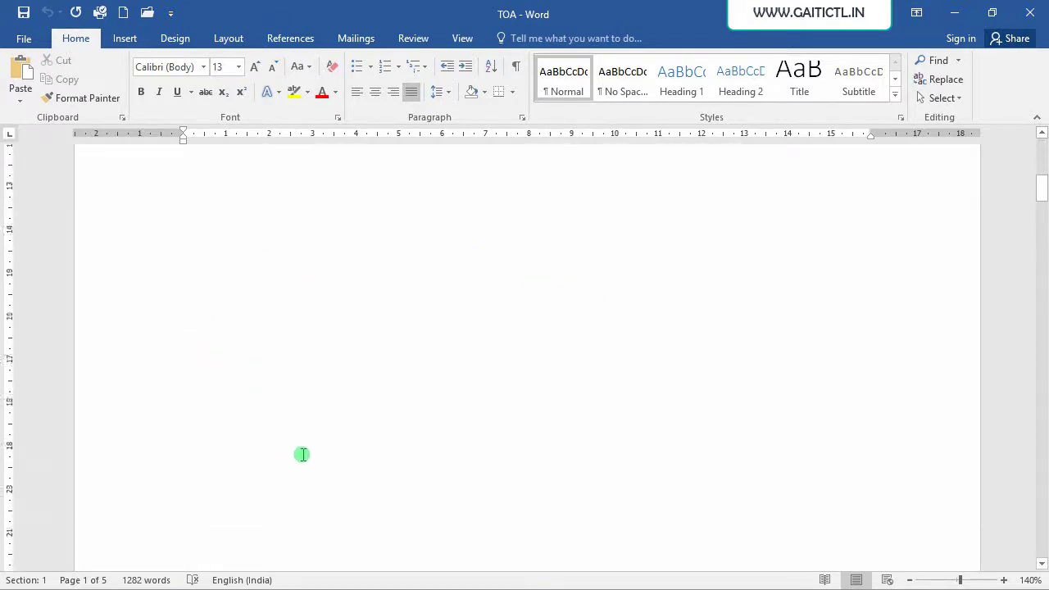
pyautogui.scroll(-10, 306, 459)
pyautogui.scroll(-4, 314, 464)
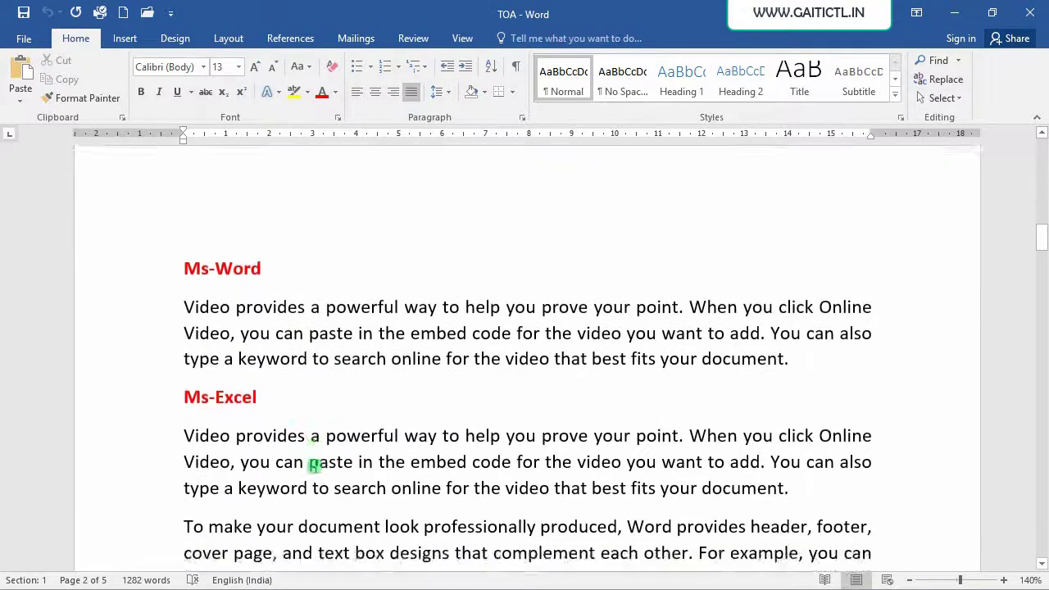
pyautogui.scroll(4, 238, 394)
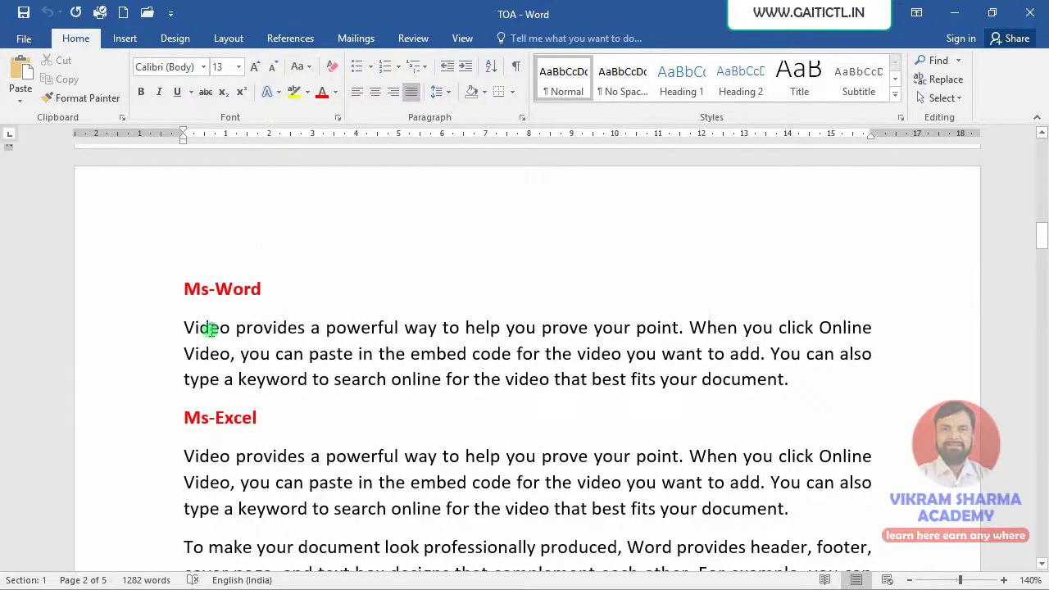
pyautogui.moveTo(201, 328); pyautogui.dragTo(726, 381)
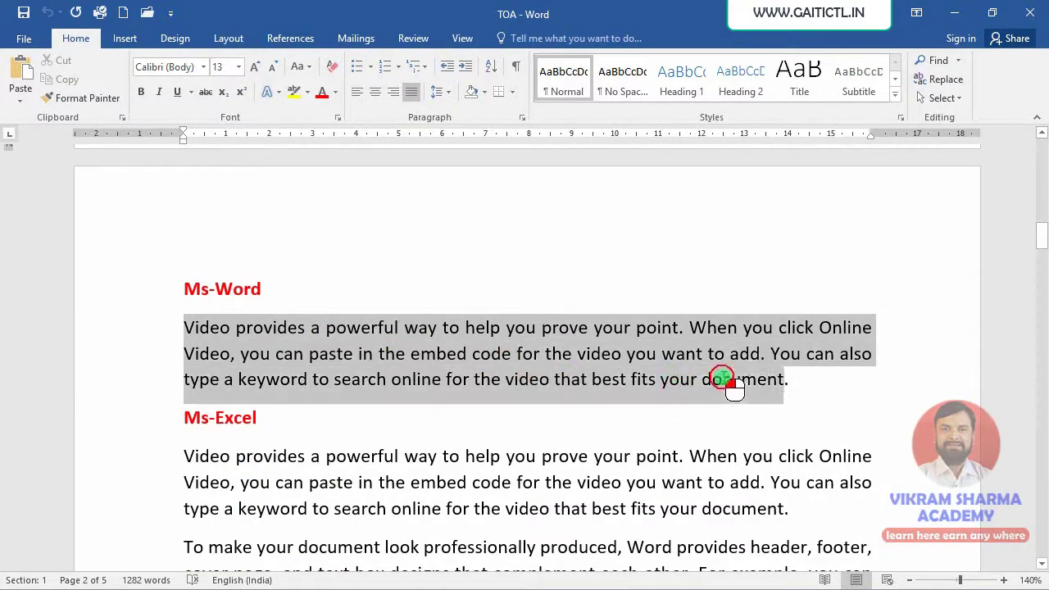
pyautogui.scroll(-2, 328, 482)
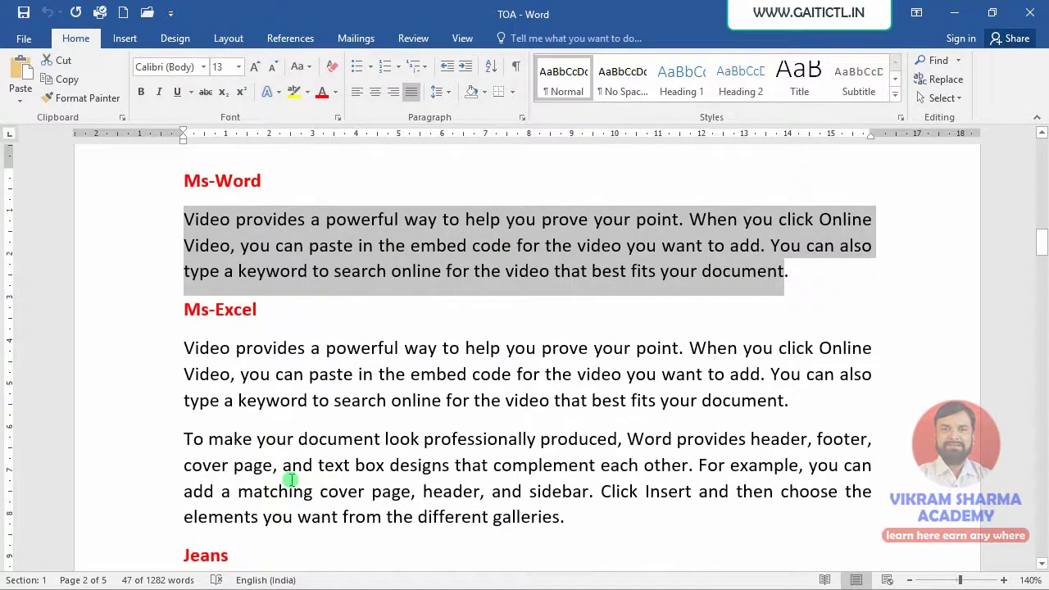
pyautogui.click(257, 438)
pyautogui.scroll(-2, 240, 460)
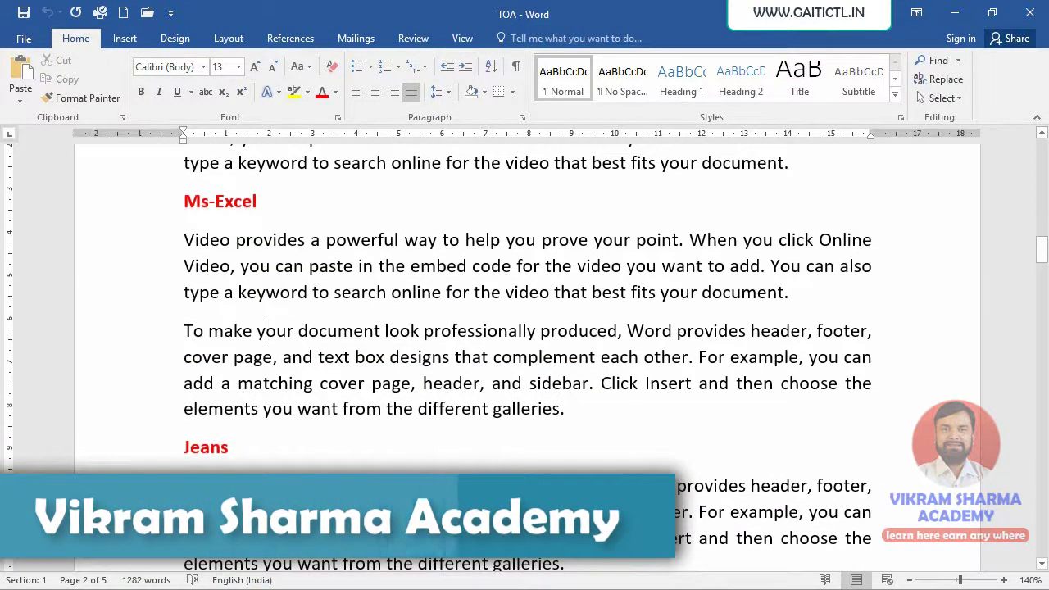
# Step: Look through the remaining red item headings and their paragraphs down to the last page
pyautogui.scroll(-6, 245, 463)
pyautogui.scroll(-3, 268, 471)
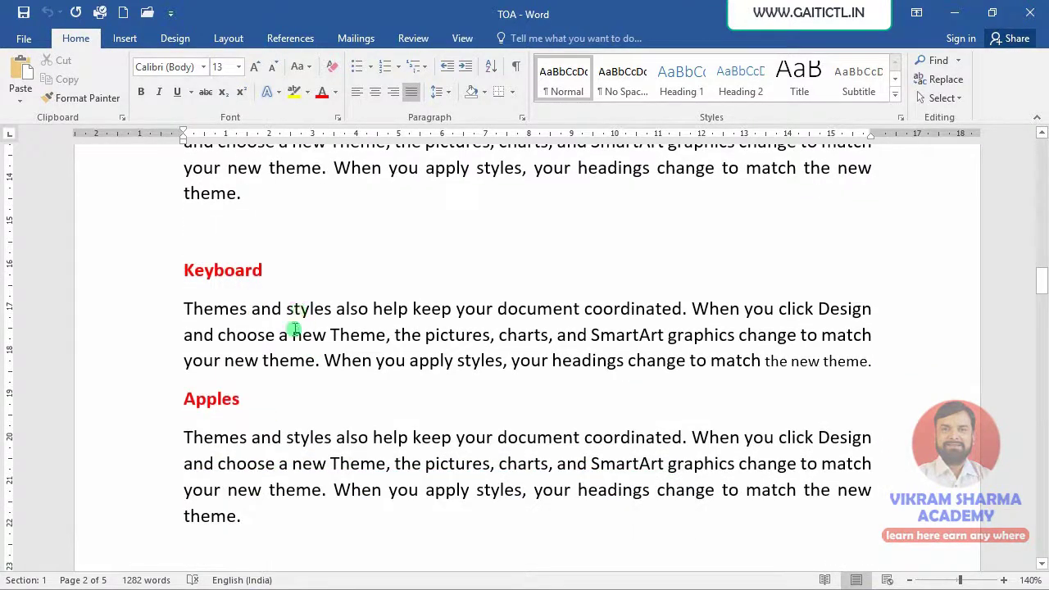
pyautogui.scroll(-10, 222, 489)
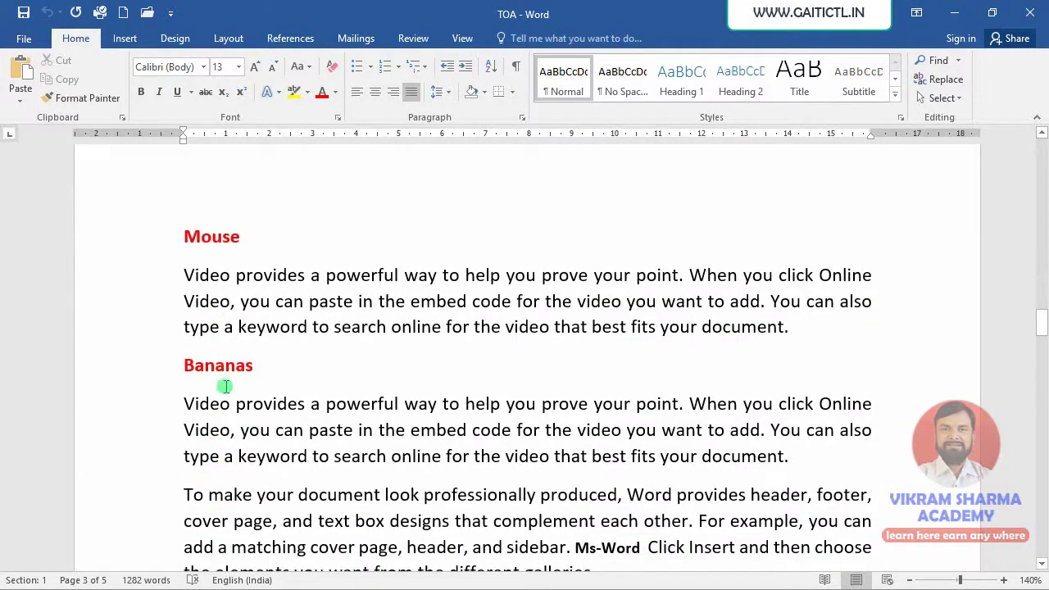
pyautogui.scroll(-6, 229, 435)
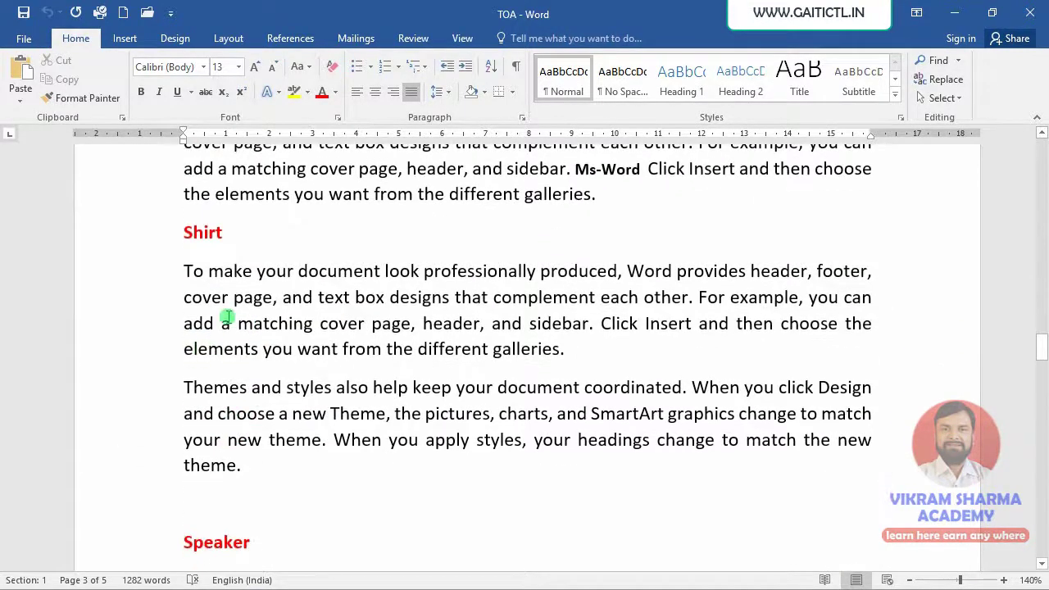
pyautogui.scroll(-10, 234, 402)
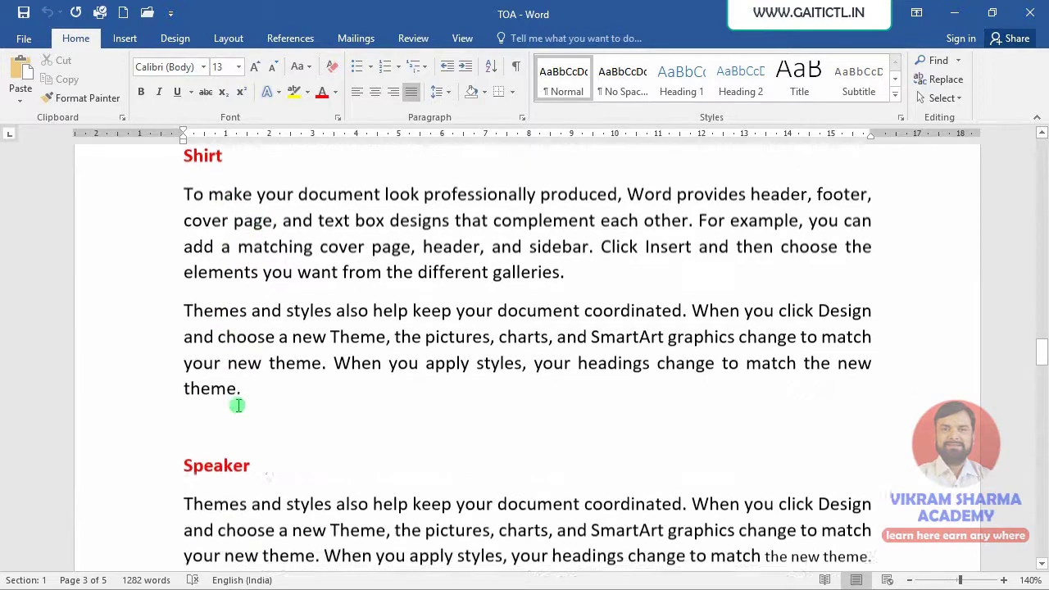
pyautogui.scroll(-12, 240, 408)
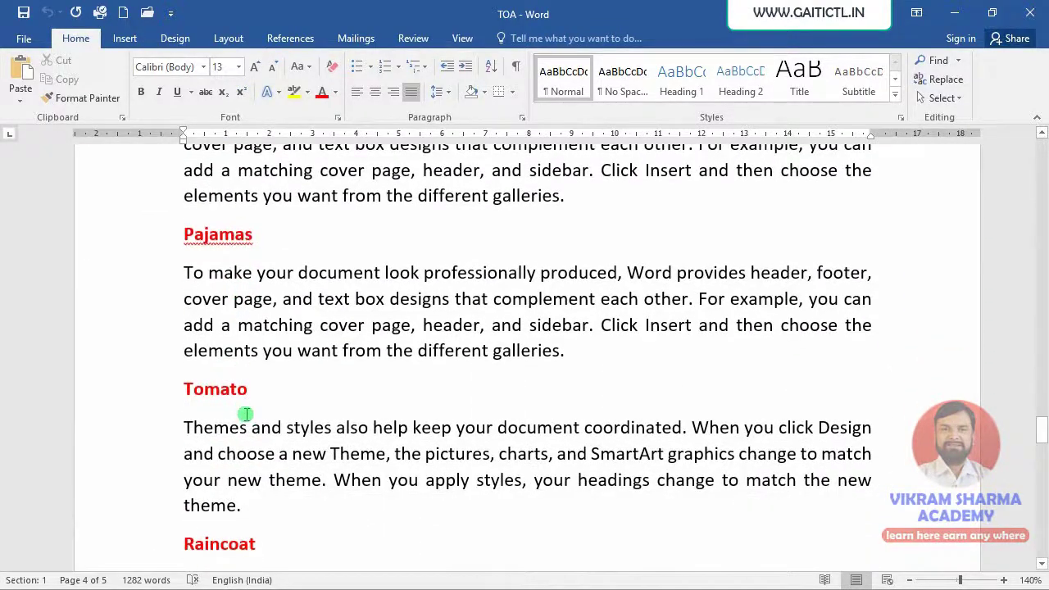
pyautogui.scroll(-16, 245, 414)
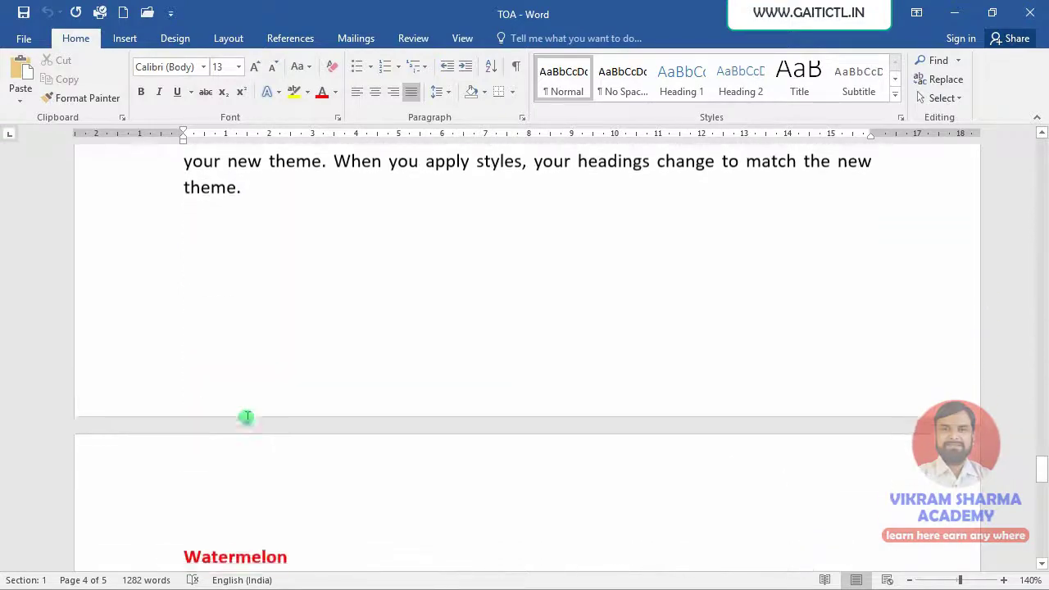
pyautogui.scroll(-6, 245, 417)
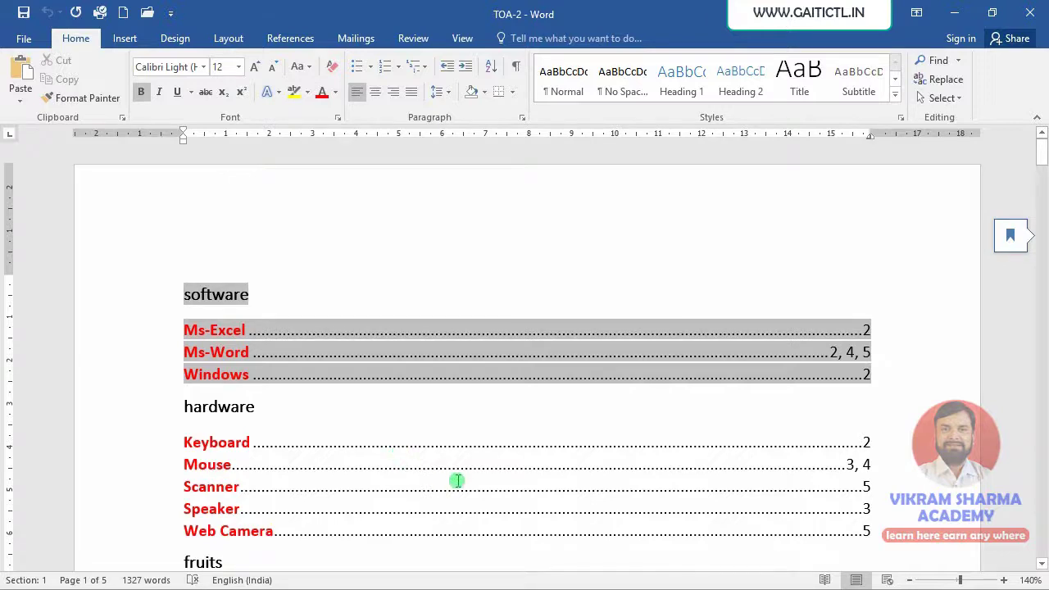
# Step: Examine the software category and its Ms-Excel and Ms-Word entries in the TOA-2 table of authorities
pyautogui.click(220, 297)
pyautogui.click(221, 349)
pyautogui.click(221, 339)
pyautogui.click(217, 330)
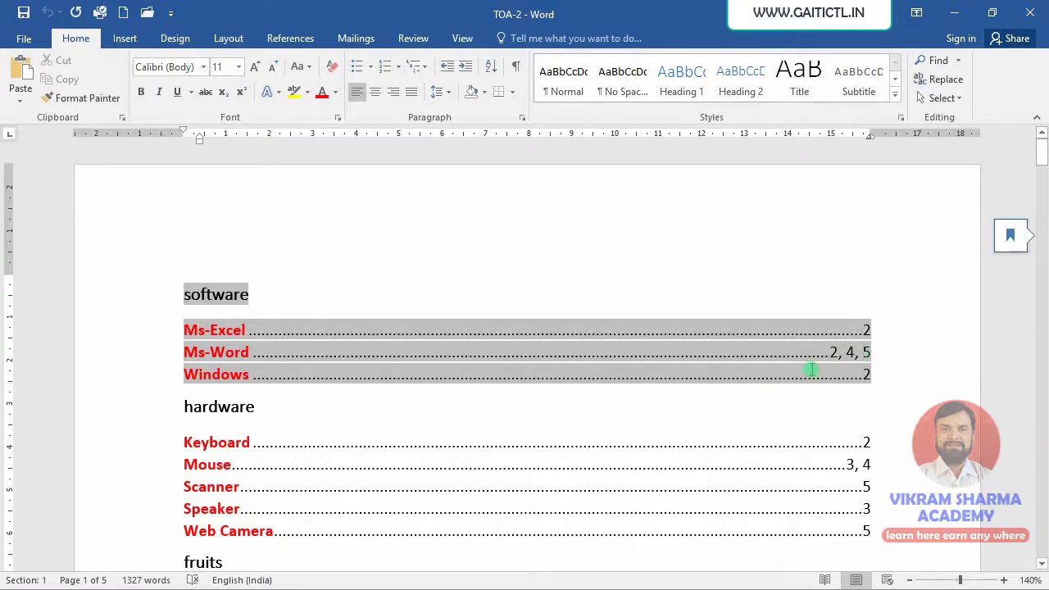
# Step: Go to page 4 and check the text under the Orange heading for the Ms-Word citation
pyautogui.scroll(-20, 805, 415)
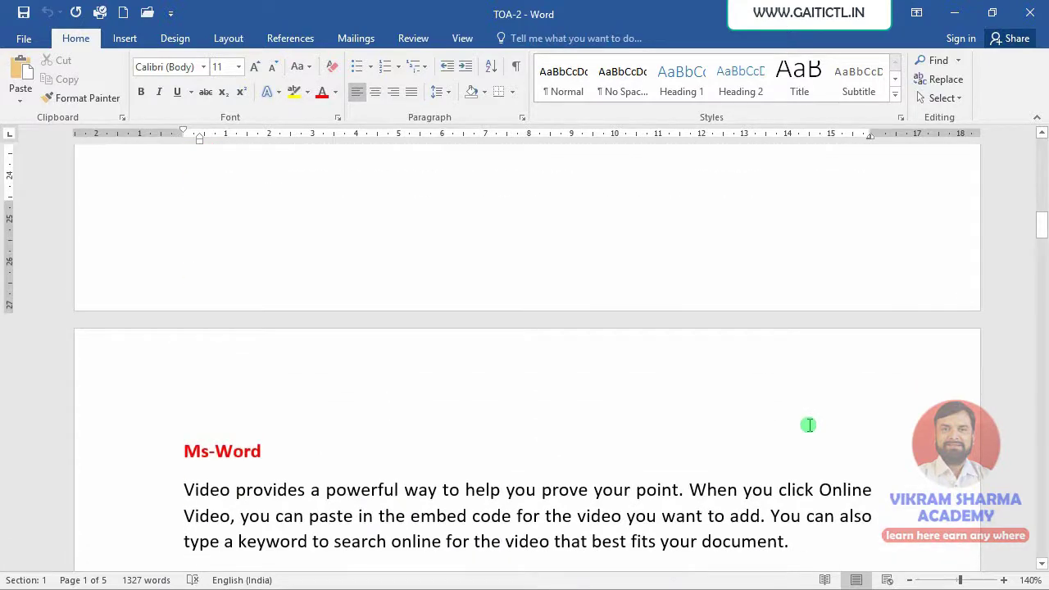
pyautogui.hotkey('ctrl', 'g')
pyautogui.write('4')
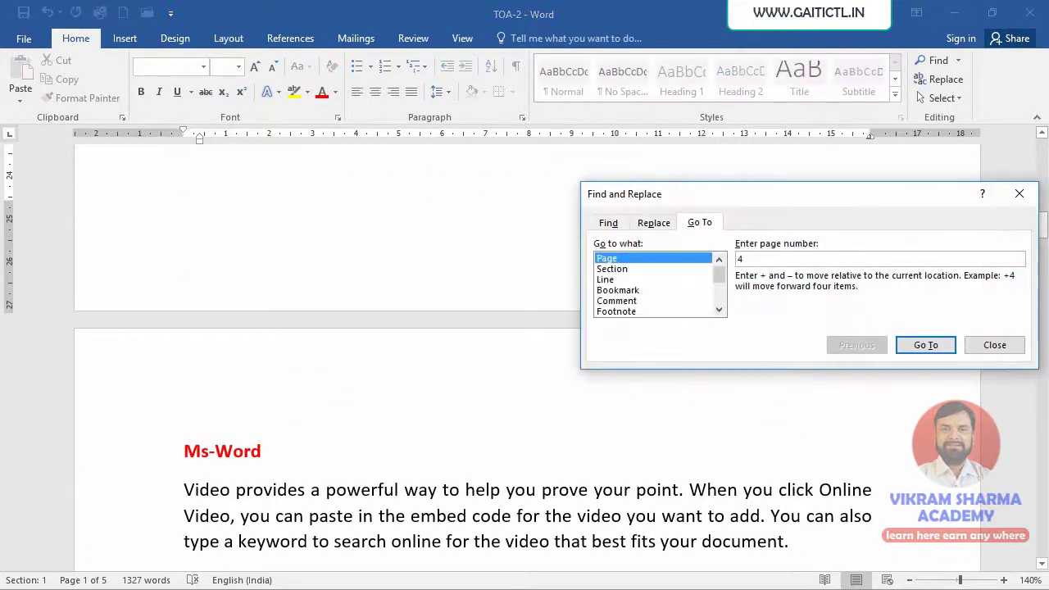
pyautogui.press('Return')
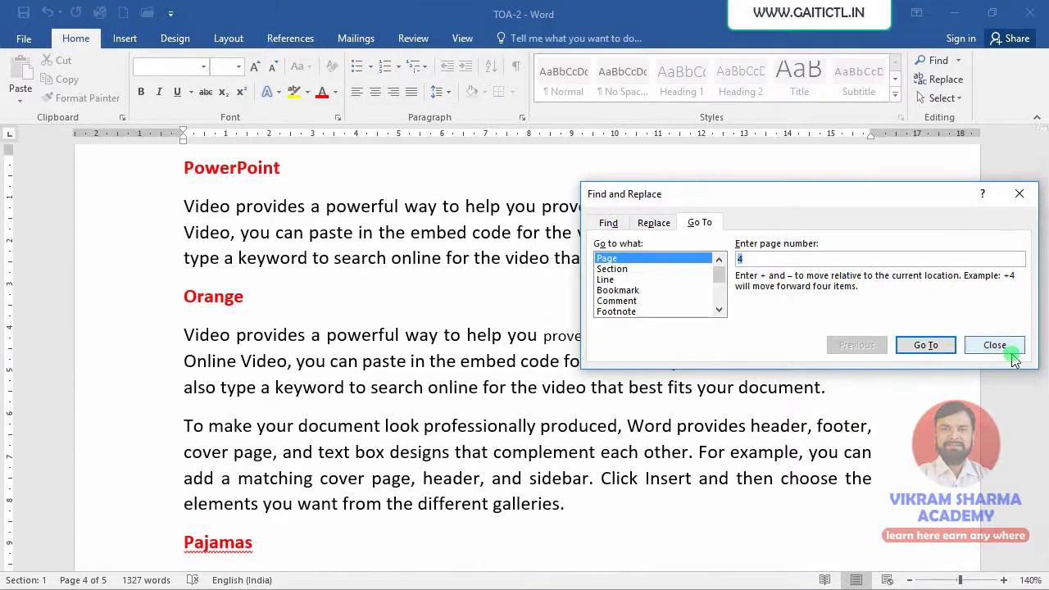
pyautogui.click(992, 349)
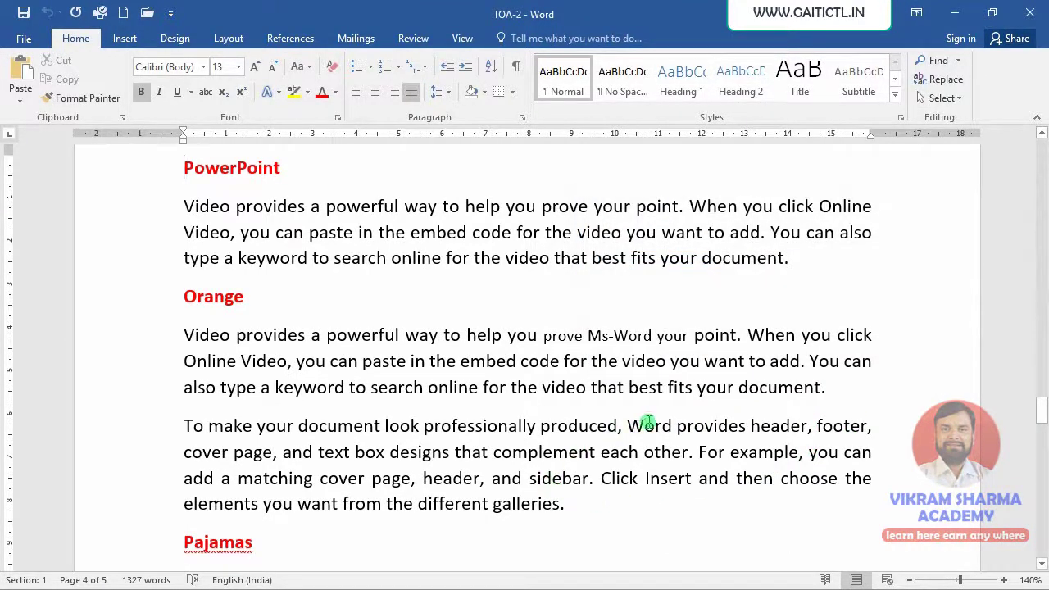
pyautogui.moveTo(628, 426); pyautogui.dragTo(676, 426)
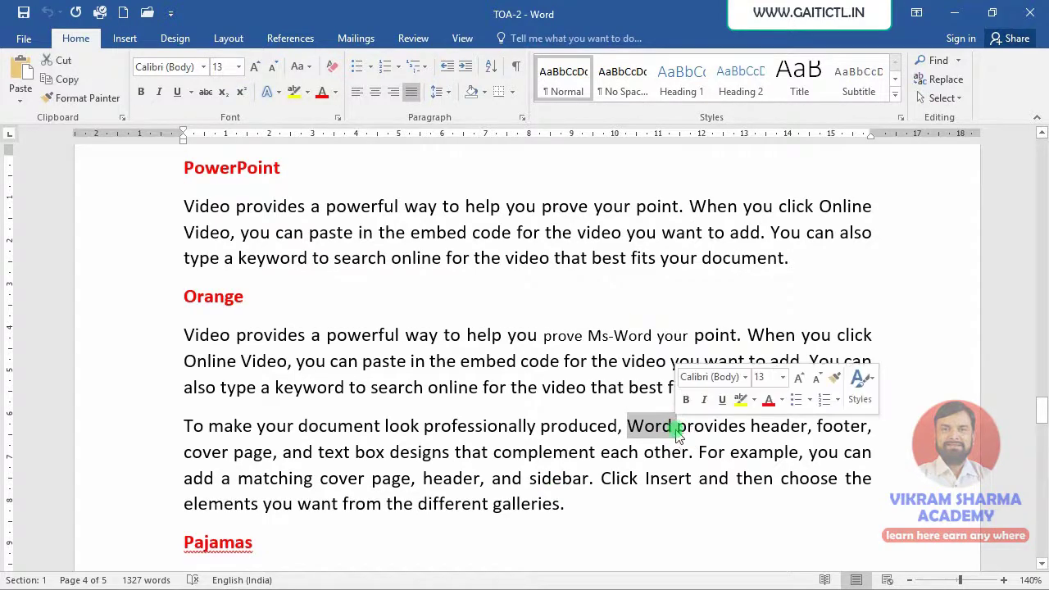
pyautogui.click(646, 479)
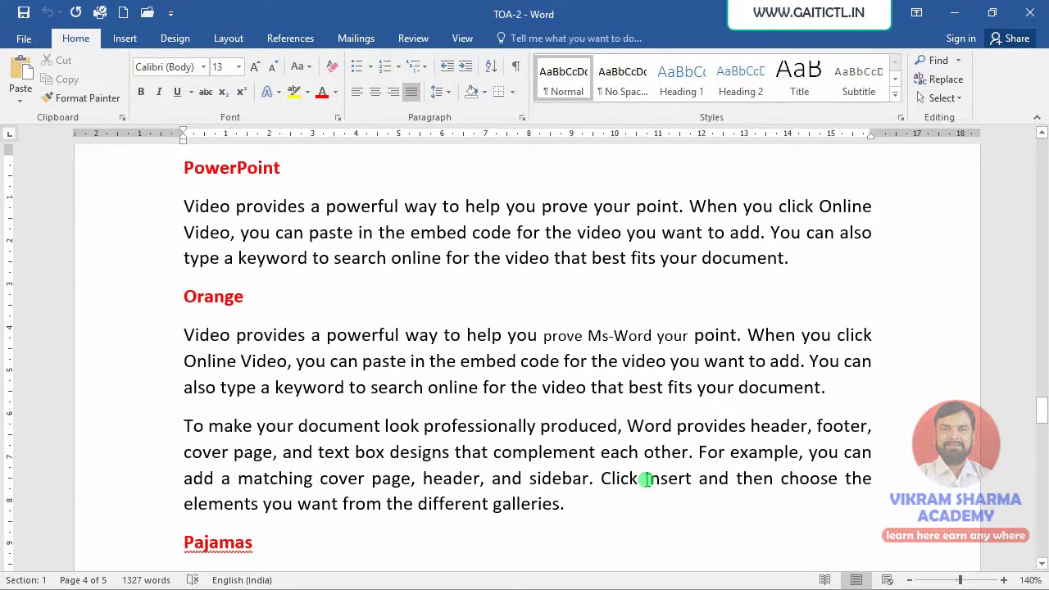
# Step: Return to the start of the document and examine the table's hardware, fruits, clothes and Vegetables categories
pyautogui.hotkey('ctrl', 'Home')
pyautogui.scroll(-1, 443, 402)
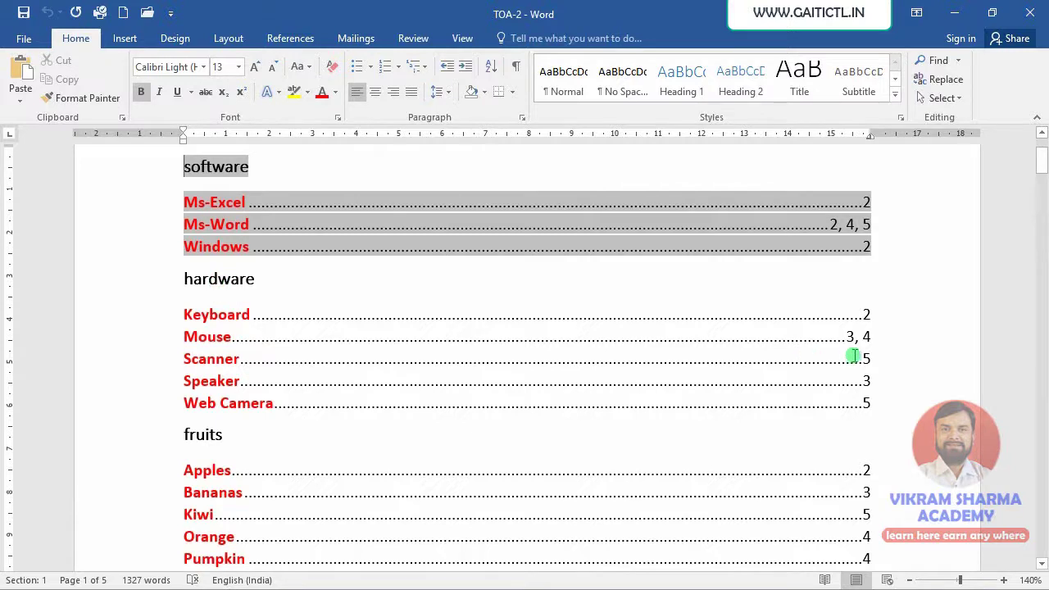
pyautogui.scroll(-3, 520, 402)
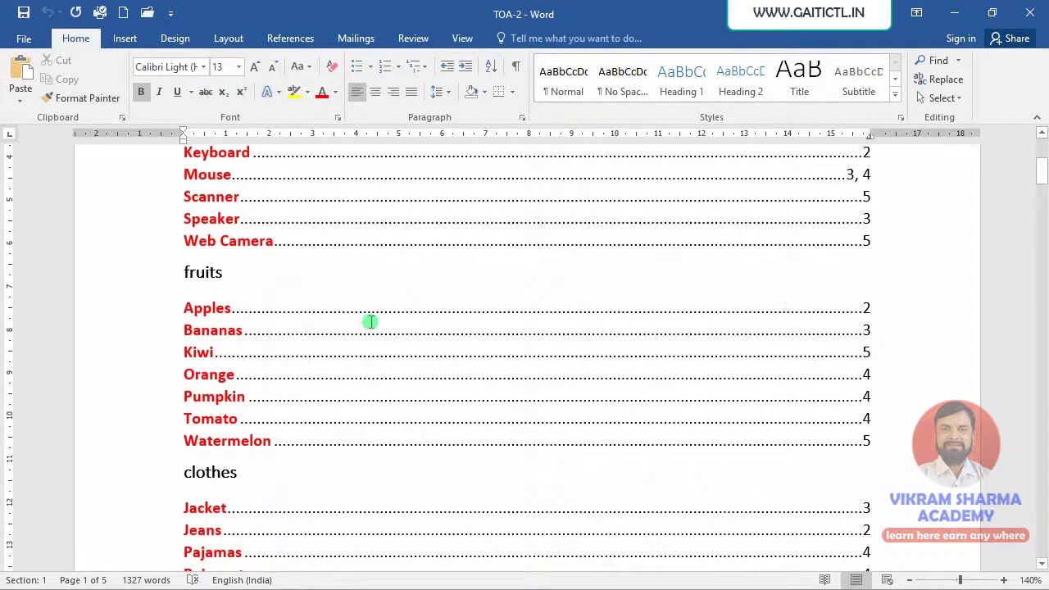
pyautogui.click(195, 313)
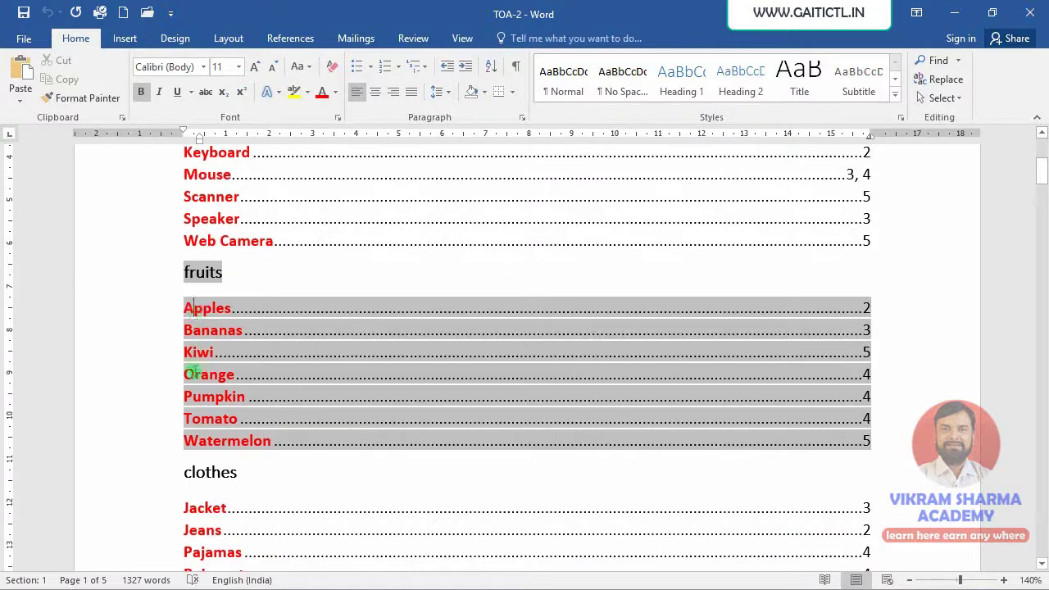
pyautogui.click(225, 397)
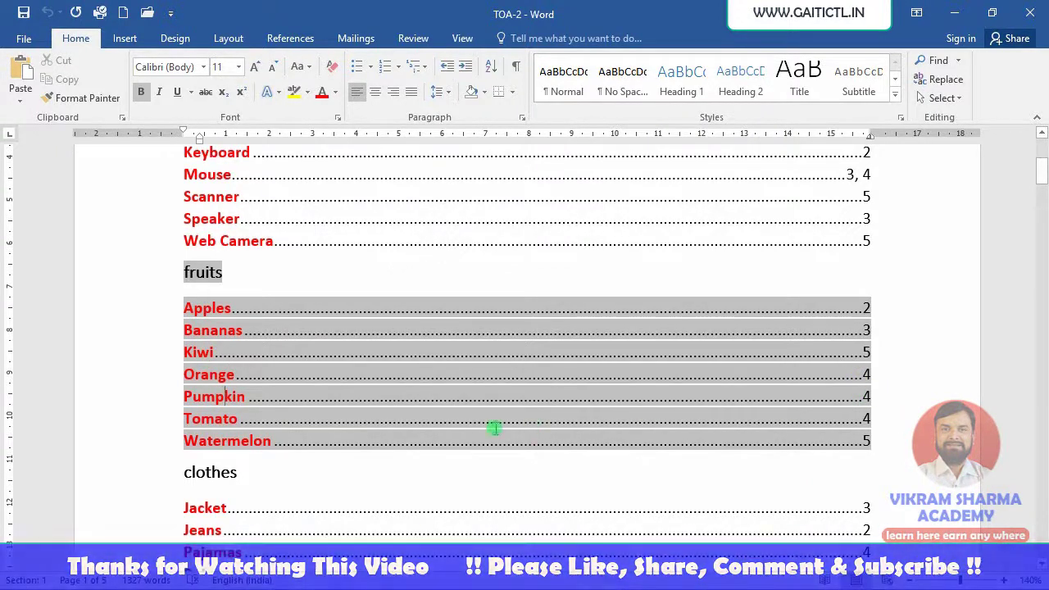
pyautogui.scroll(-6, 564, 485)
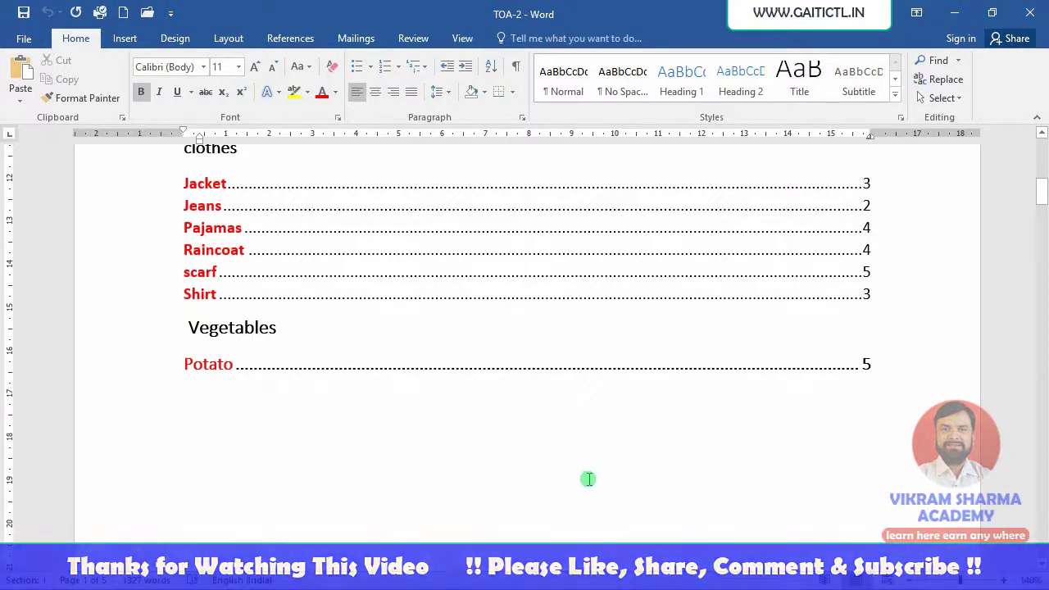
pyautogui.click(628, 459)
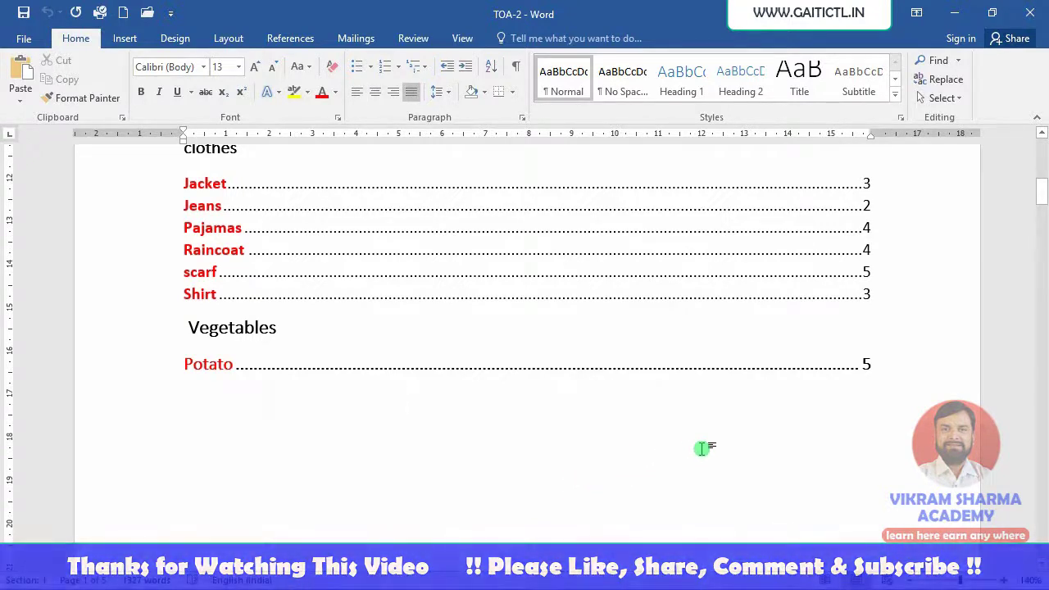
# Step: Switch back to the TOA document and review it from the category line to the Ms-Word and Ms-Excel sections
pyautogui.hotkey('alt', 'Tab')
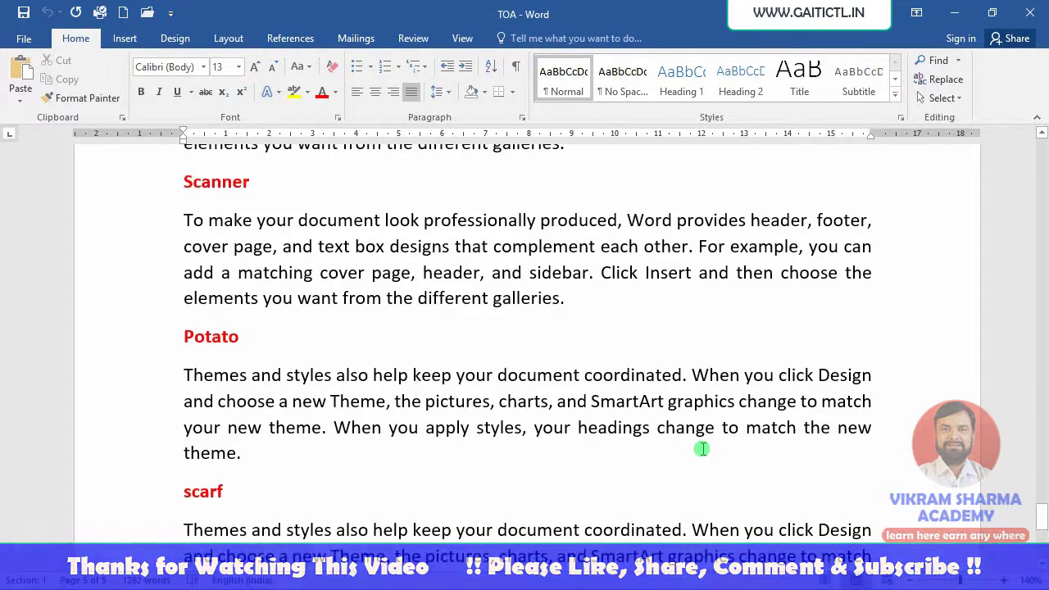
pyautogui.hotkey('ctrl', 'Home')
pyautogui.scroll(-3, 529, 352)
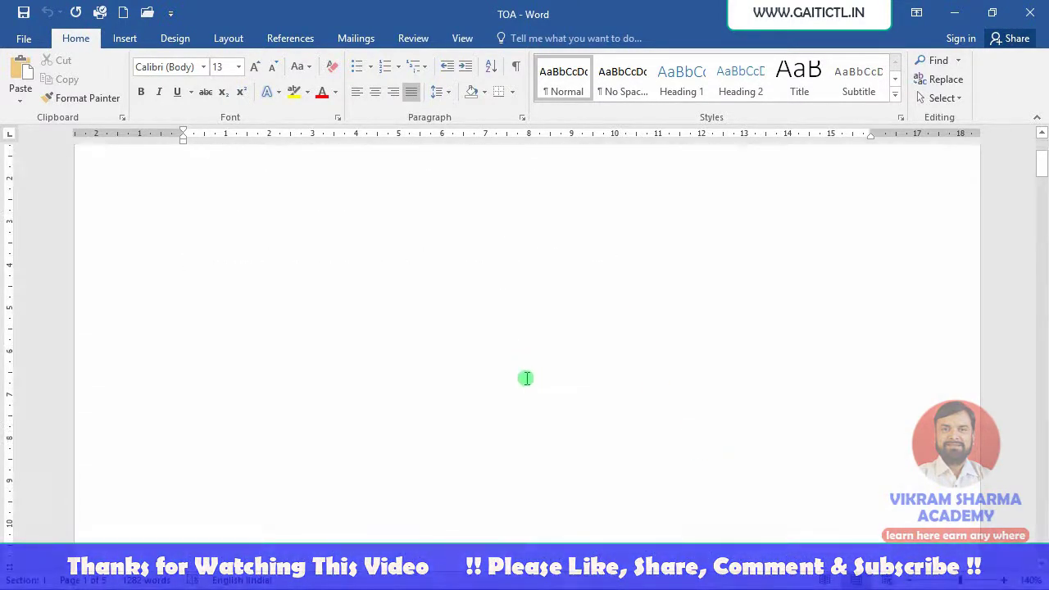
pyautogui.scroll(-10, 526, 377)
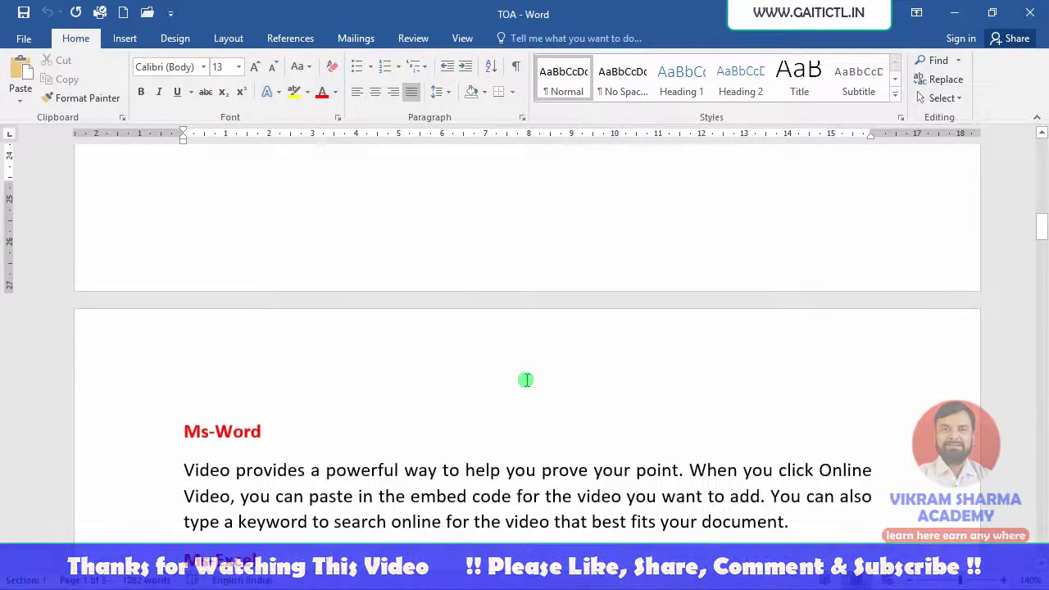
pyautogui.scroll(-4, 529, 379)
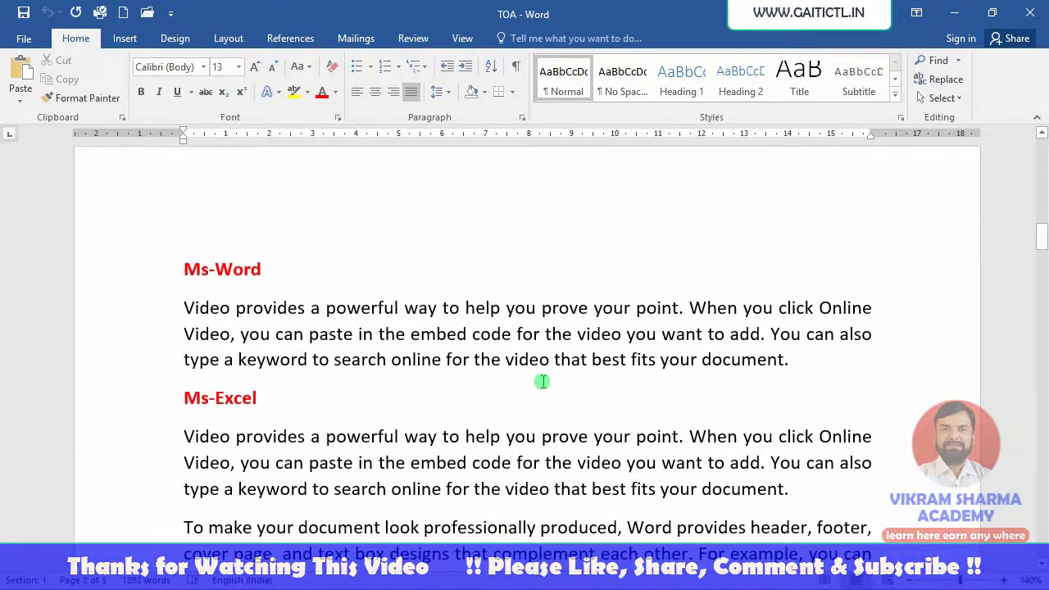
pyautogui.scroll(10, 490, 385)
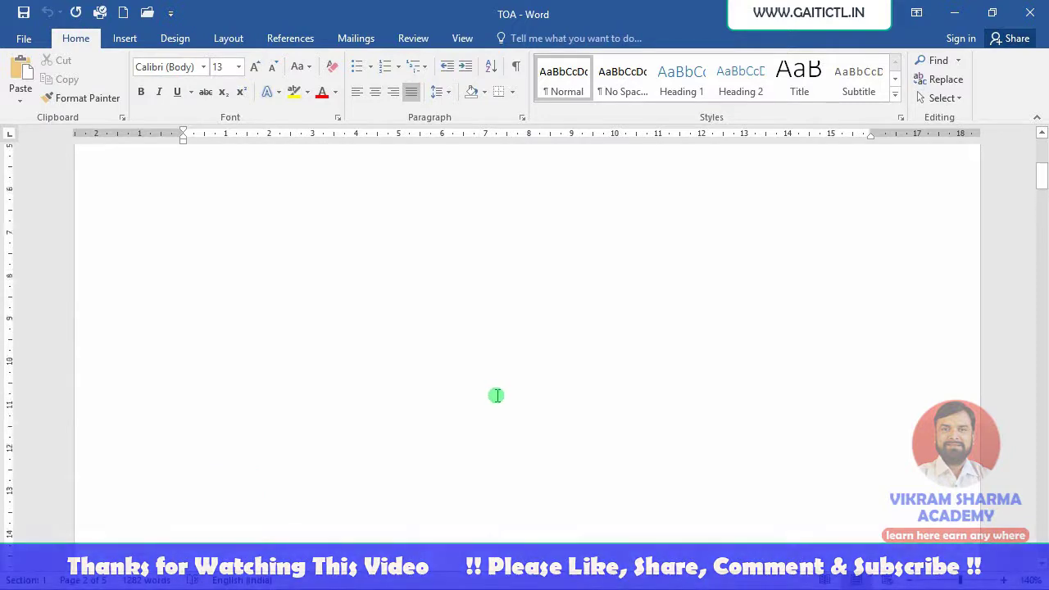
pyautogui.scroll(6, 491, 390)
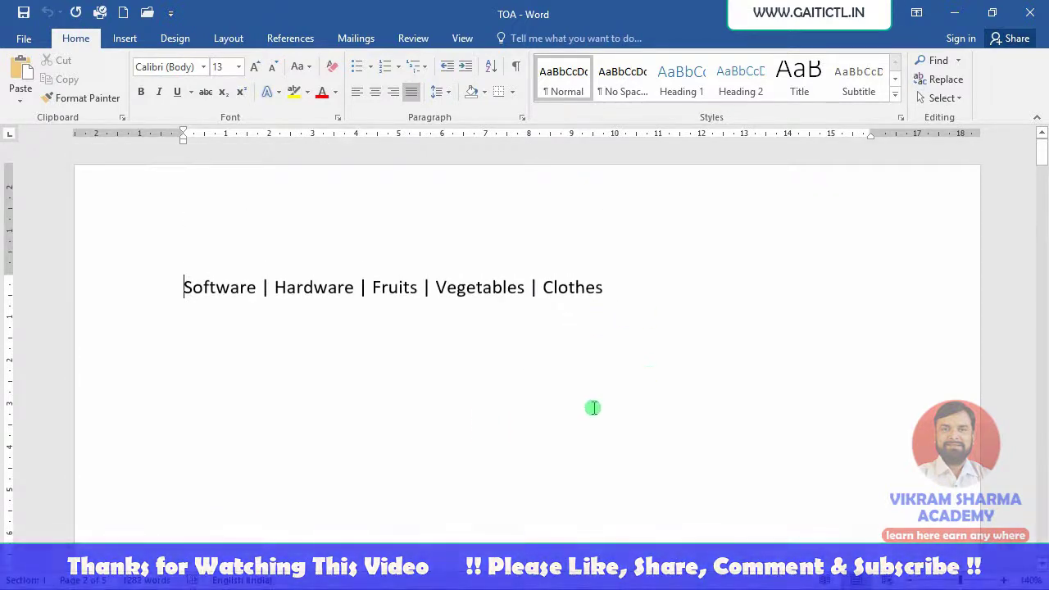
pyautogui.scroll(-3, 588, 409)
pyautogui.scroll(3, 617, 412)
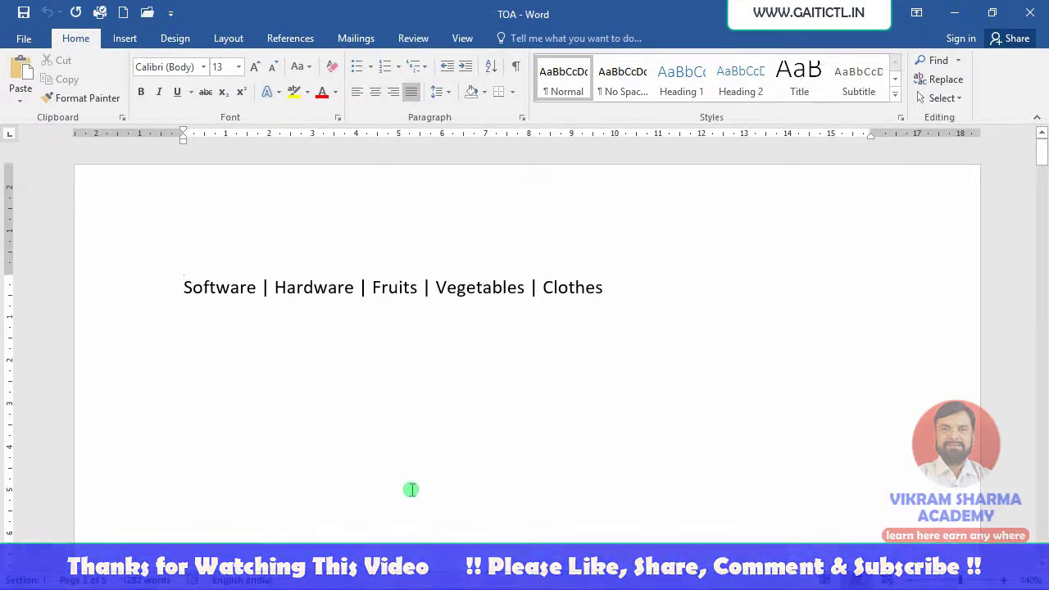
pyautogui.scroll(-10, 411, 490)
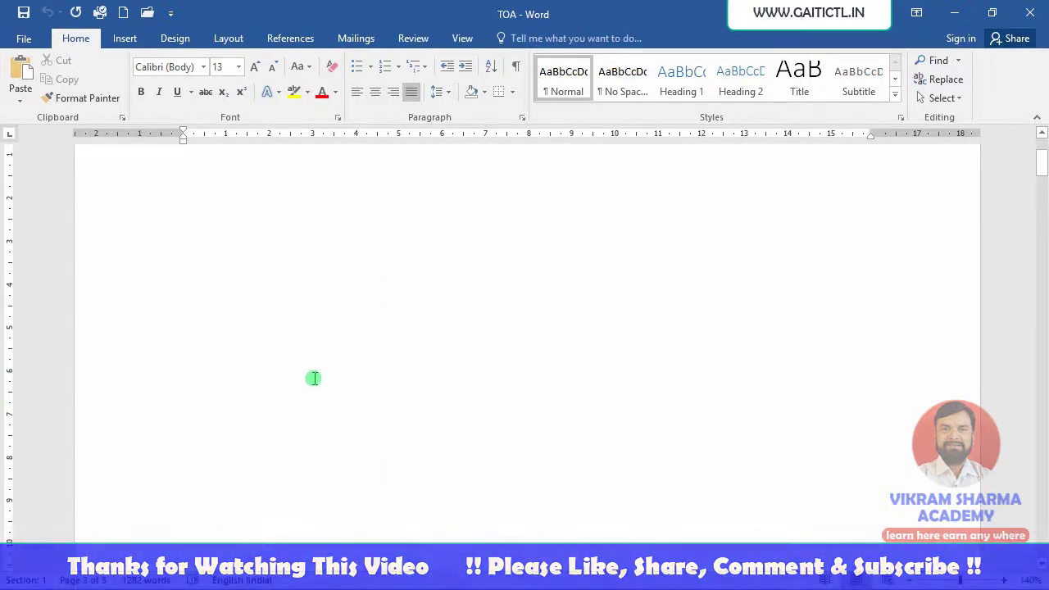
pyautogui.scroll(10, 265, 275)
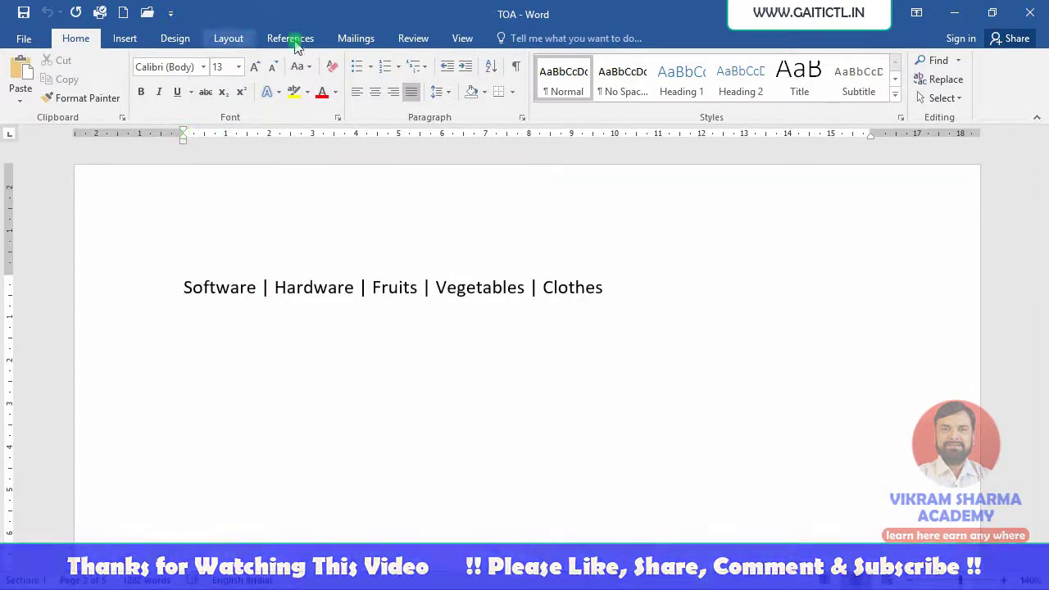
# Step: Select the Ms-Word heading on page 2 and start marking it as a table of authorities citation
pyautogui.click(300, 41)
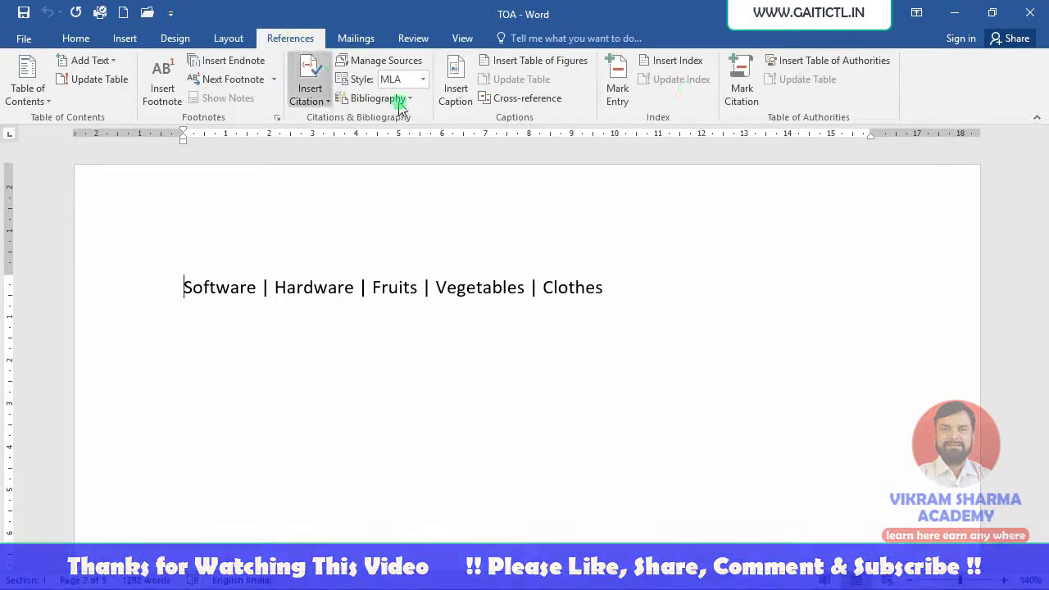
pyautogui.scroll(-10, 514, 391)
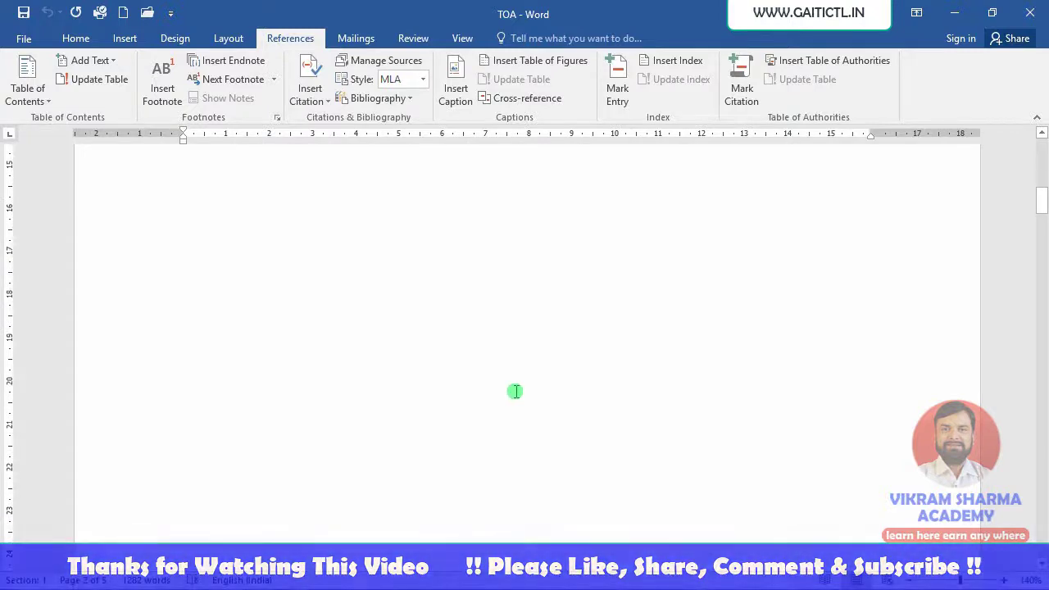
pyautogui.scroll(-7, 514, 392)
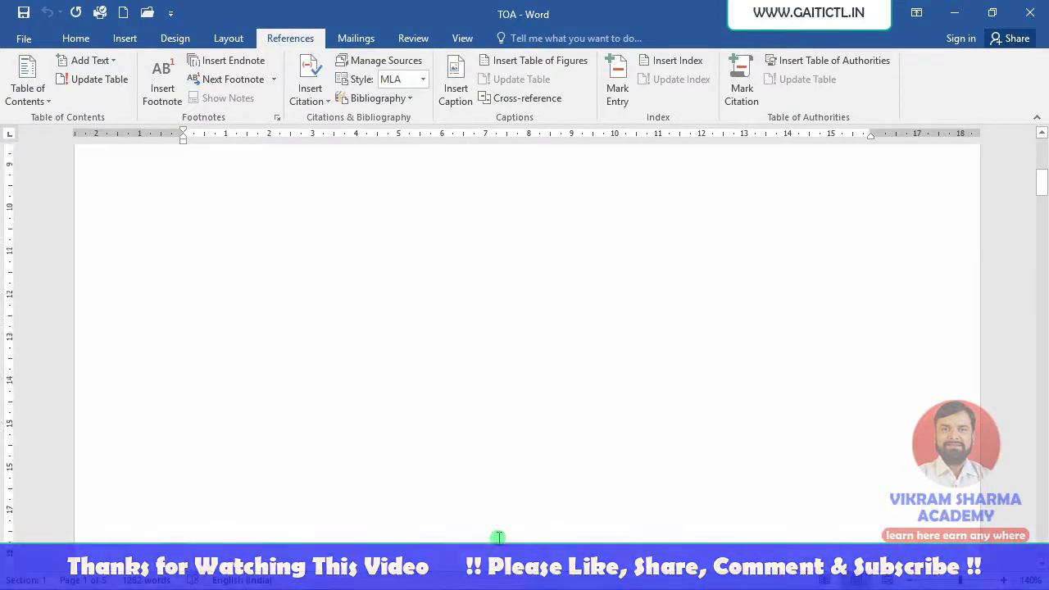
pyautogui.scroll(-5, 428, 448)
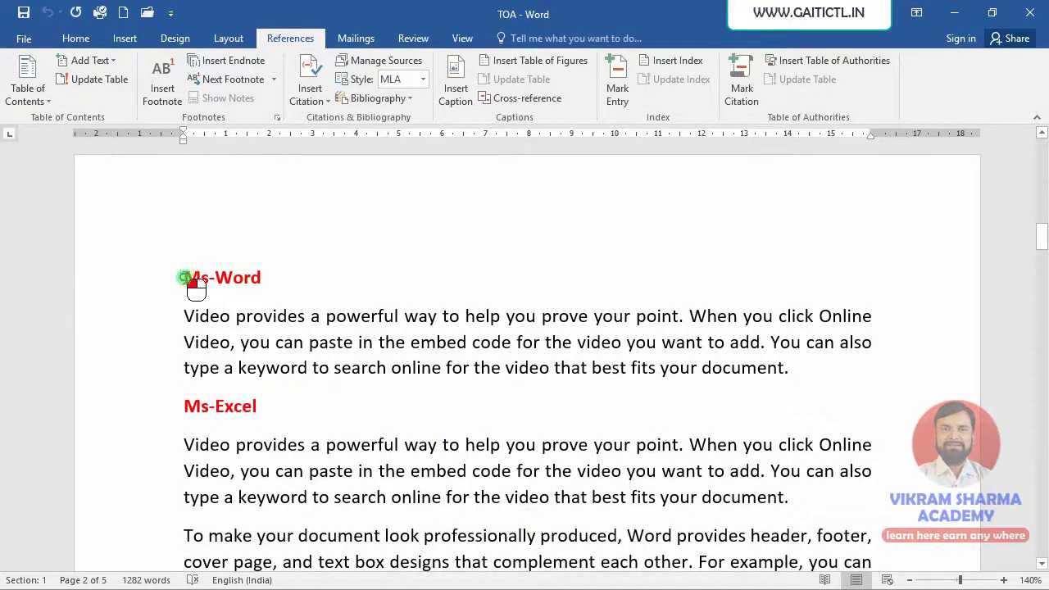
pyautogui.moveTo(184, 277); pyautogui.dragTo(250, 277)
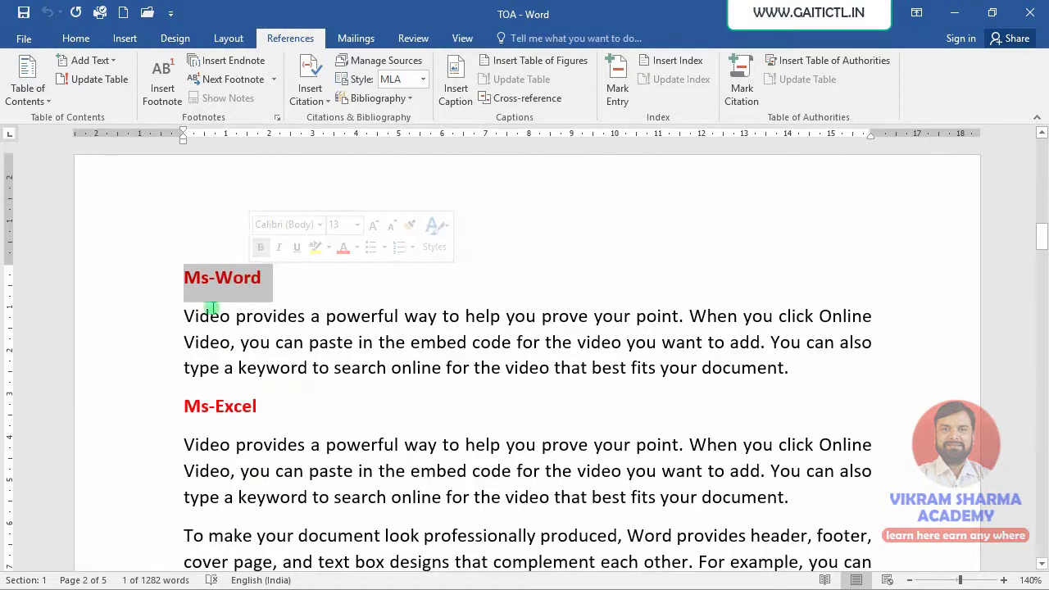
pyautogui.click(742, 105)
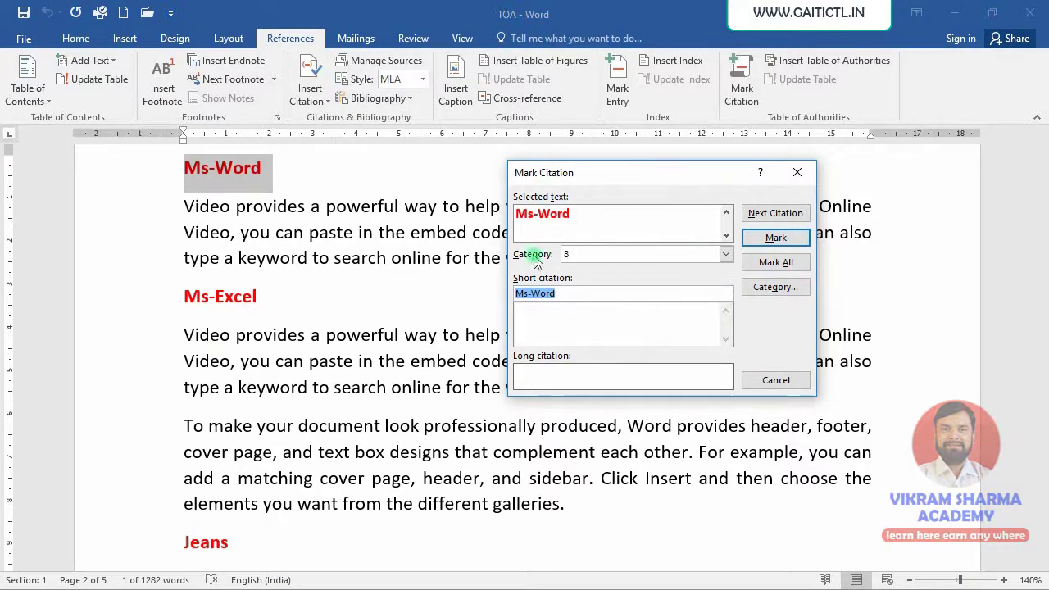
# Step: Examine the citation categories available for Ms-Word, from Cases to the numbered ones, and choose category 8
pyautogui.click(727, 255)
pyautogui.click(727, 271)
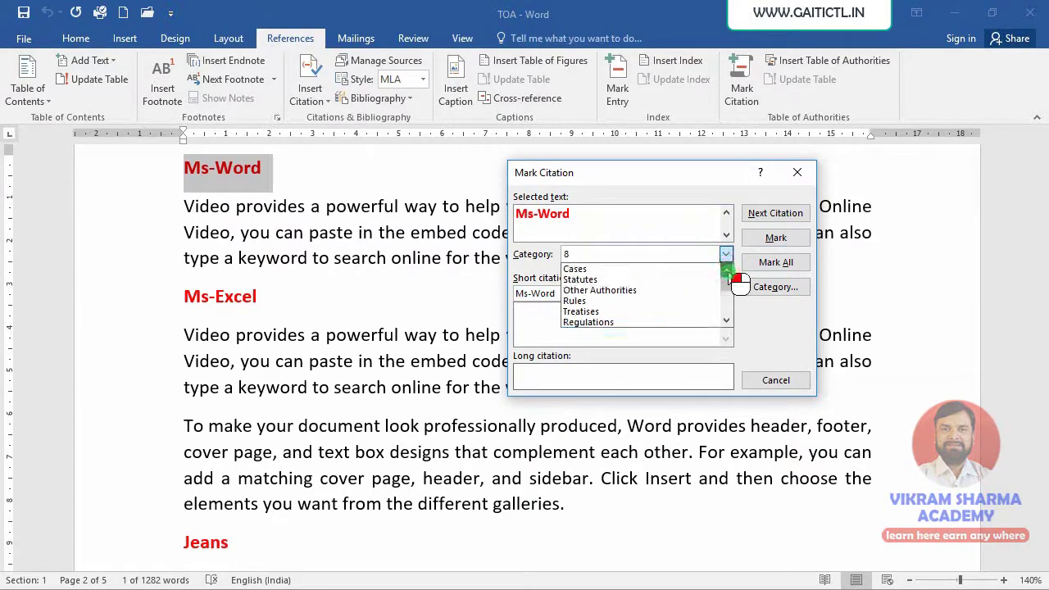
pyautogui.click(727, 319)
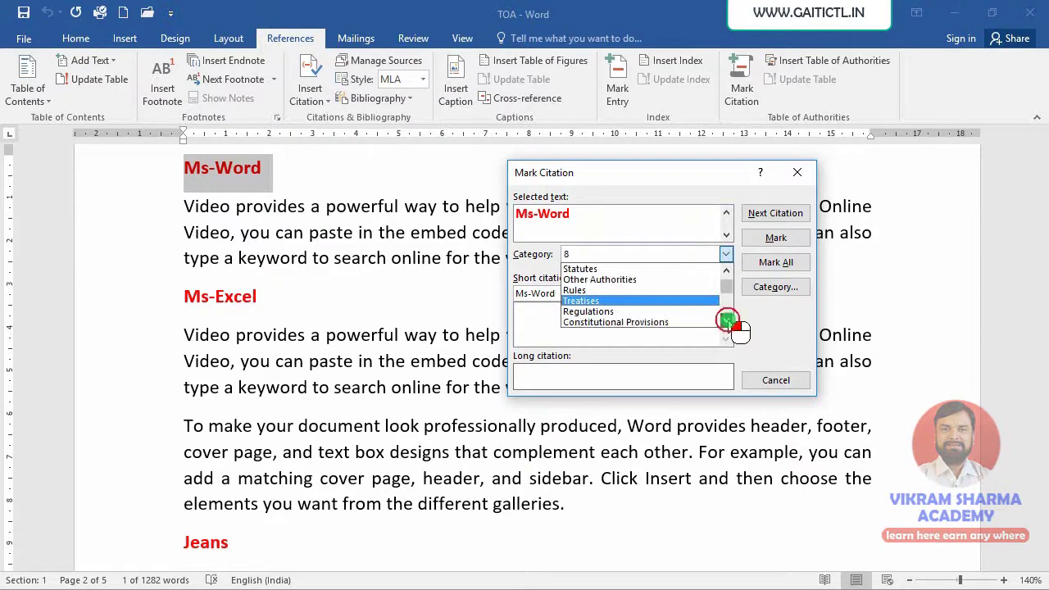
pyautogui.click(727, 320)
pyautogui.click(728, 321)
pyautogui.click(728, 321)
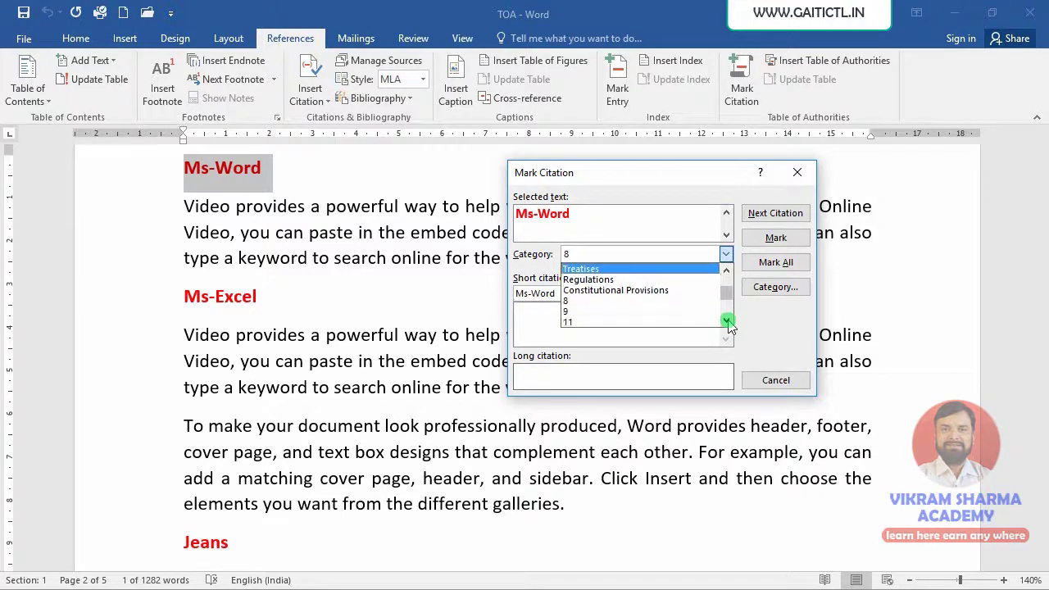
pyautogui.click(728, 322)
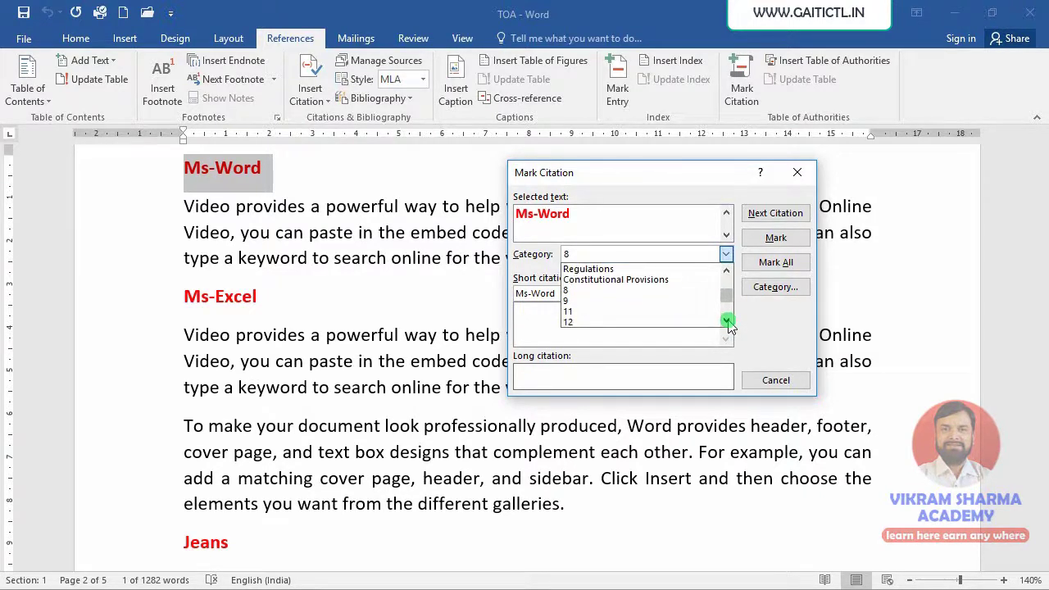
pyautogui.click(727, 321)
pyautogui.click(728, 321)
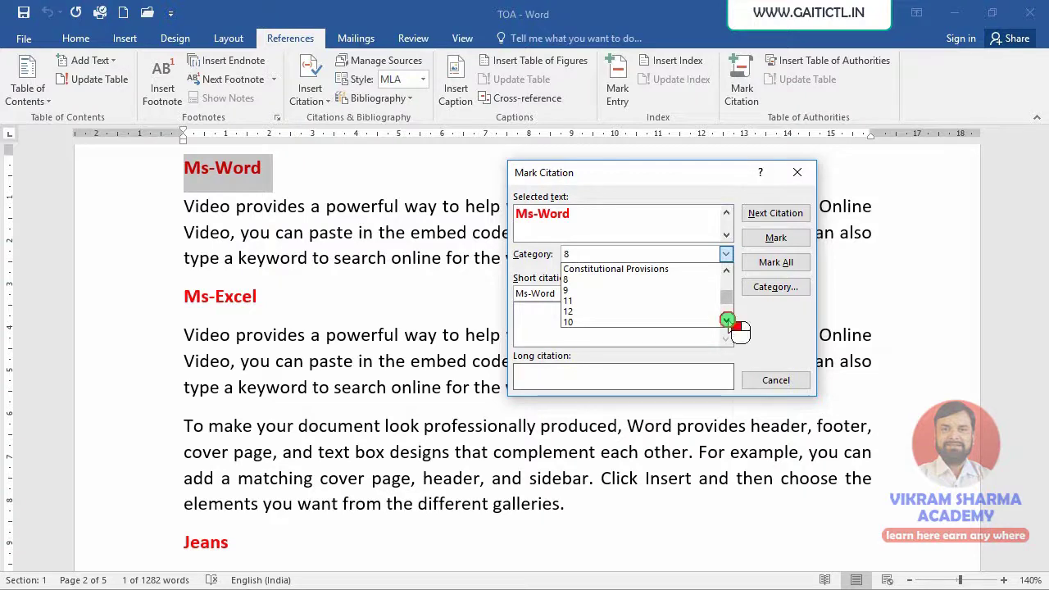
pyautogui.click(726, 272)
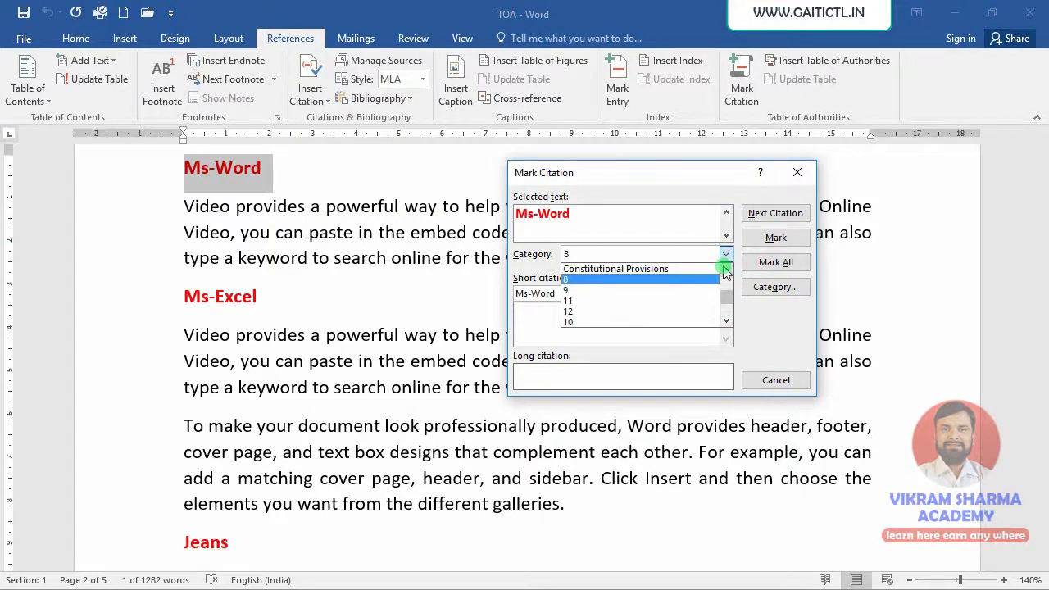
pyautogui.click(725, 270)
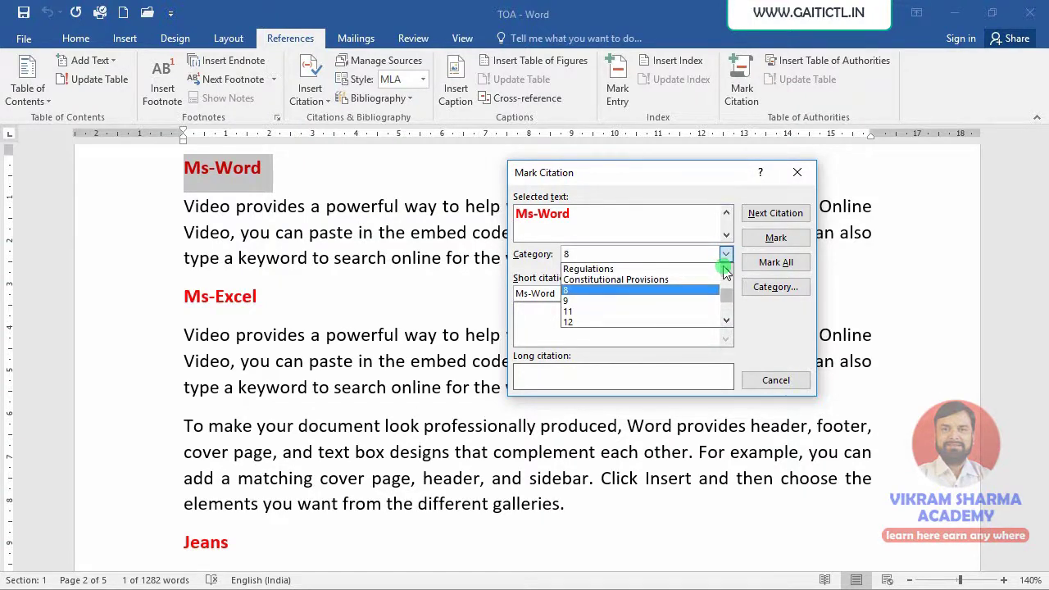
pyautogui.click(581, 291)
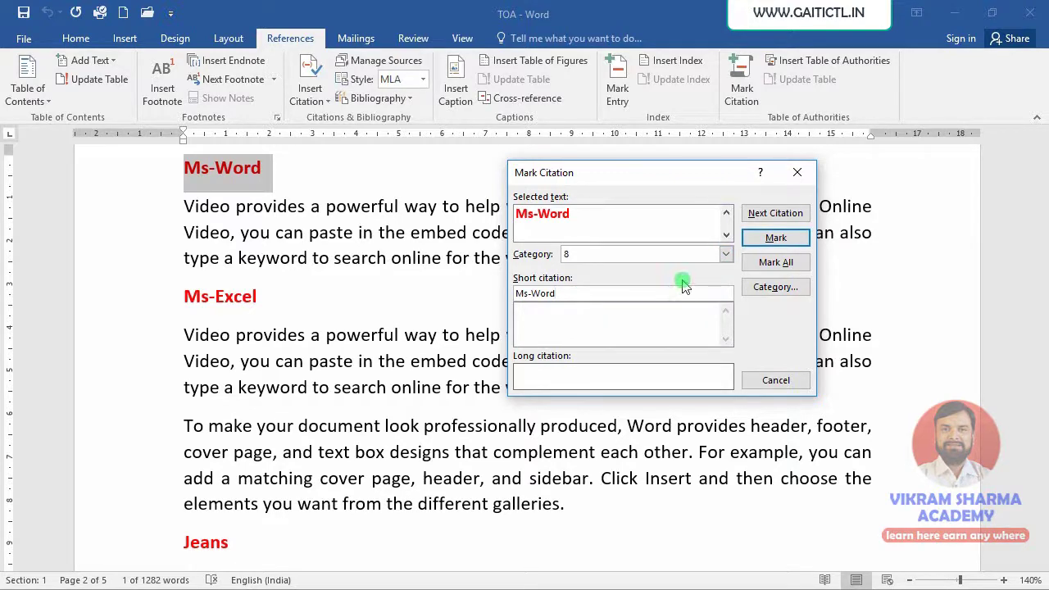
# Step: Open the citation category editor and rename category 8 as Software
pyautogui.click(770, 288)
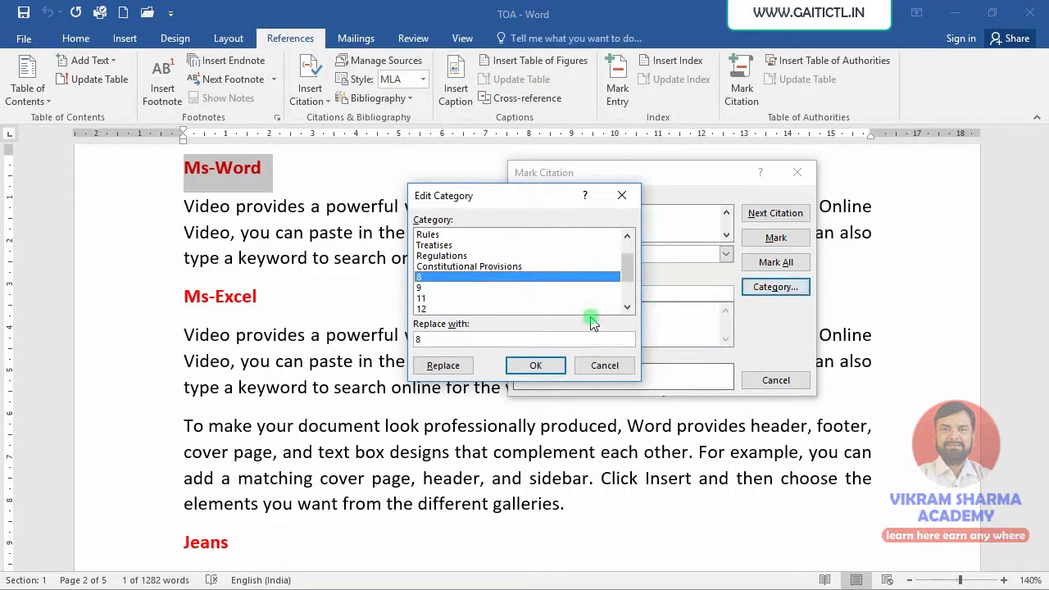
pyautogui.moveTo(497, 196); pyautogui.dragTo(507, 180)
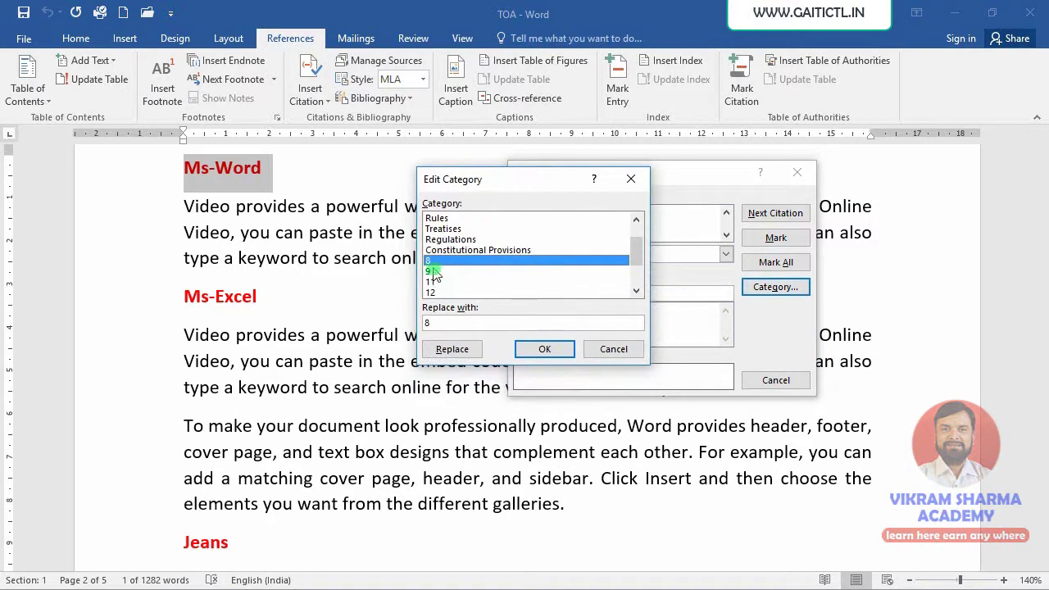
pyautogui.click(636, 291)
pyautogui.click(636, 291)
pyautogui.click(636, 291)
pyautogui.click(636, 291)
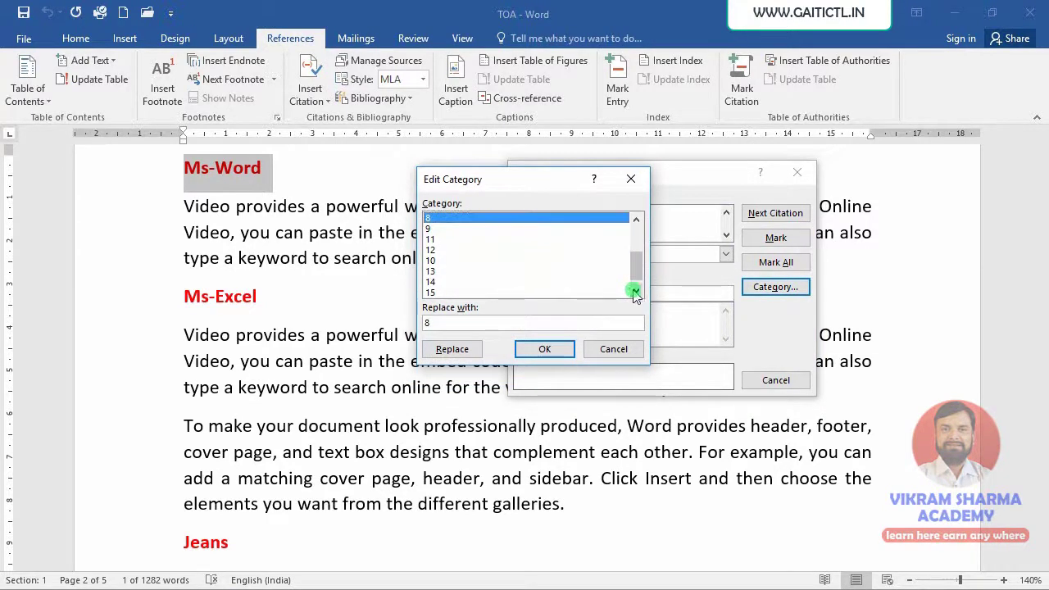
pyautogui.moveTo(638, 262)
pyautogui.mouseDown()
pyautogui.moveTo(635, 251)
pyautogui.moveTo(638, 273)
pyautogui.mouseUp()
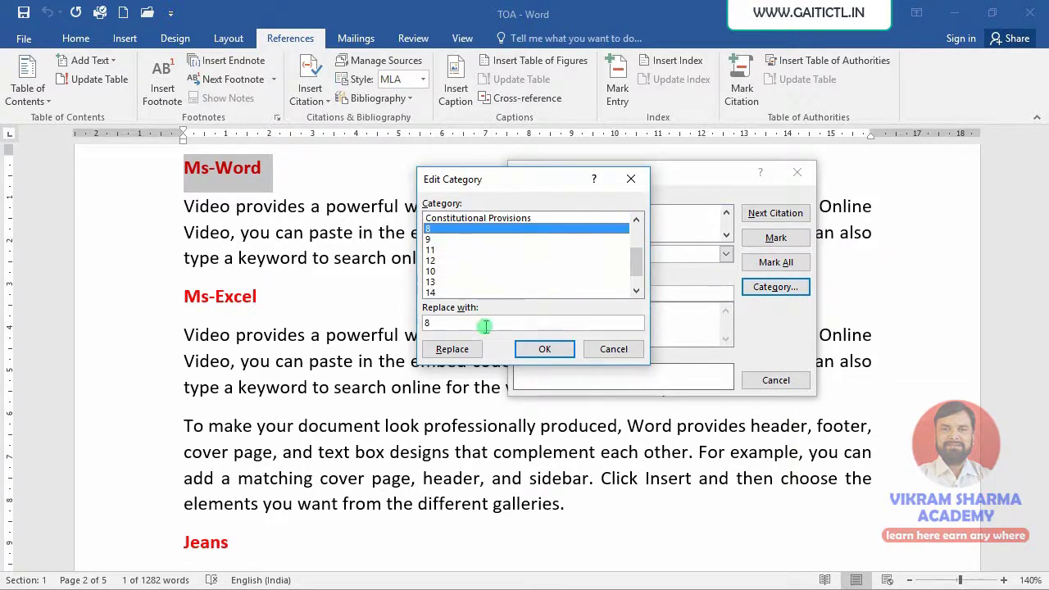
pyautogui.moveTo(482, 326); pyautogui.dragTo(405, 327)
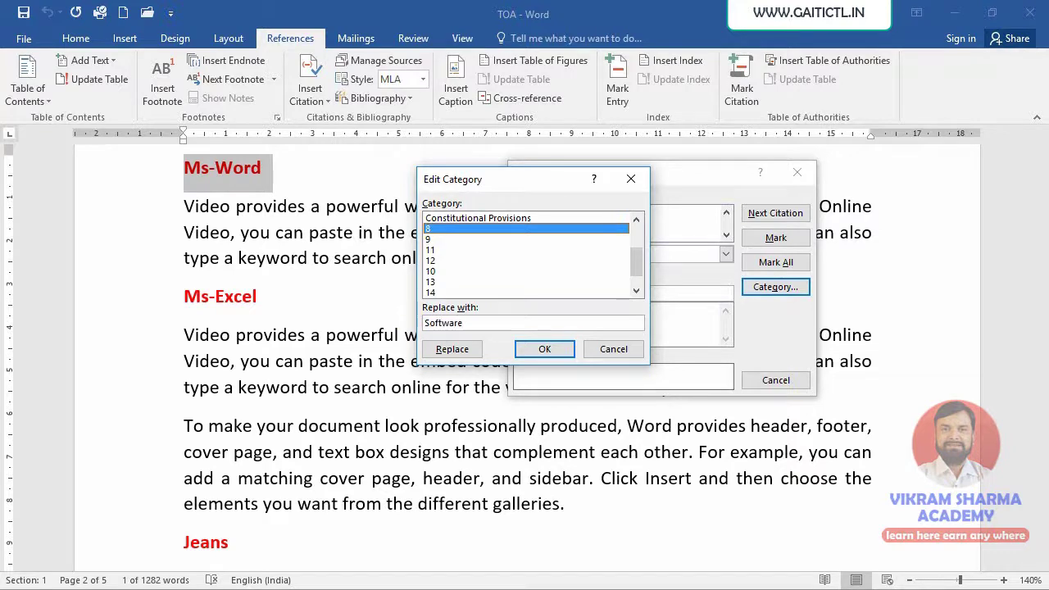
pyautogui.write('Software')
pyautogui.click(450, 350)
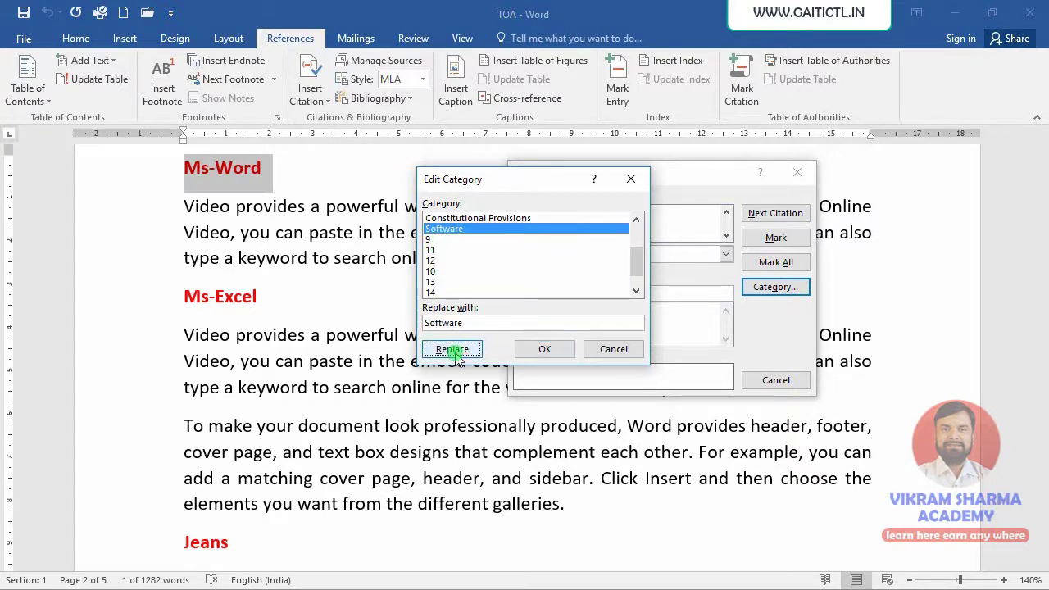
# Step: Rename citation category 9 as Hardware
pyautogui.click(432, 243)
pyautogui.click(424, 323)
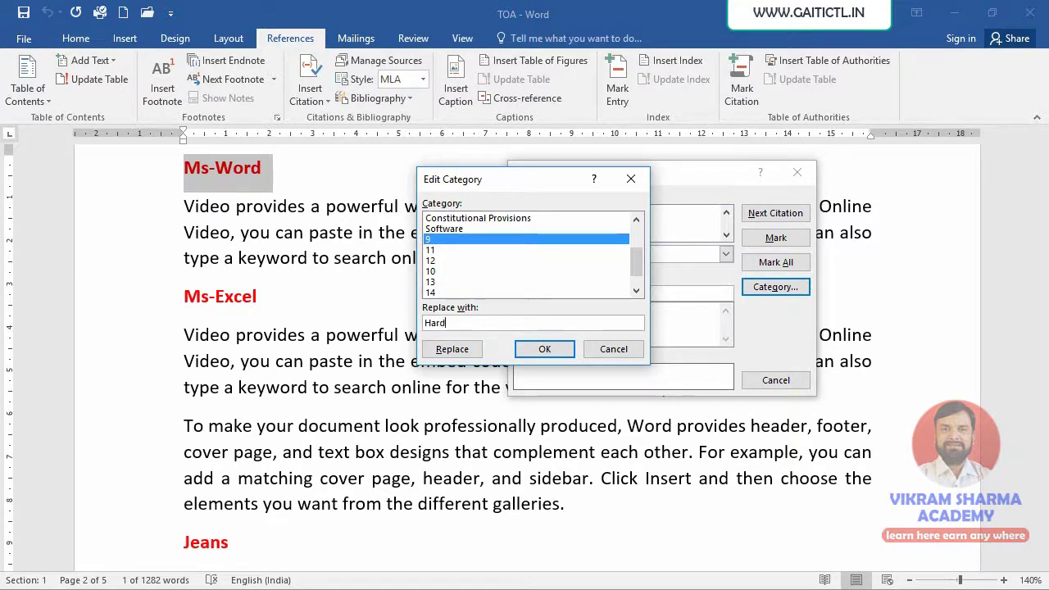
pyautogui.write('Hardware')
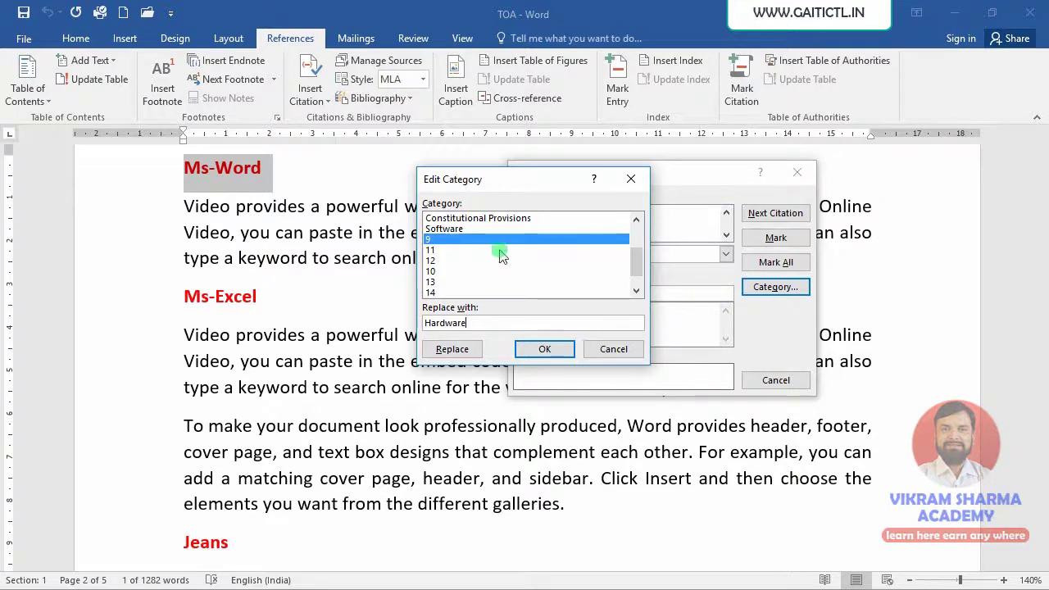
pyautogui.click(447, 348)
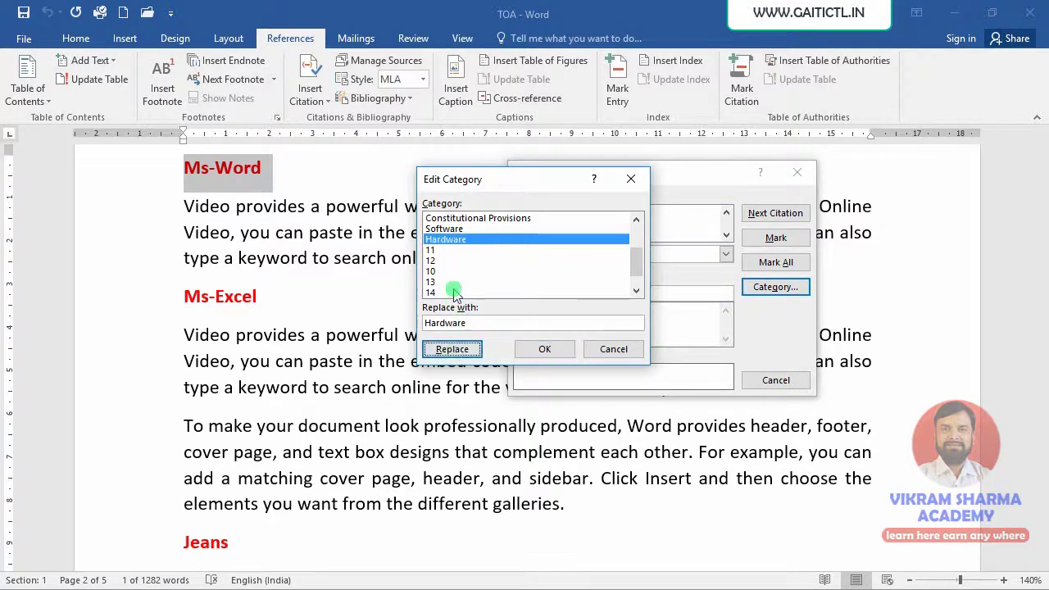
# Step: Rename citation category 11 as Vegetables
pyautogui.click(432, 250)
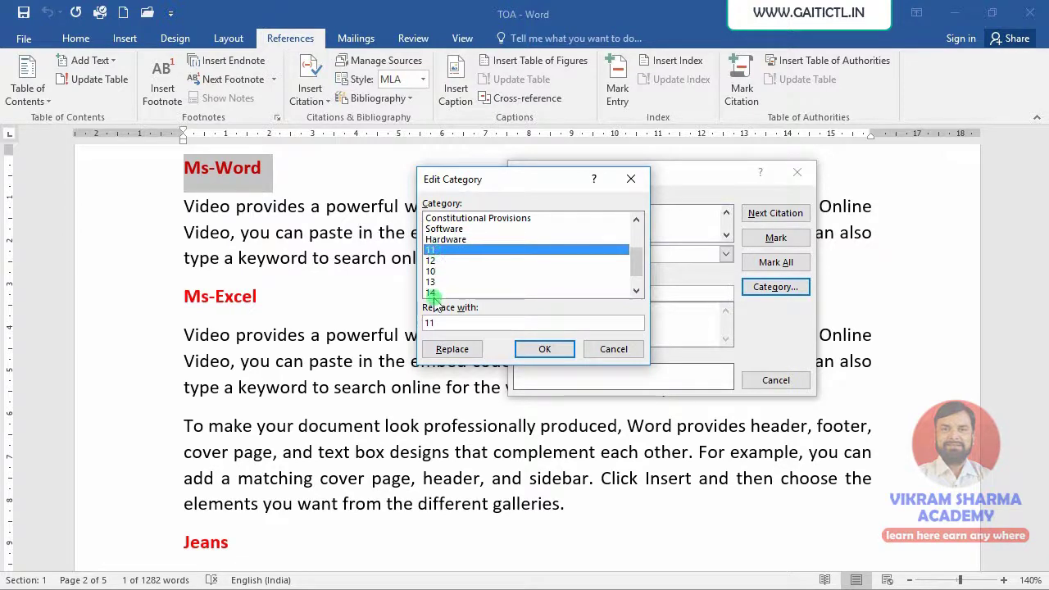
pyautogui.click(462, 321)
pyautogui.moveTo(462, 322); pyautogui.dragTo(419, 325)
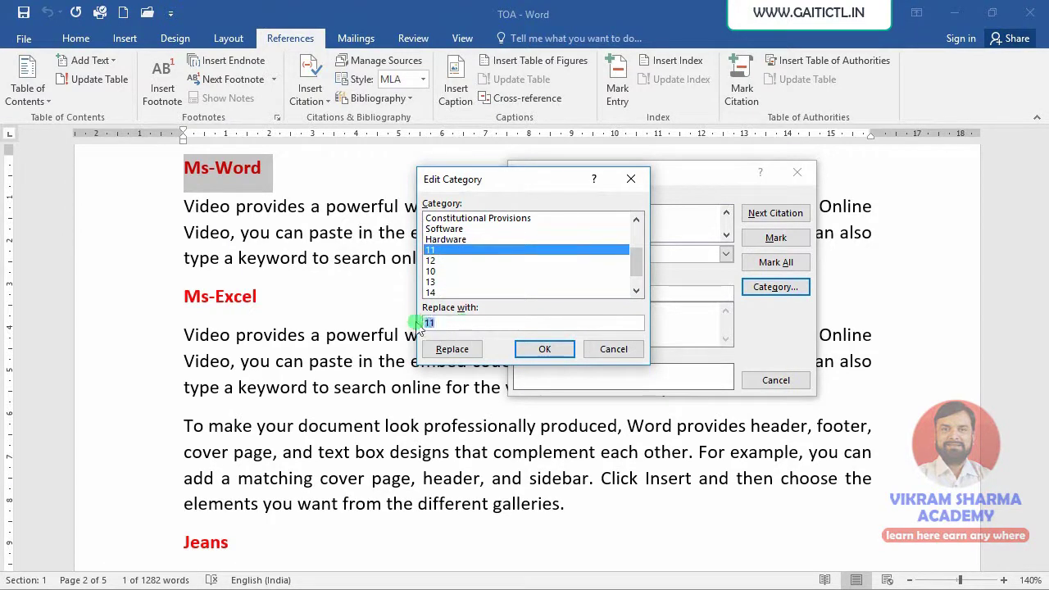
pyautogui.write('Vegetables')
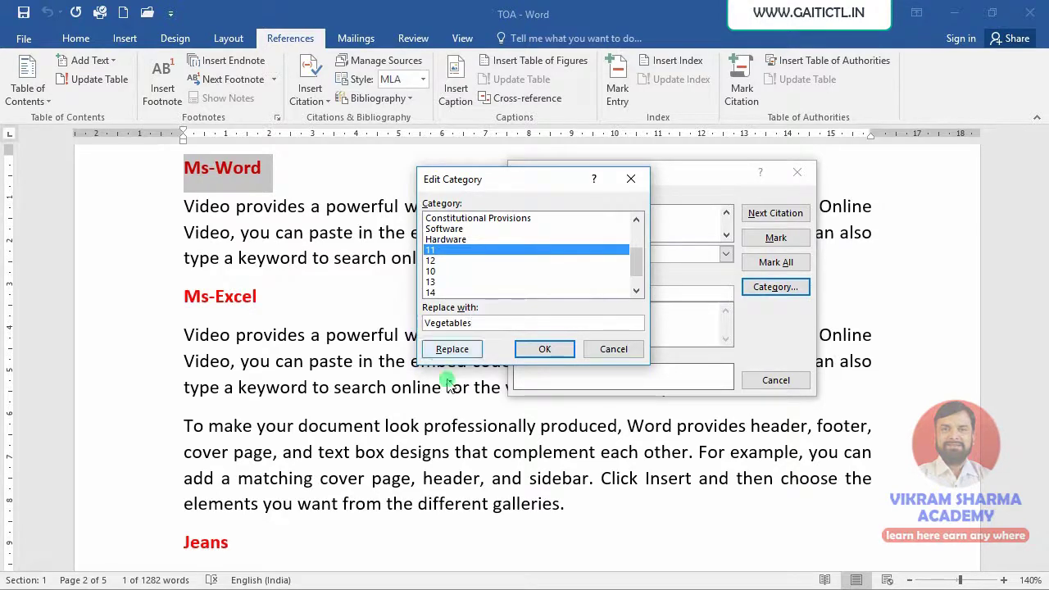
pyautogui.click(452, 349)
# Step: Rename citation category 12 as Fruits
pyautogui.click(434, 261)
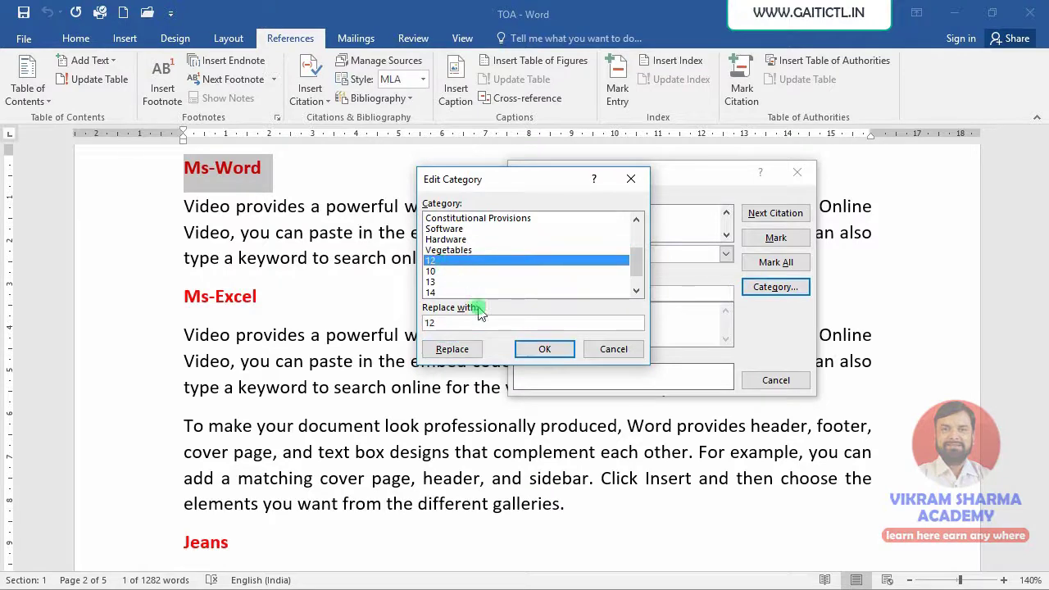
pyautogui.moveTo(475, 323); pyautogui.dragTo(413, 325)
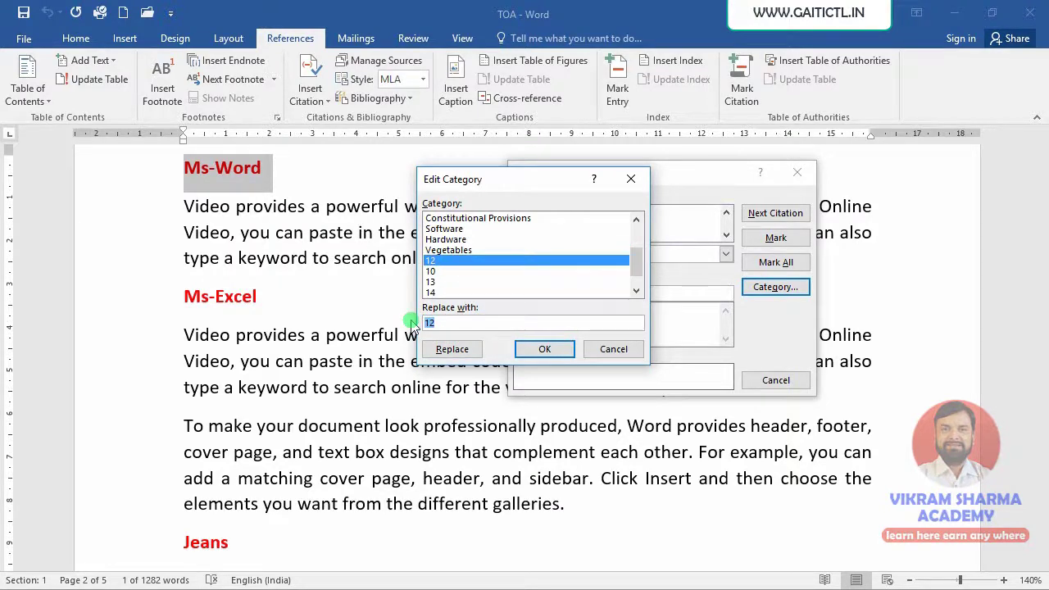
pyautogui.write('Fruits')
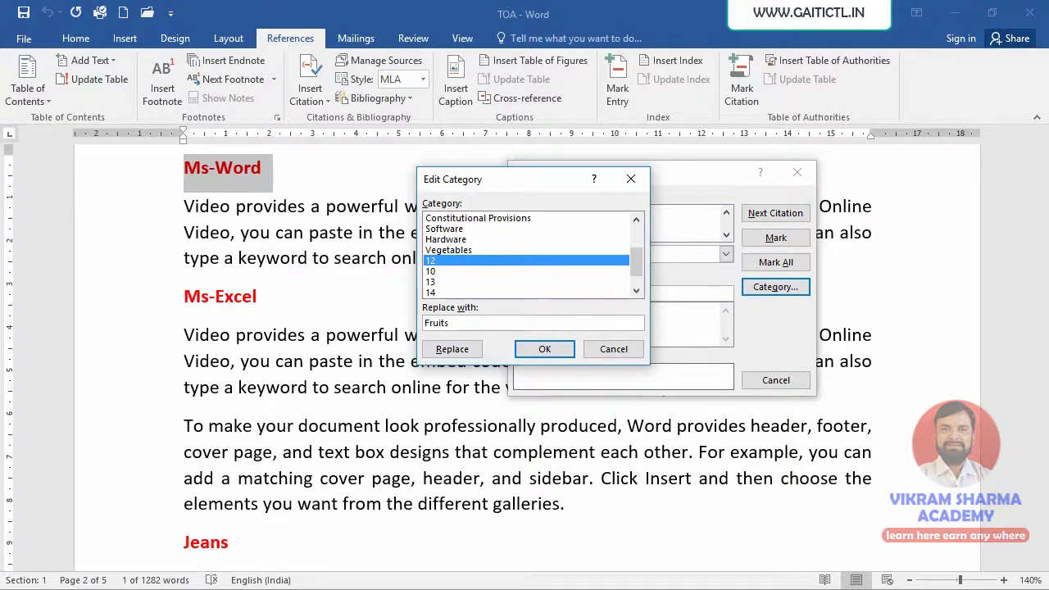
pyautogui.click(447, 350)
# Step: Rename citation category 10 as Clothes and look over the edited category list
pyautogui.click(434, 271)
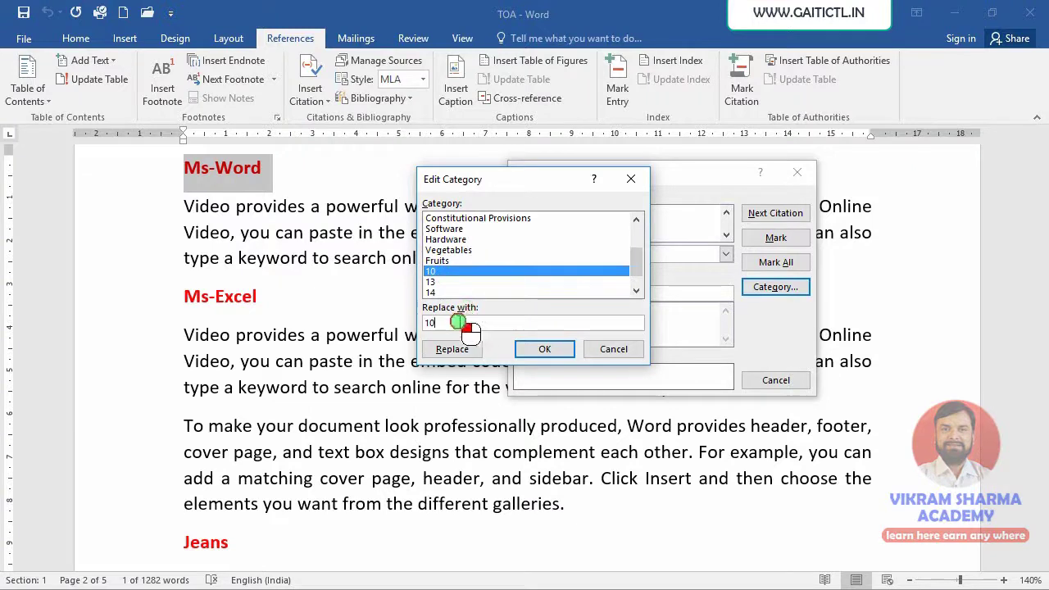
pyautogui.click(427, 322)
pyautogui.write('Clothes')
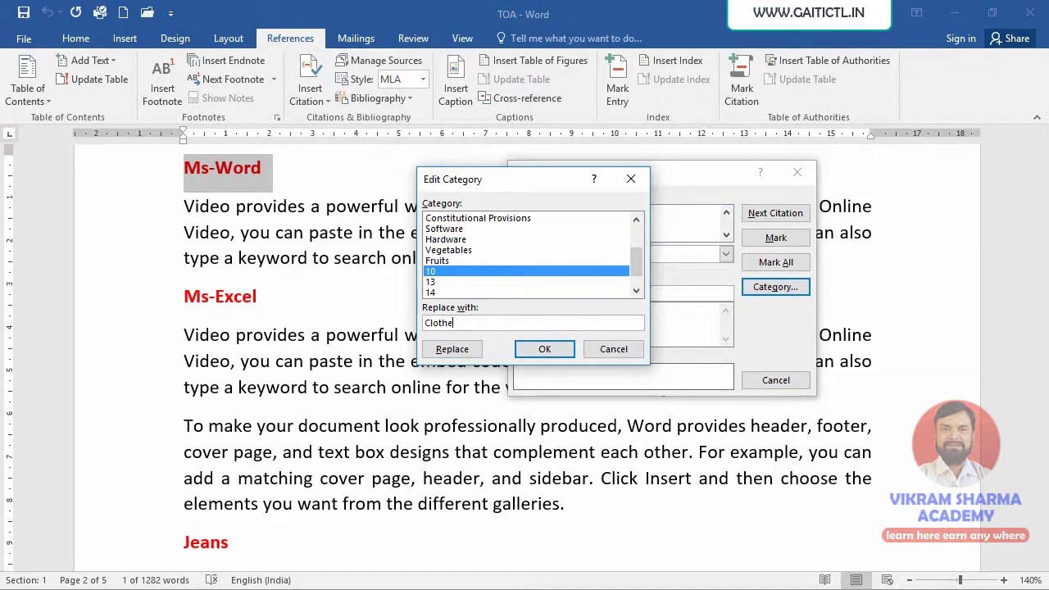
pyautogui.click(474, 349)
pyautogui.moveTo(630, 248)
pyautogui.mouseDown()
pyautogui.moveTo(637, 273)
pyautogui.moveTo(647, 261)
pyautogui.mouseUp()
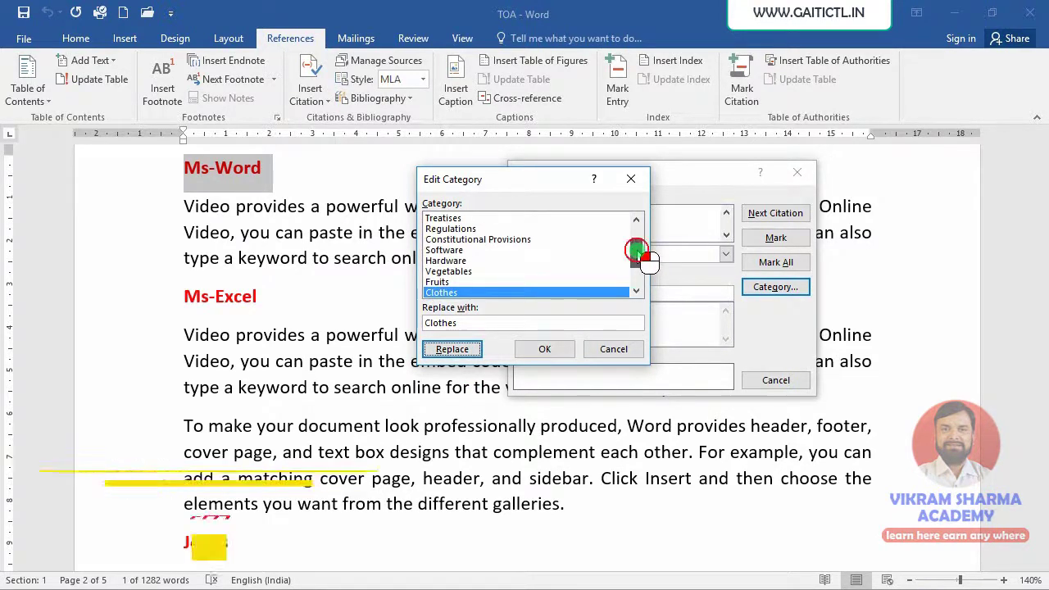
# Step: Accept the edited categories and mark all occurrences of Ms-Word as citations in the Software category
pyautogui.click(545, 350)
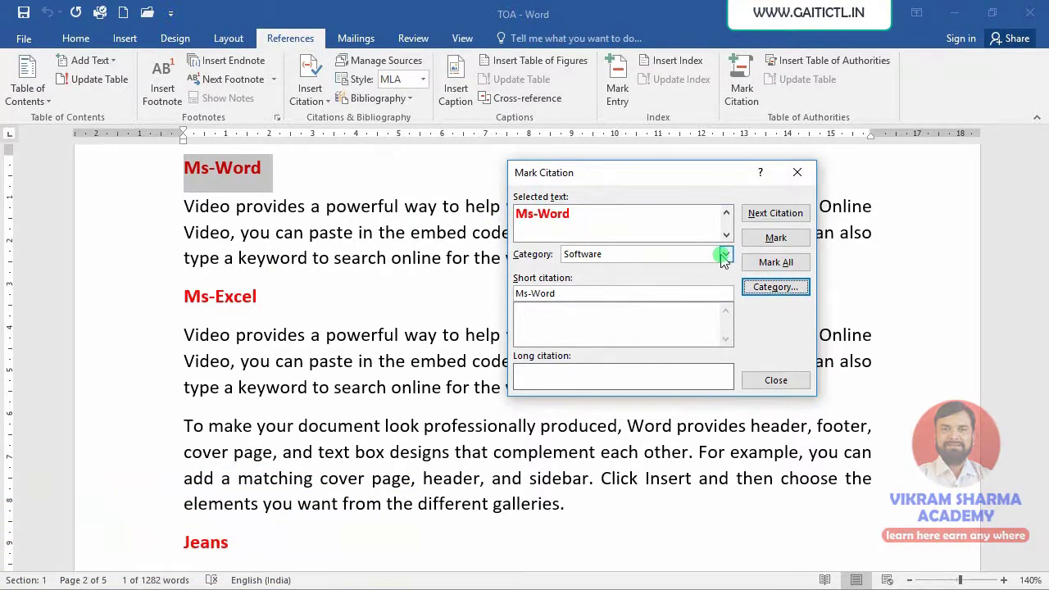
pyautogui.click(770, 239)
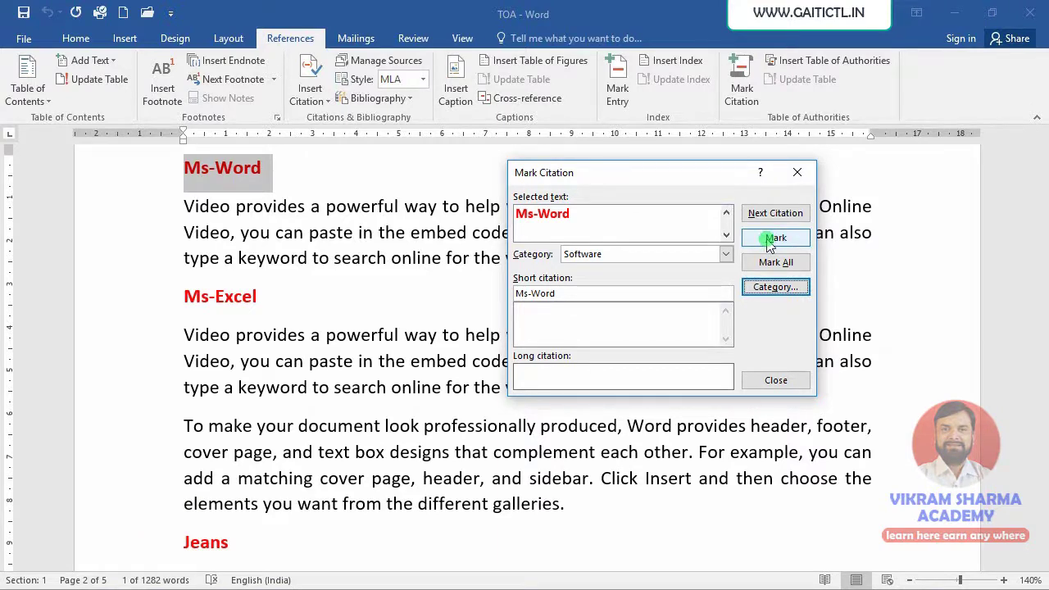
pyautogui.click(777, 263)
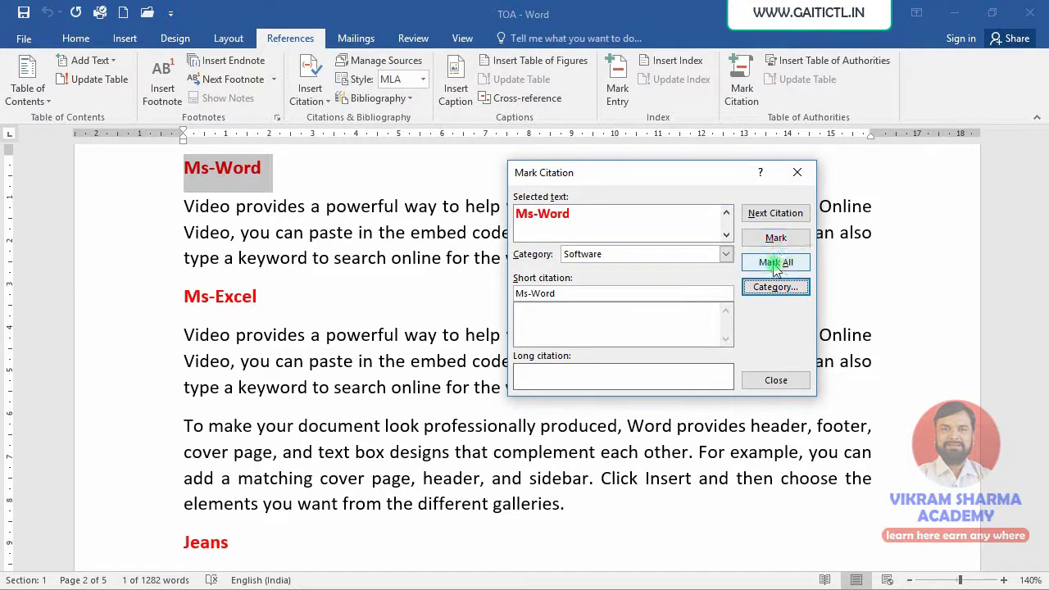
pyautogui.click(775, 242)
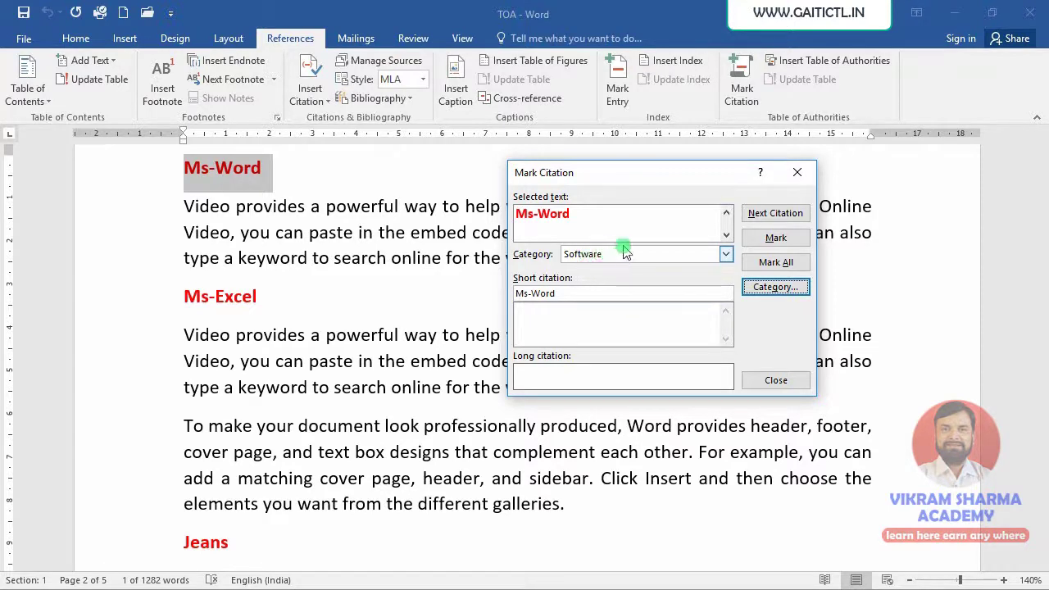
pyautogui.click(775, 263)
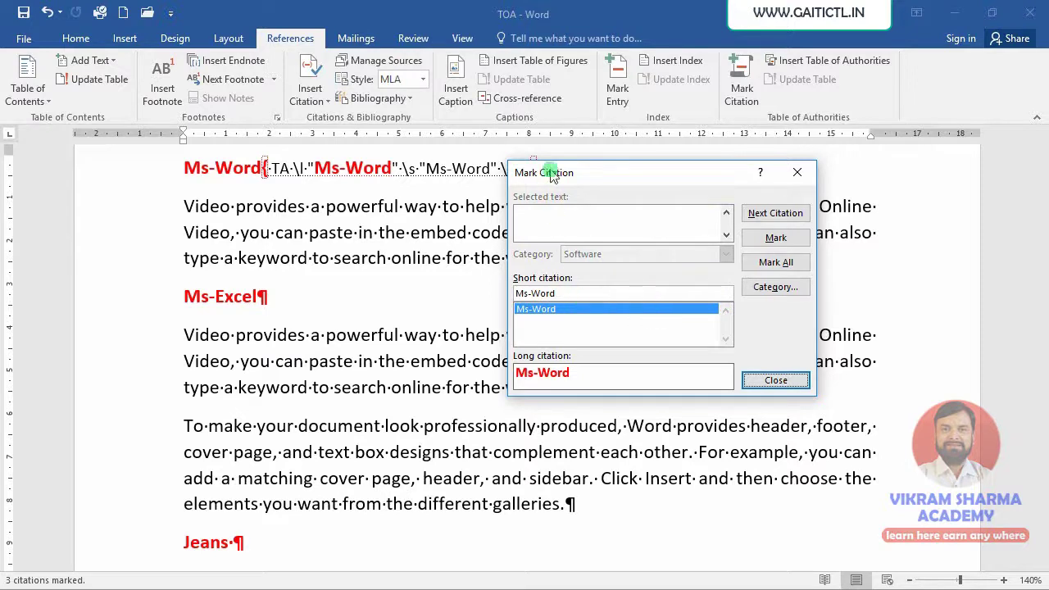
# Step: Move the citation dialog clear of the text and mark the Ms-Excel heading as a Software citation
pyautogui.moveTo(549, 171); pyautogui.dragTo(633, 195)
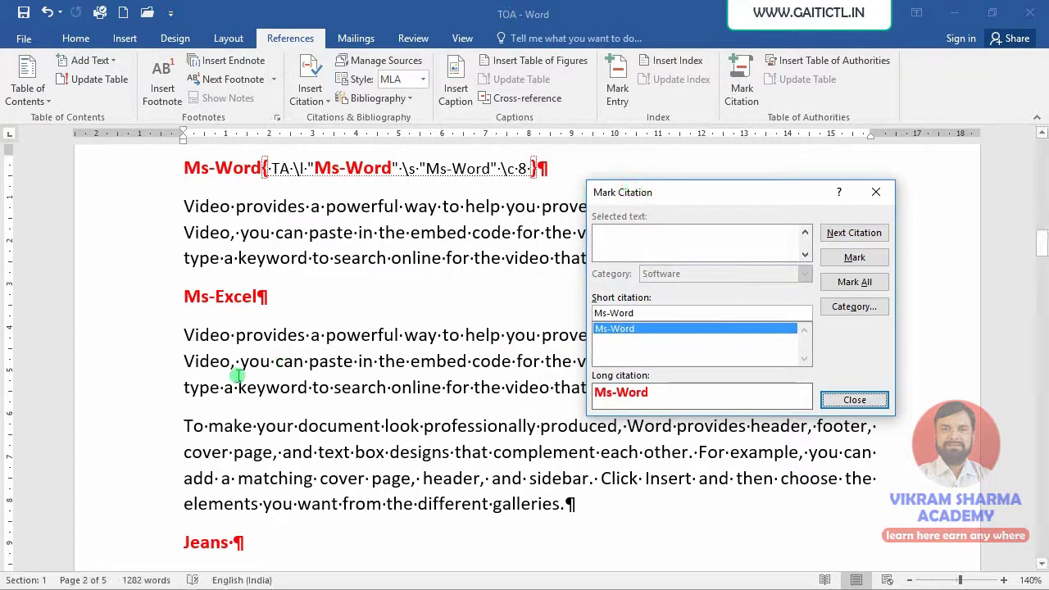
pyautogui.click(183, 297)
pyautogui.moveTo(184, 296); pyautogui.dragTo(264, 300)
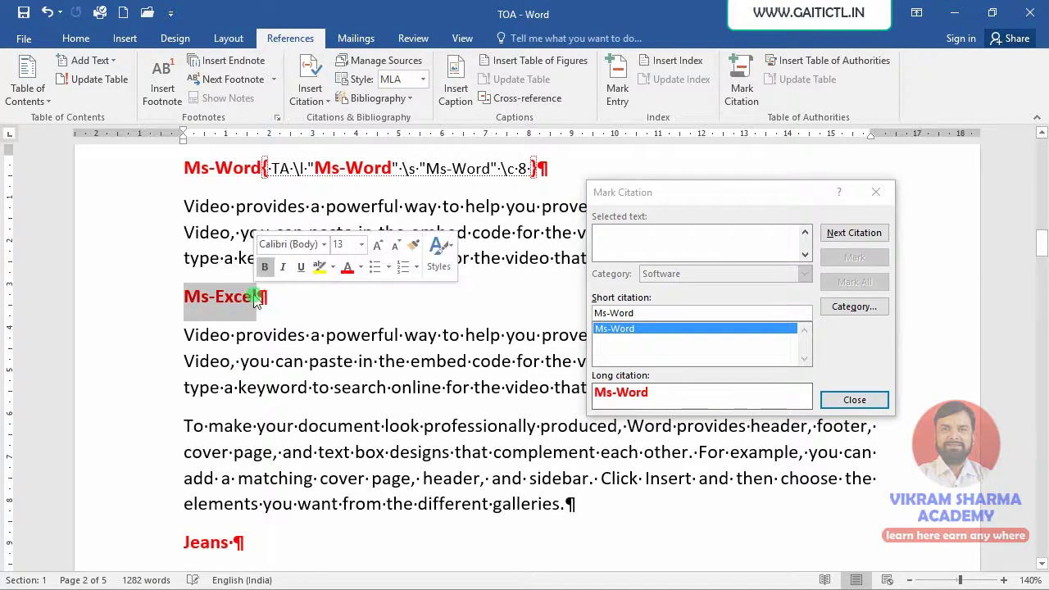
pyautogui.click(631, 244)
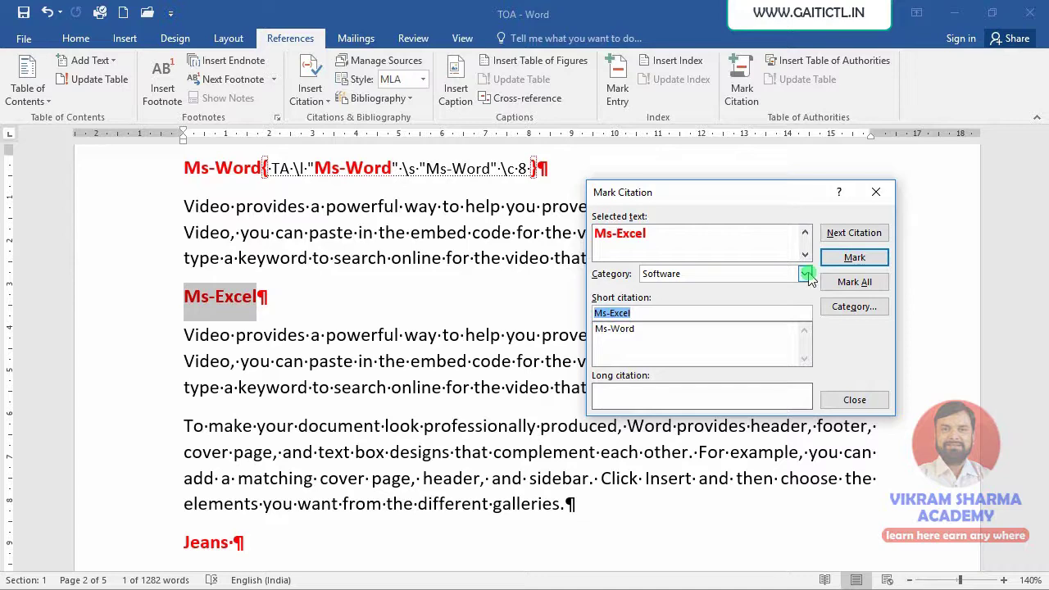
pyautogui.click(832, 259)
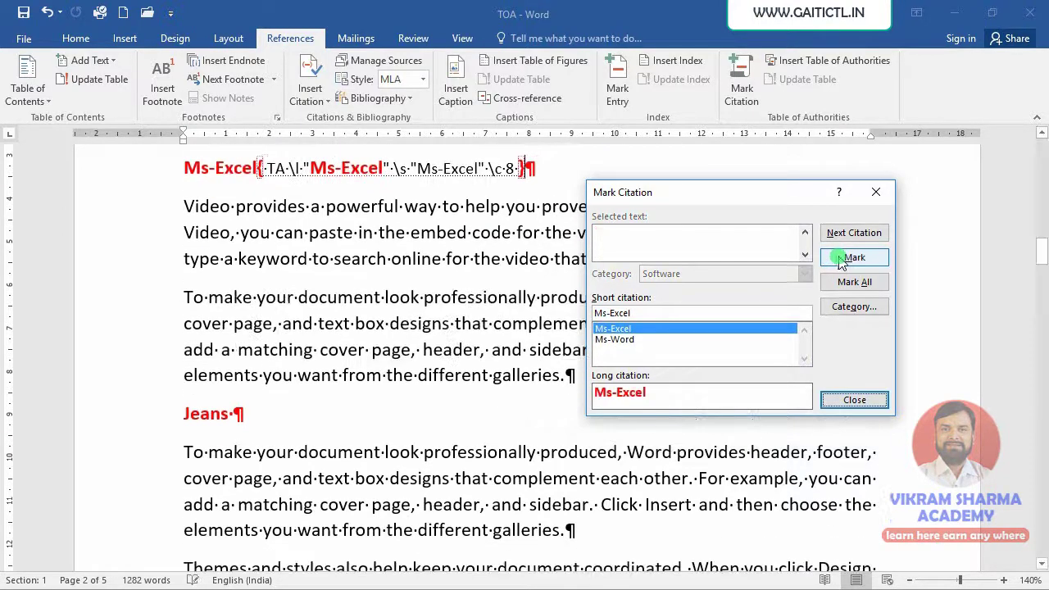
# Step: Mark the Jeans heading as a citation in the Clothes category
pyautogui.moveTo(187, 416); pyautogui.dragTo(229, 415)
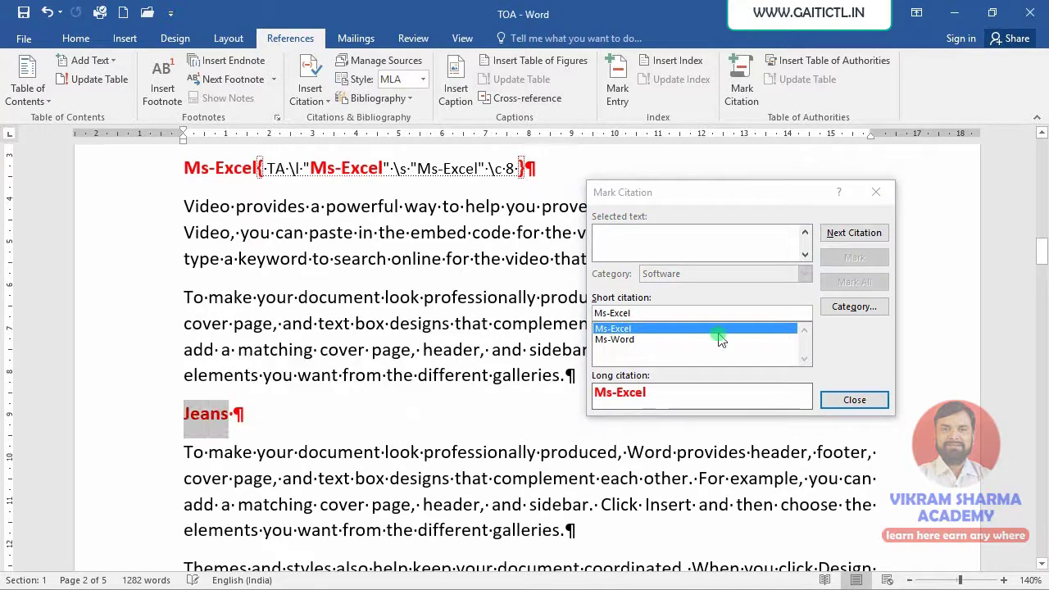
pyautogui.click(663, 246)
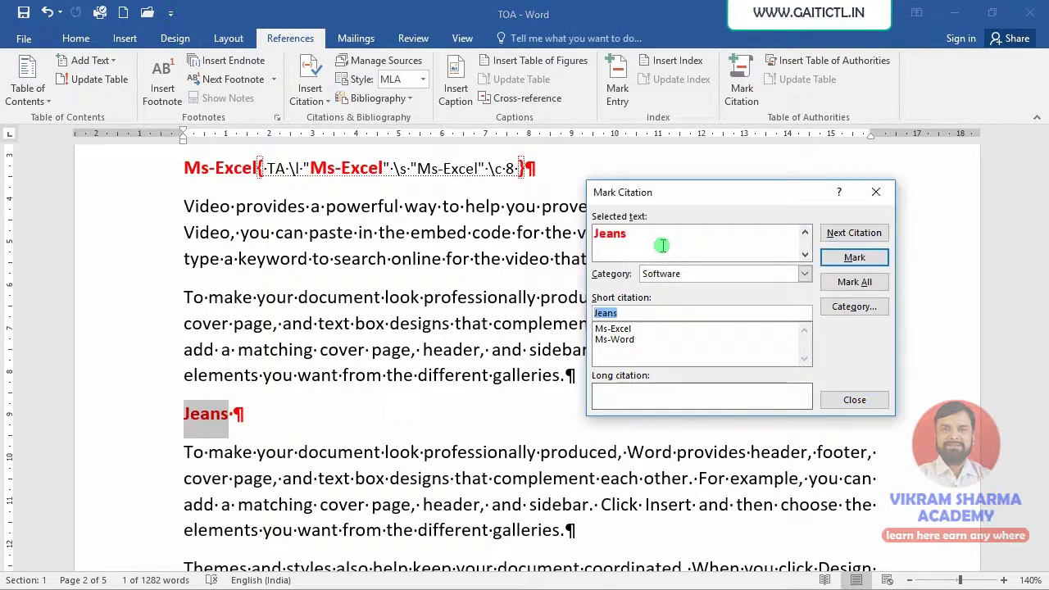
pyautogui.click(802, 274)
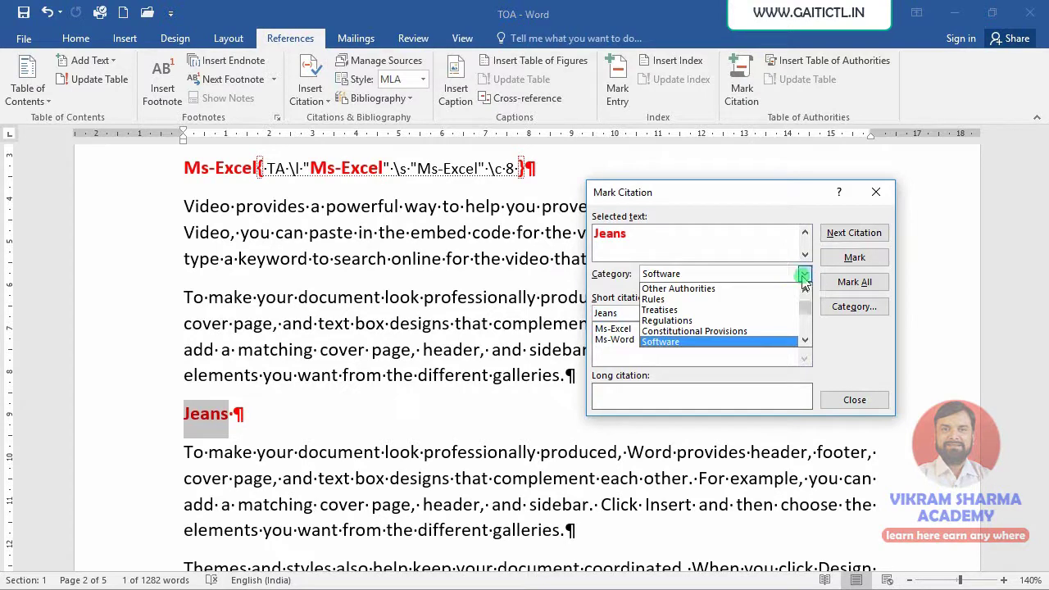
pyautogui.click(805, 340)
pyautogui.click(805, 340)
pyautogui.click(805, 340)
pyautogui.click(805, 340)
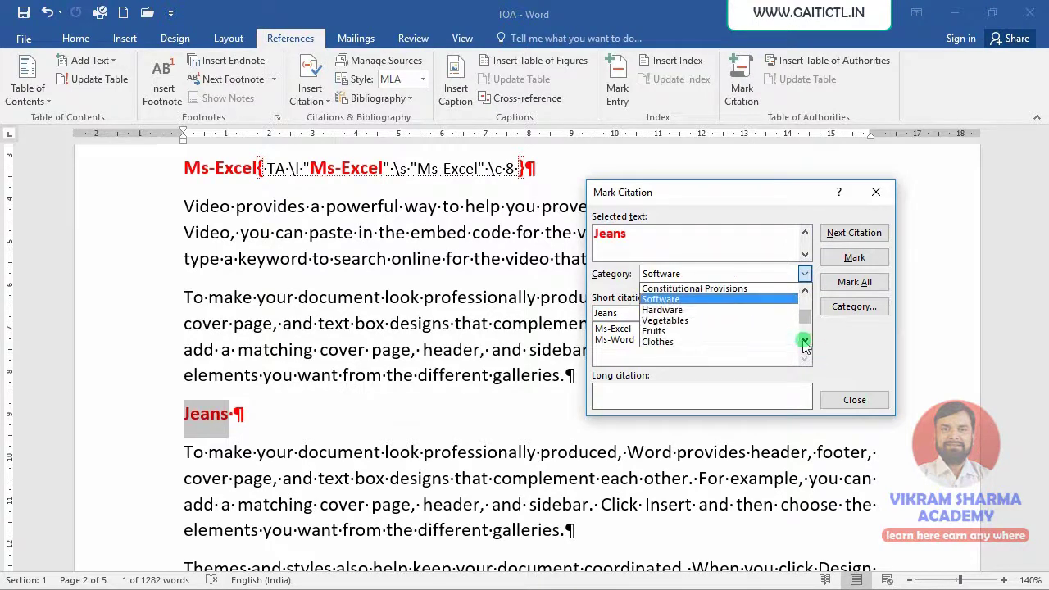
pyautogui.click(707, 342)
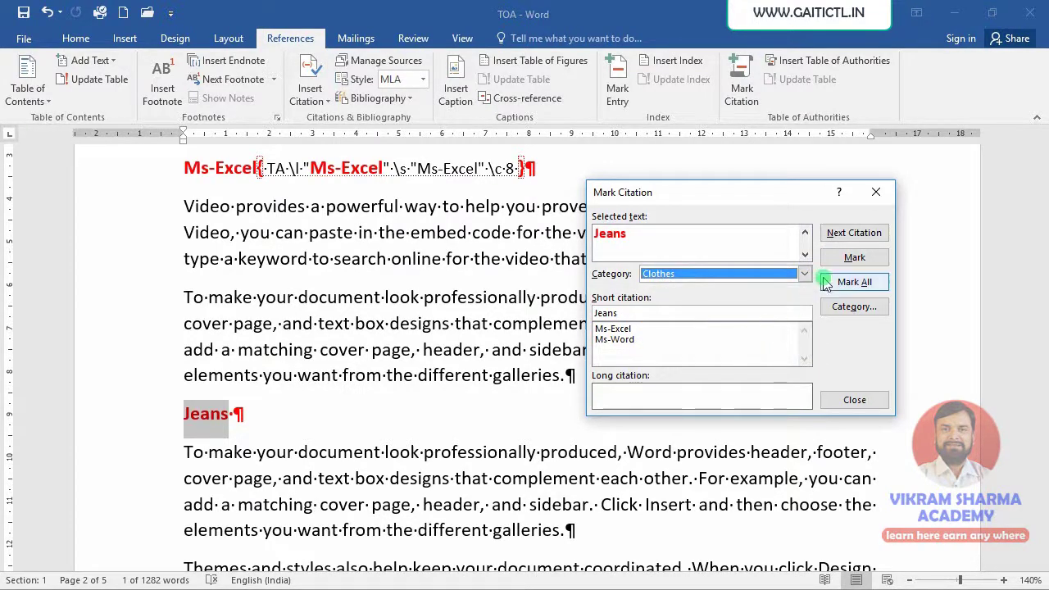
pyautogui.click(852, 259)
# Step: Mark the Keyboard heading as a citation, keeping the Clothes category
pyautogui.click(185, 479)
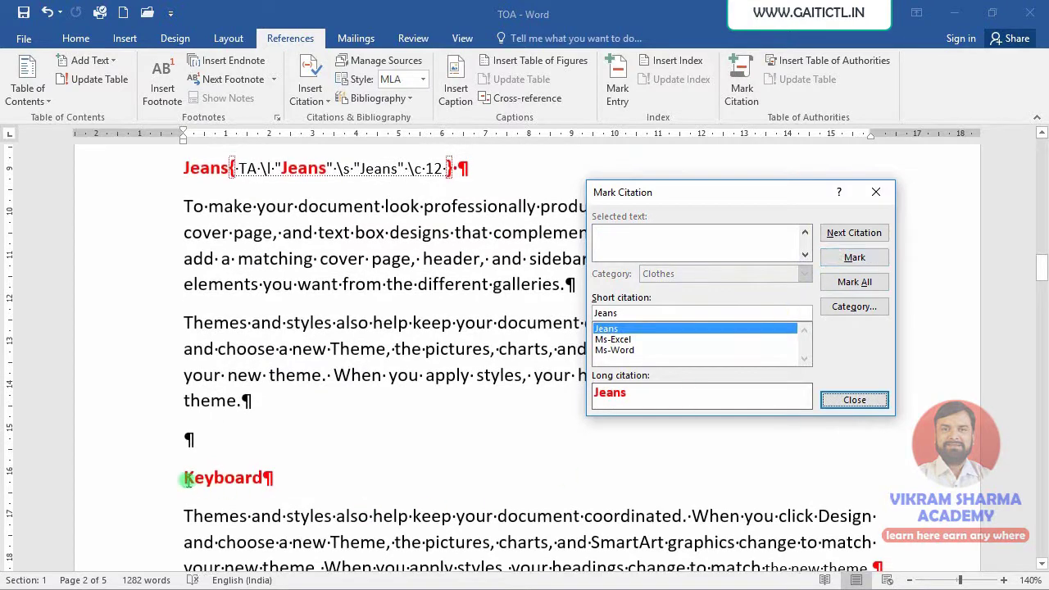
pyautogui.moveTo(185, 479); pyautogui.dragTo(270, 482)
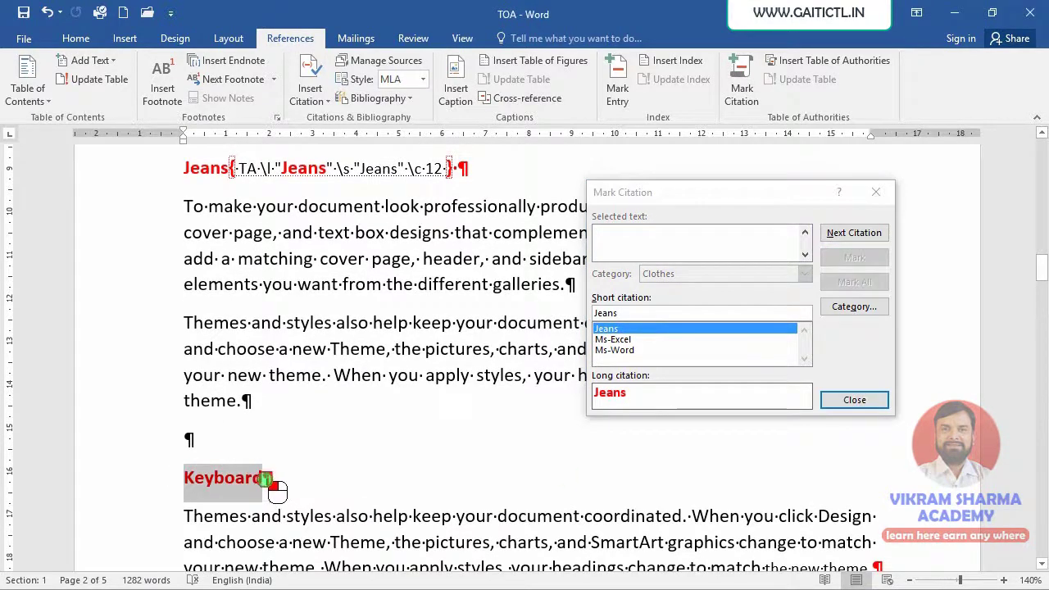
pyautogui.click(705, 243)
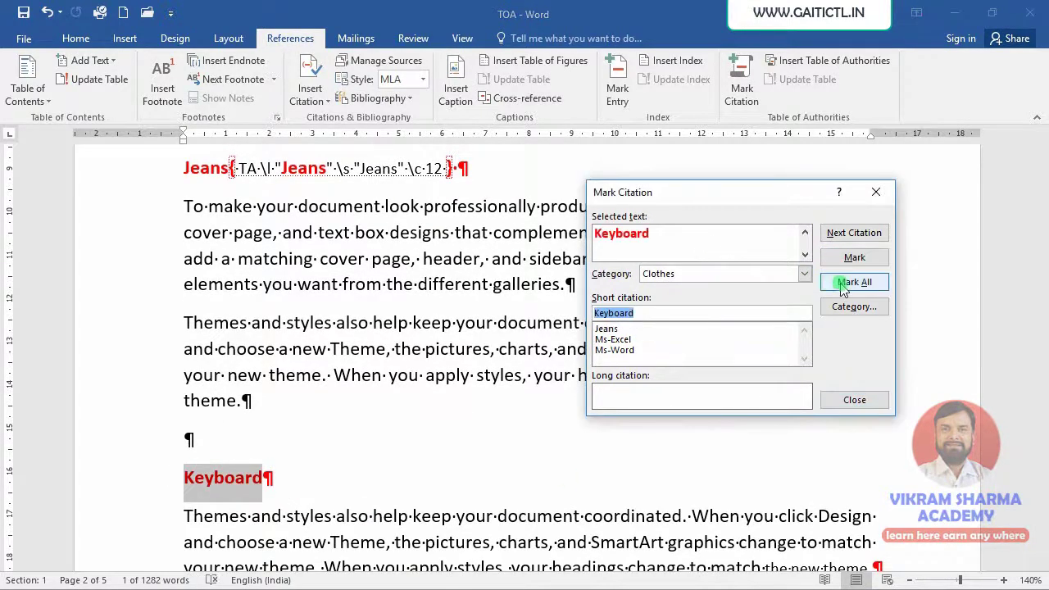
pyautogui.click(854, 259)
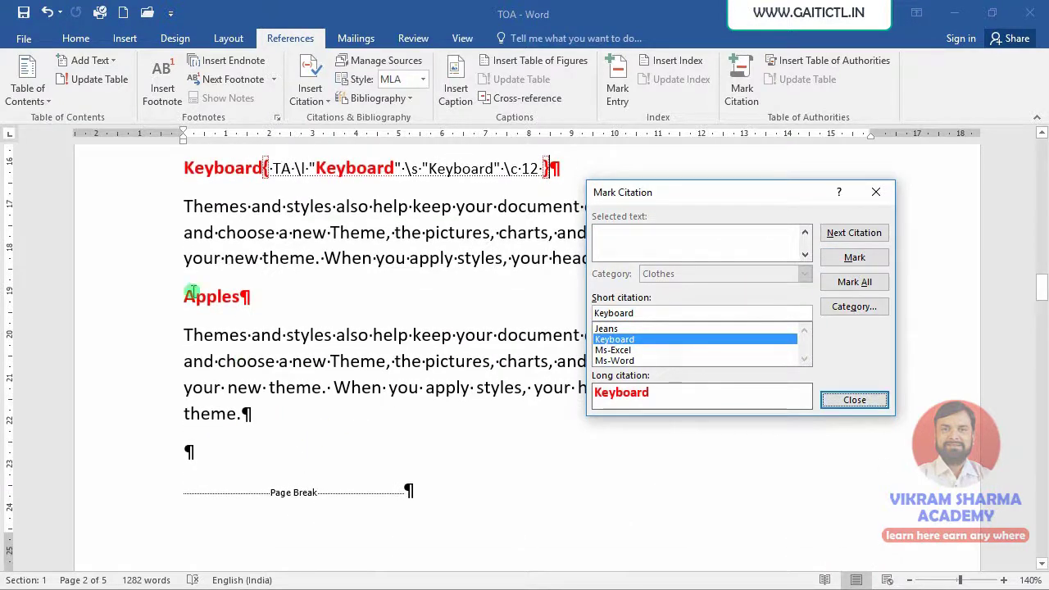
# Step: Mark the Apples heading as a citation in the Fruits category
pyautogui.click(184, 300)
pyautogui.moveTo(184, 300); pyautogui.dragTo(238, 305)
pyautogui.click(732, 253)
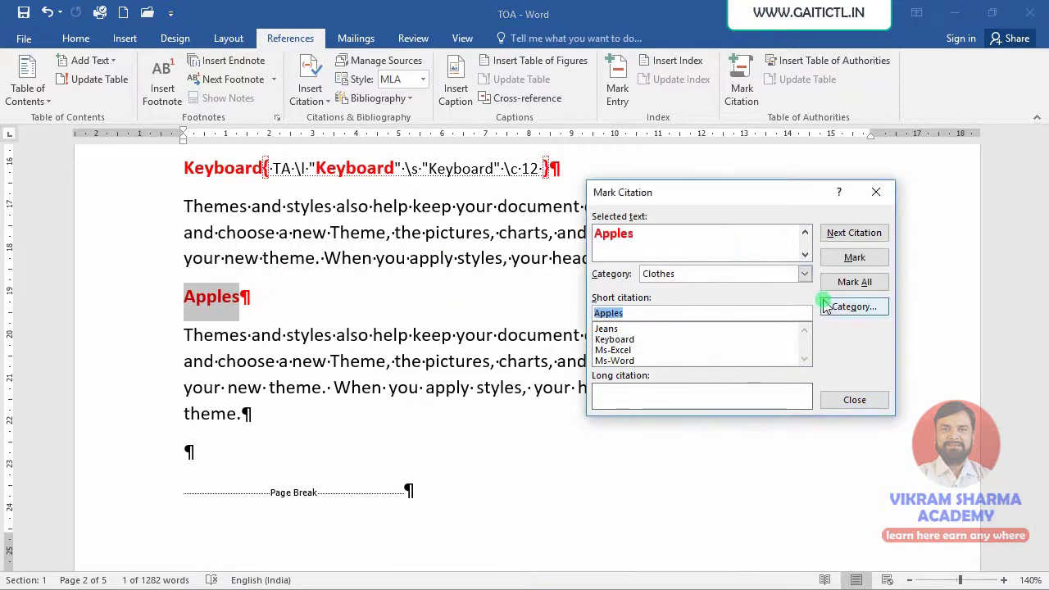
pyautogui.click(801, 277)
pyautogui.click(725, 331)
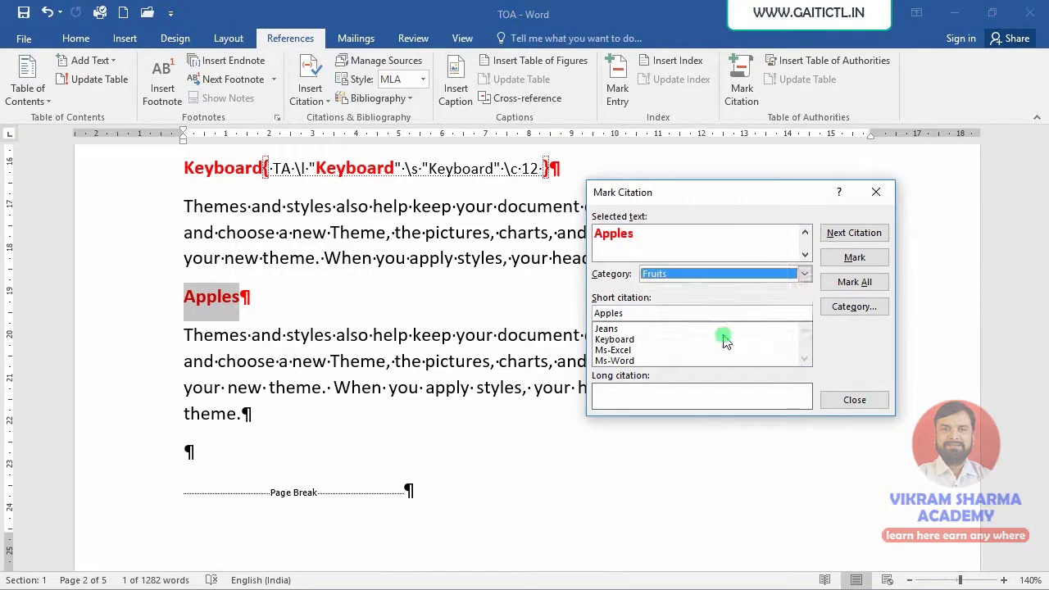
pyautogui.click(846, 260)
# Step: Mark all occurrences of the Mouse heading on page 3 as citations in the Hardware category
pyautogui.click(413, 390)
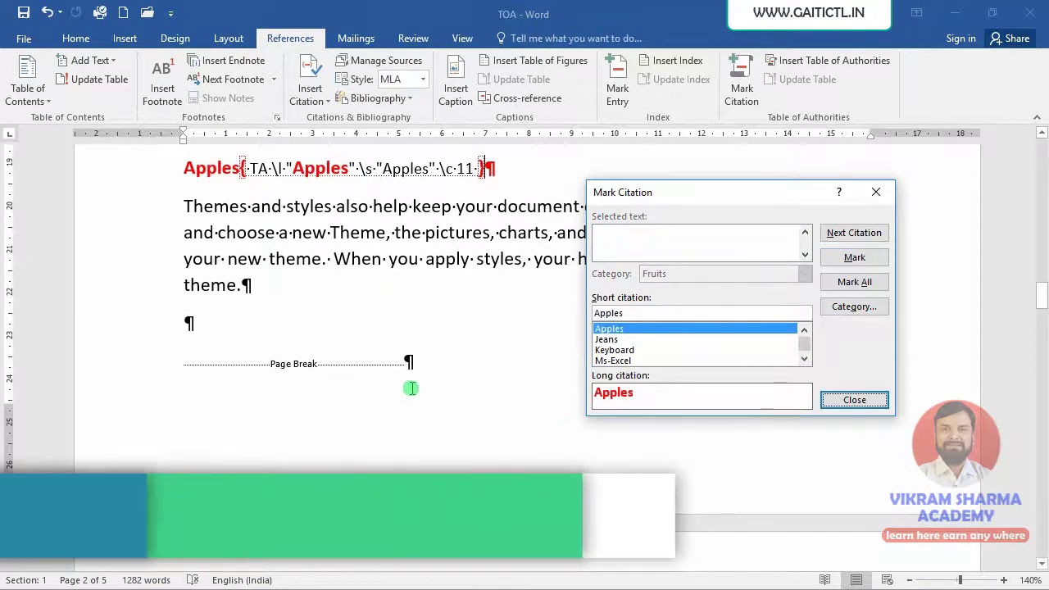
pyautogui.scroll(-5, 415, 395)
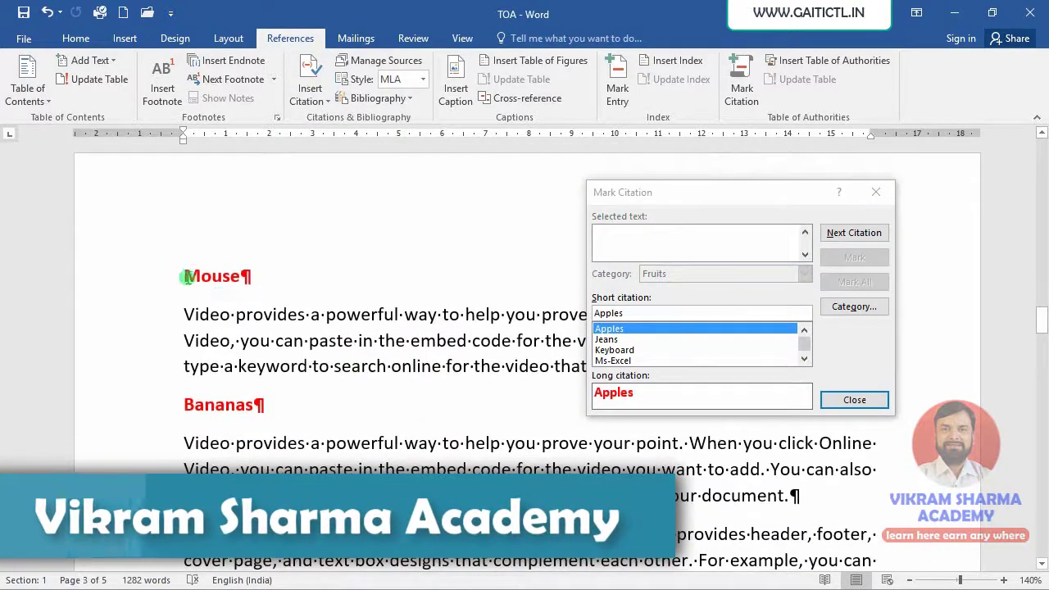
pyautogui.moveTo(187, 273); pyautogui.dragTo(244, 277)
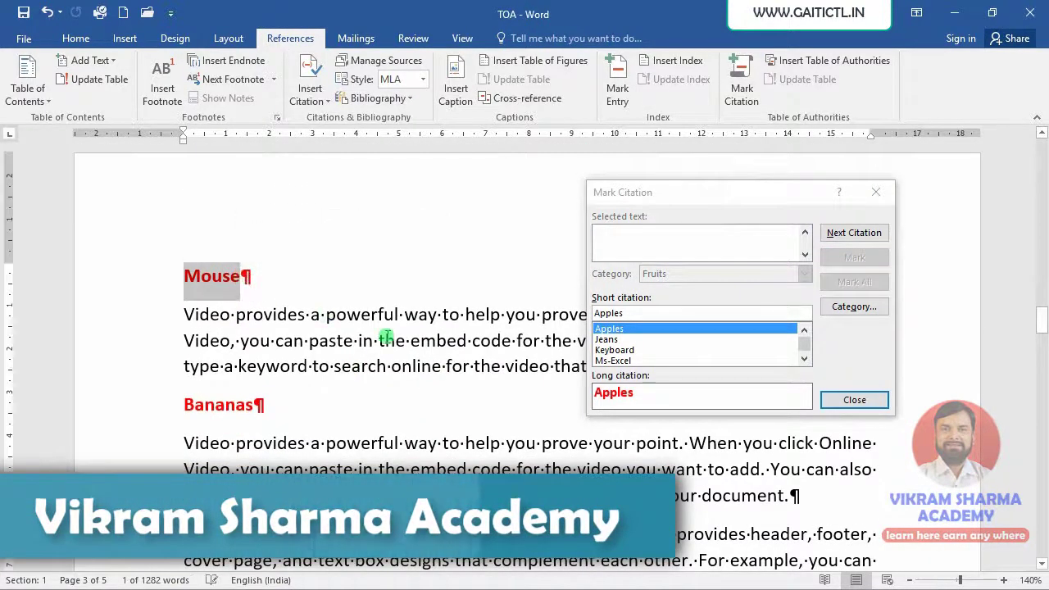
pyautogui.click(637, 329)
pyautogui.click(670, 237)
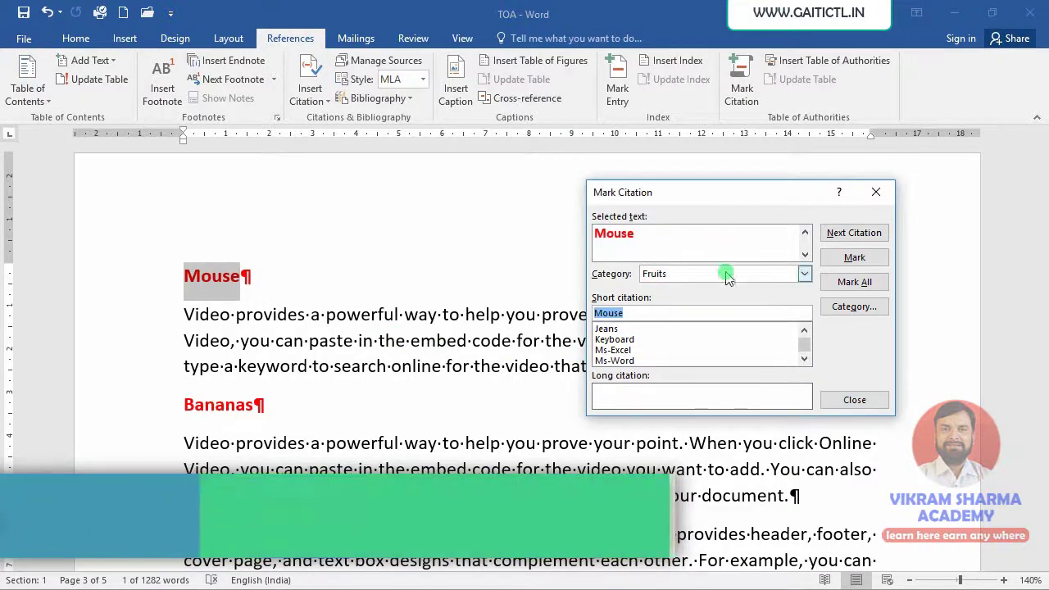
pyautogui.click(850, 284)
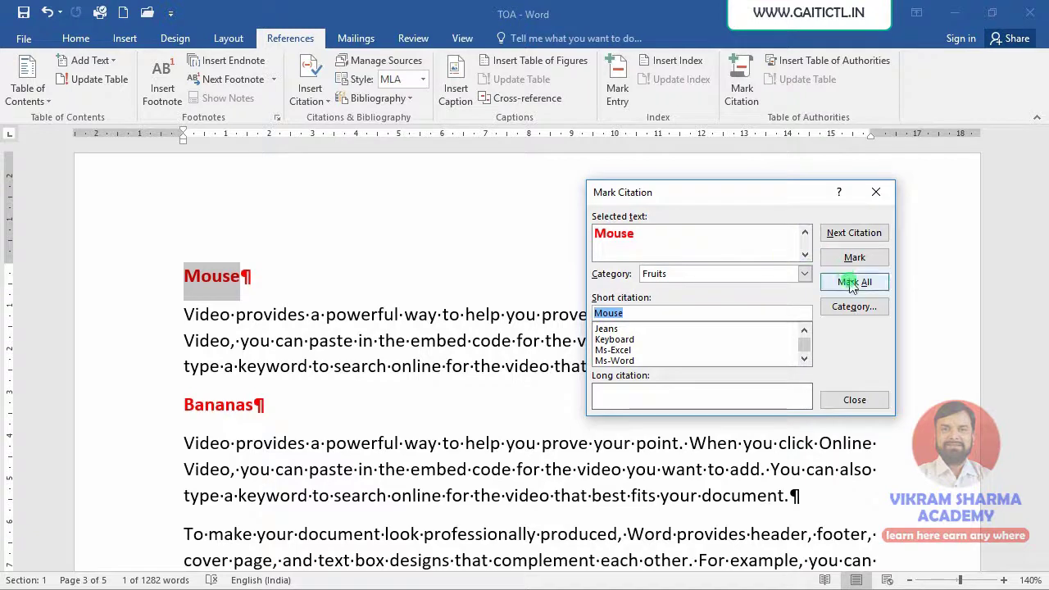
pyautogui.click(711, 277)
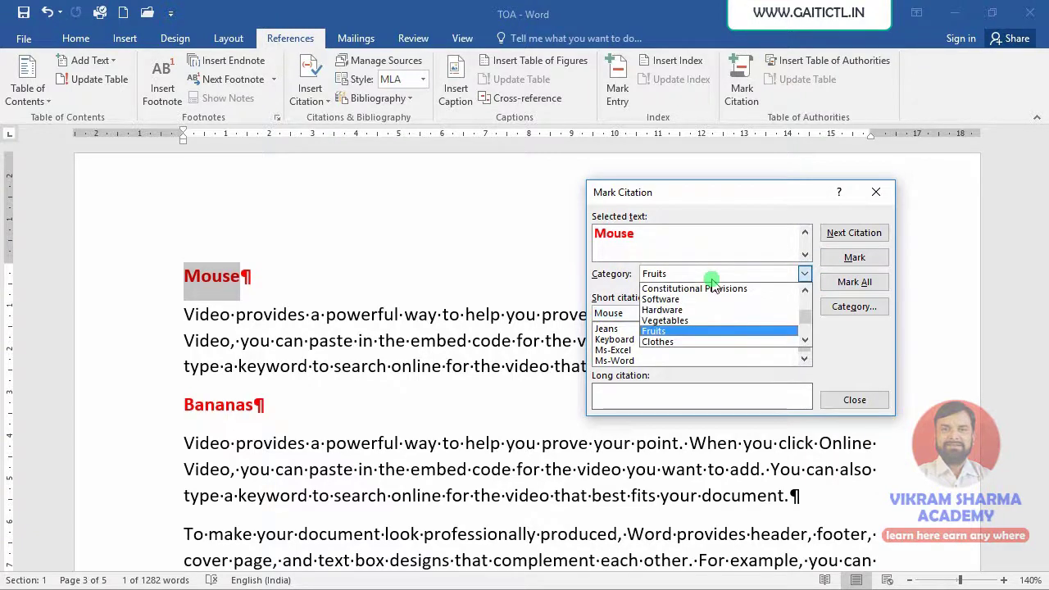
pyautogui.click(697, 309)
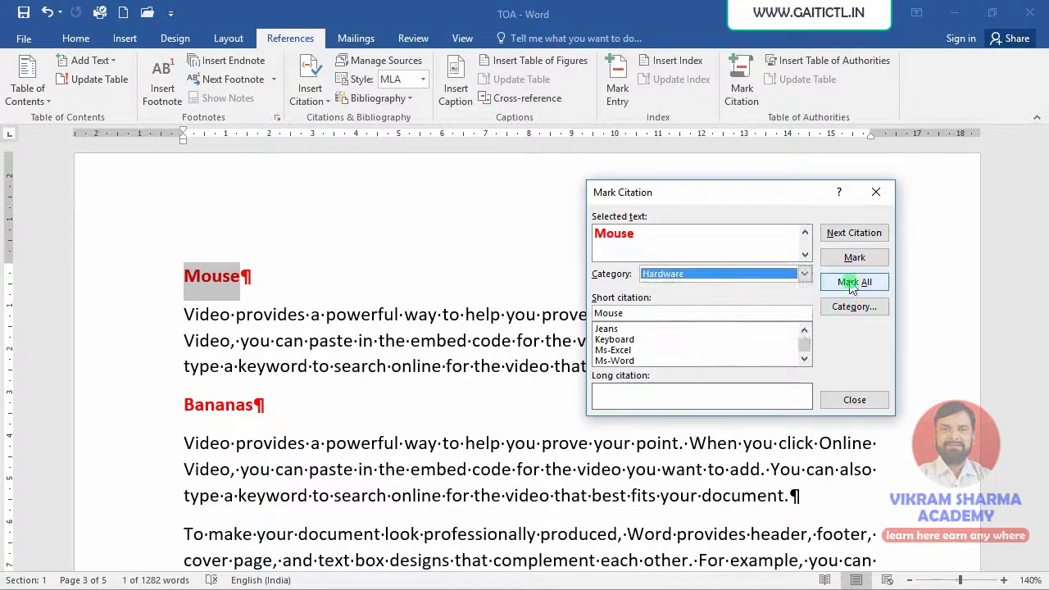
pyautogui.click(852, 284)
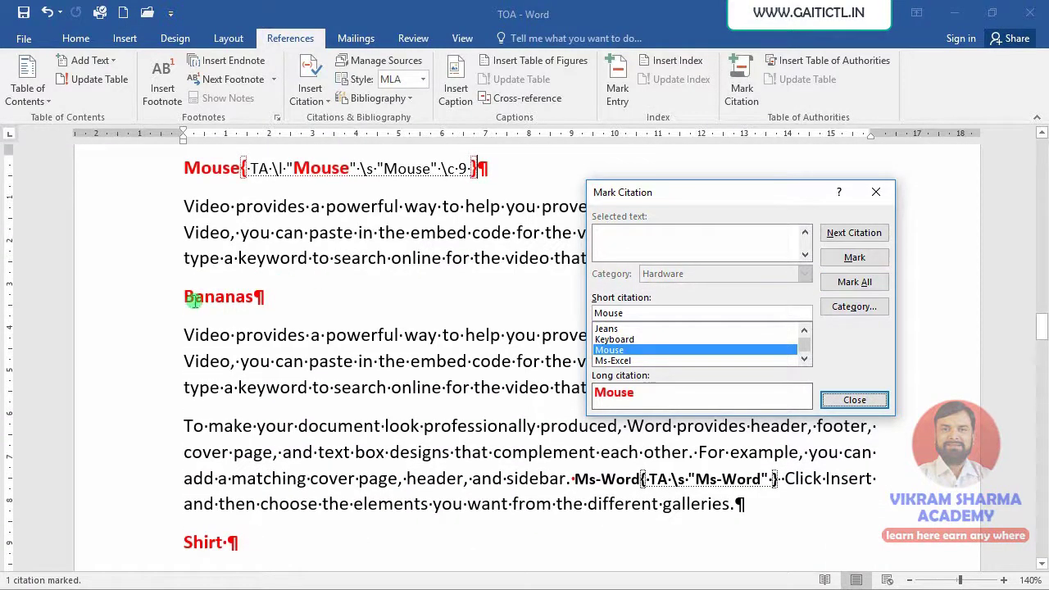
# Step: Mark the Bananas heading as a citation in the Fruits category
pyautogui.doubleClick(215, 298)
pyautogui.click(644, 238)
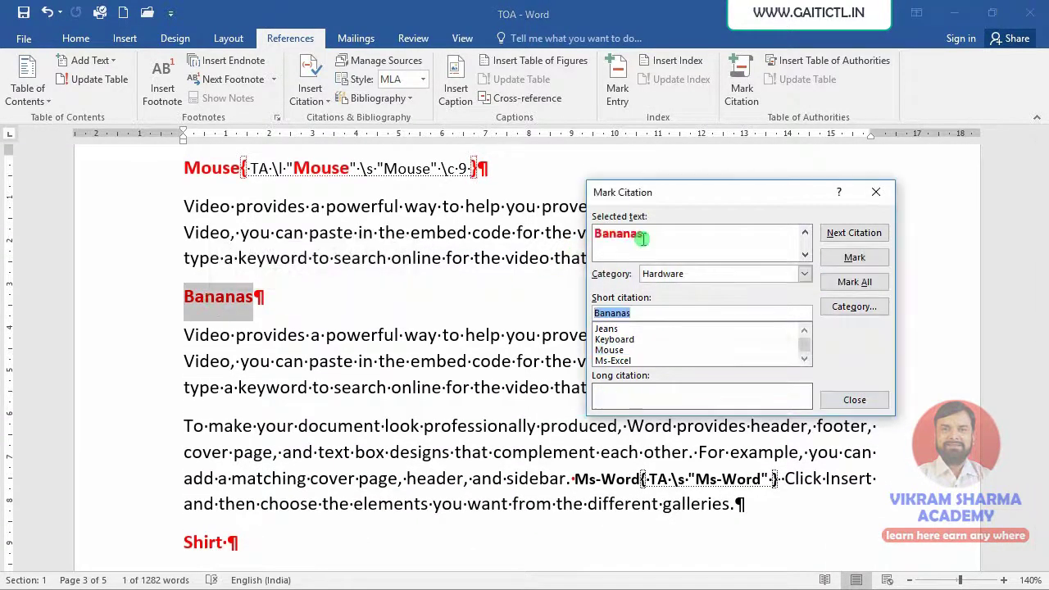
pyautogui.click(705, 274)
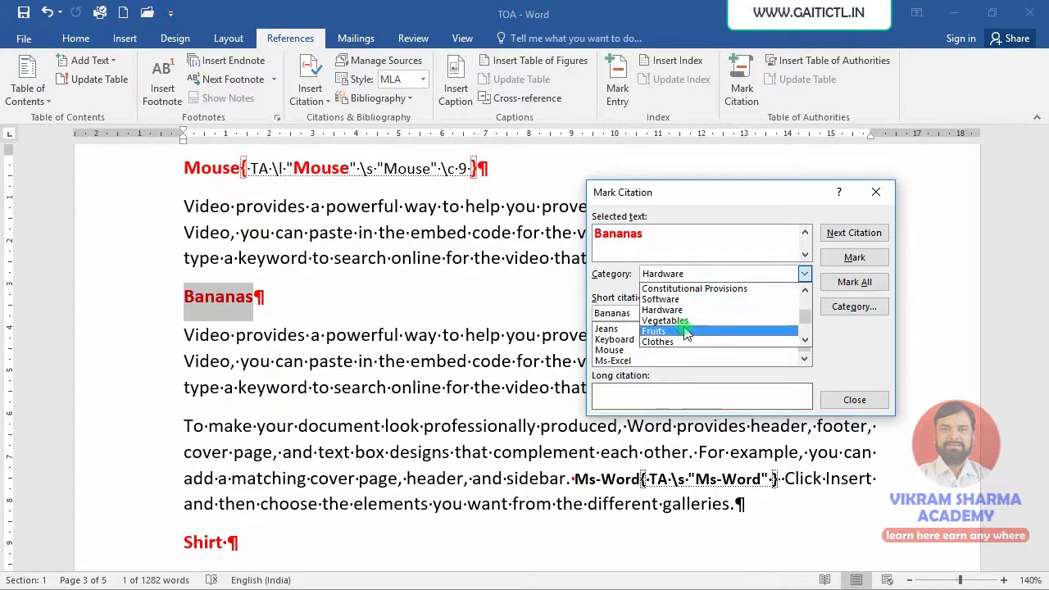
pyautogui.click(686, 332)
pyautogui.click(852, 257)
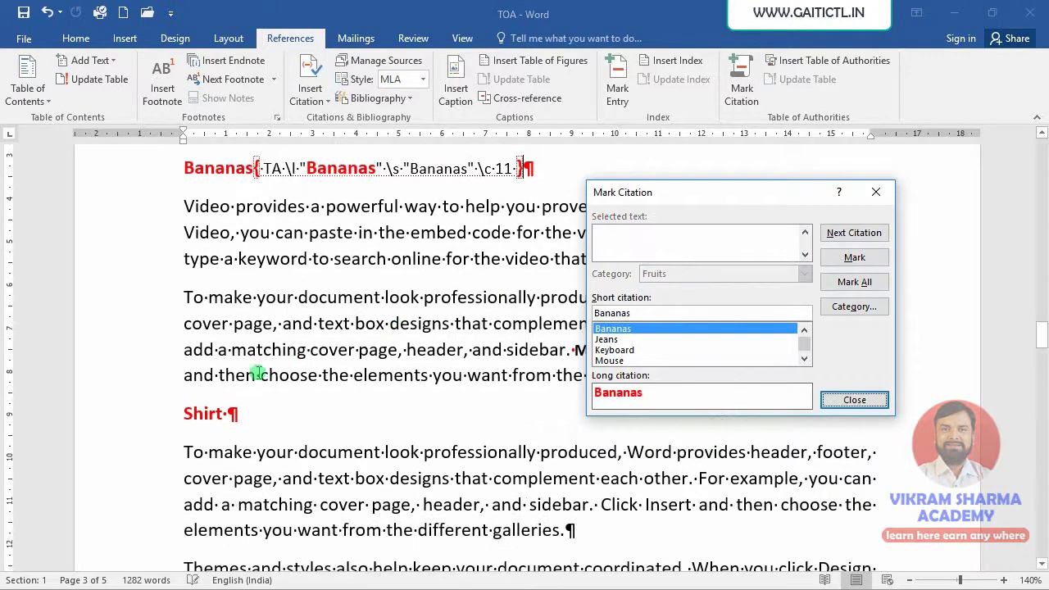
# Step: Mark the Shirt heading as a citation in the Clothes category
pyautogui.doubleClick(205, 414)
pyautogui.click(643, 241)
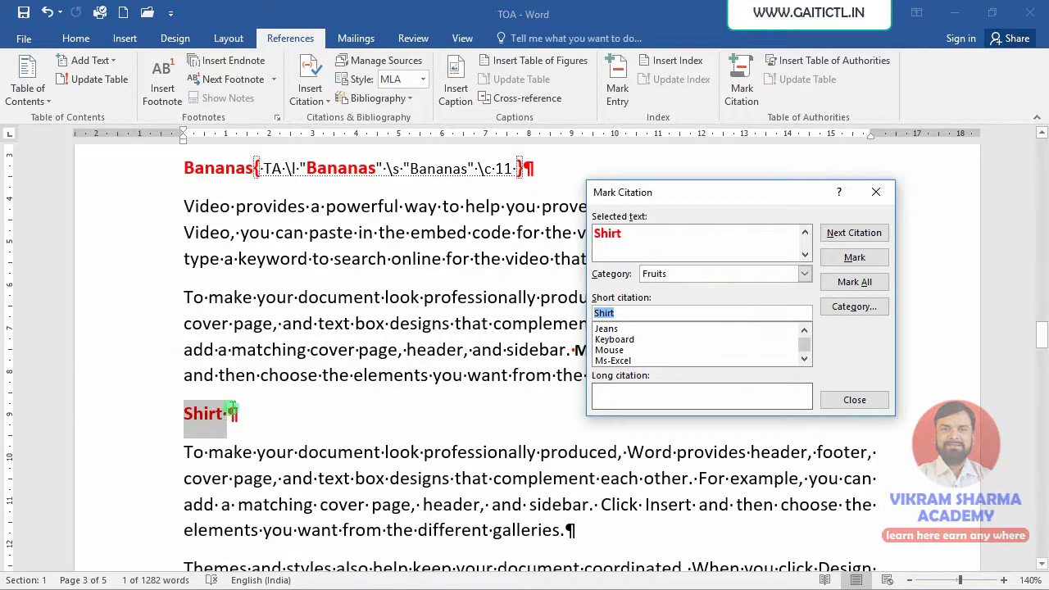
pyautogui.click(801, 275)
pyautogui.click(713, 348)
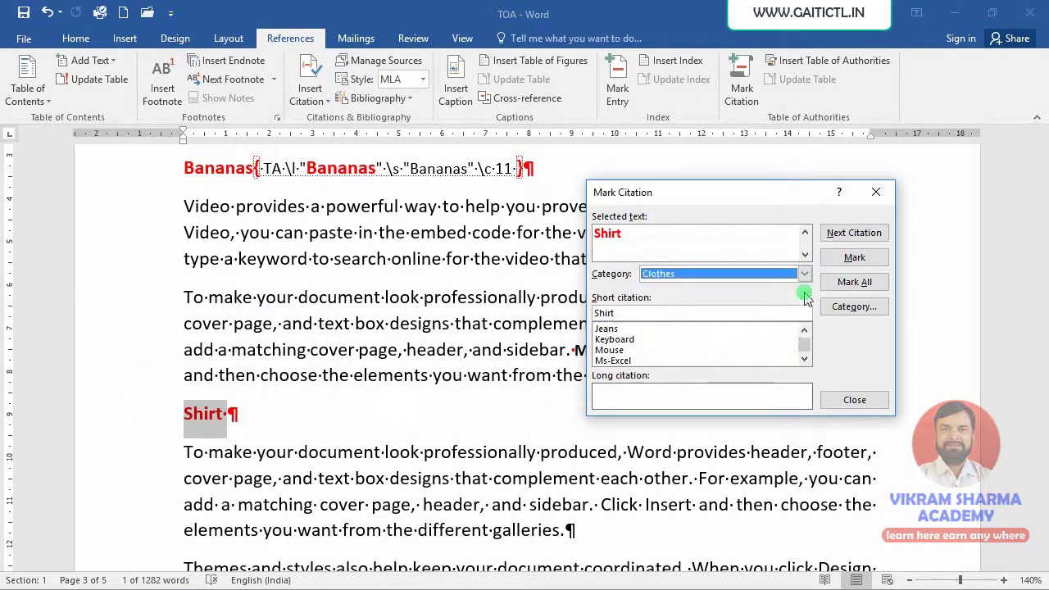
pyautogui.click(854, 257)
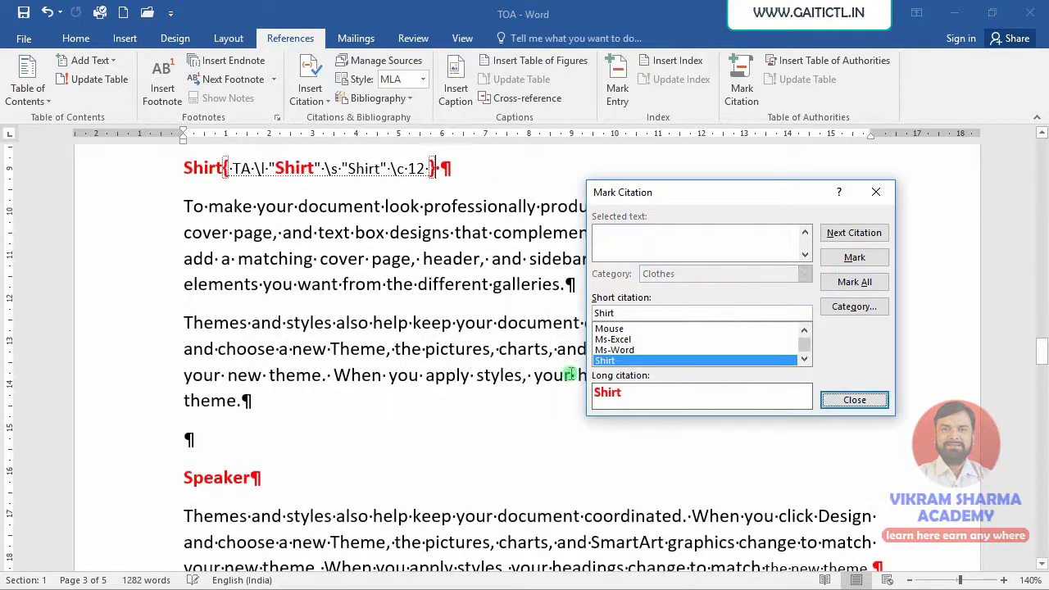
# Step: Mark the Speaker heading as a citation in the Hardware category
pyautogui.tripleClick(216, 479)
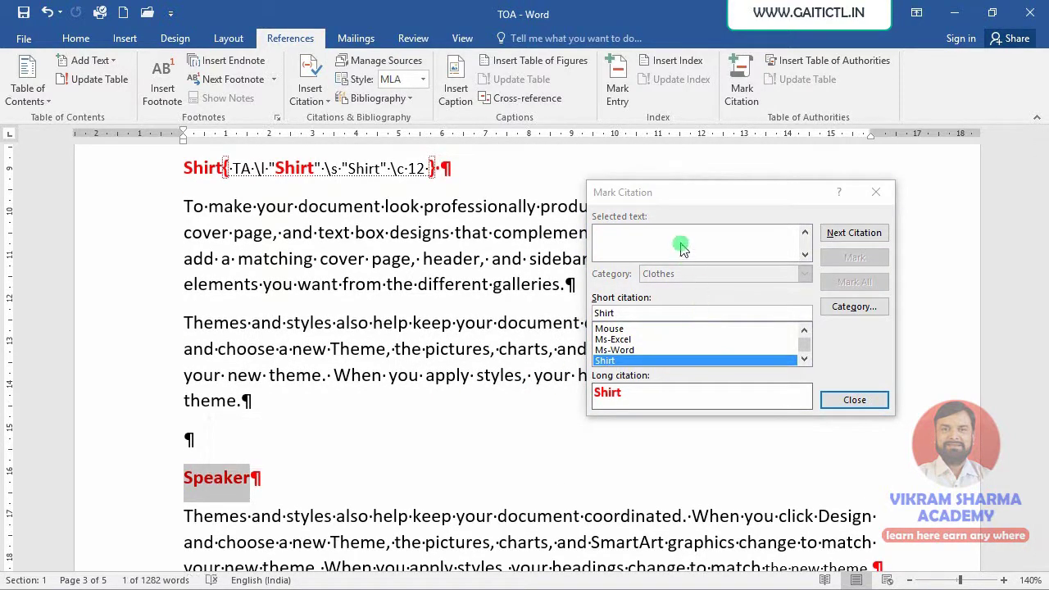
pyautogui.click(683, 270)
pyautogui.click(693, 275)
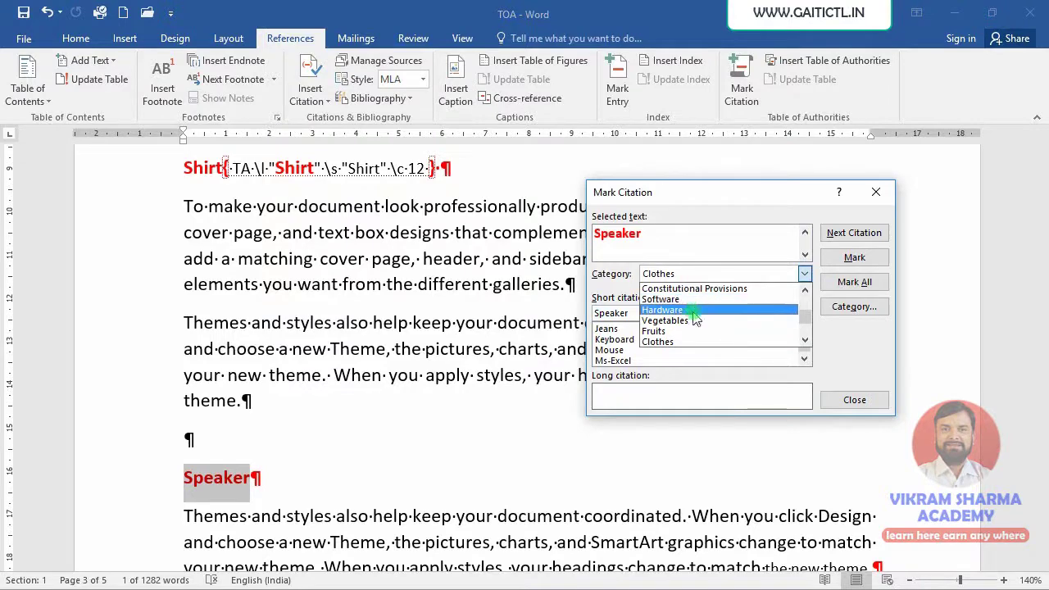
pyautogui.click(692, 309)
pyautogui.click(854, 257)
pyautogui.click(319, 449)
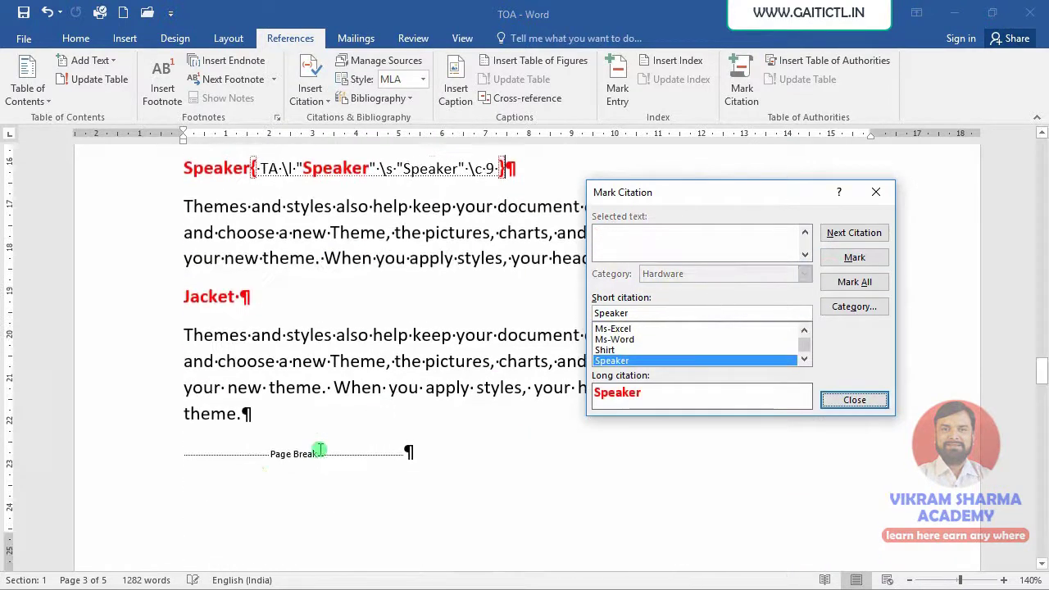
# Step: Mark the Jacket heading as a citation in the Clothes category
pyautogui.doubleClick(206, 296)
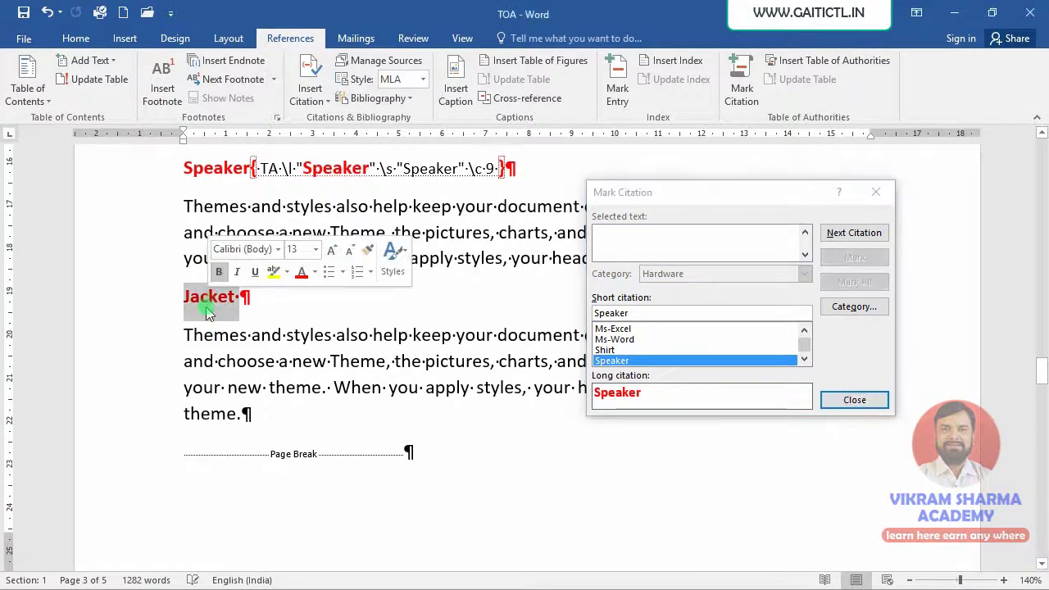
pyautogui.click(646, 253)
pyautogui.click(693, 274)
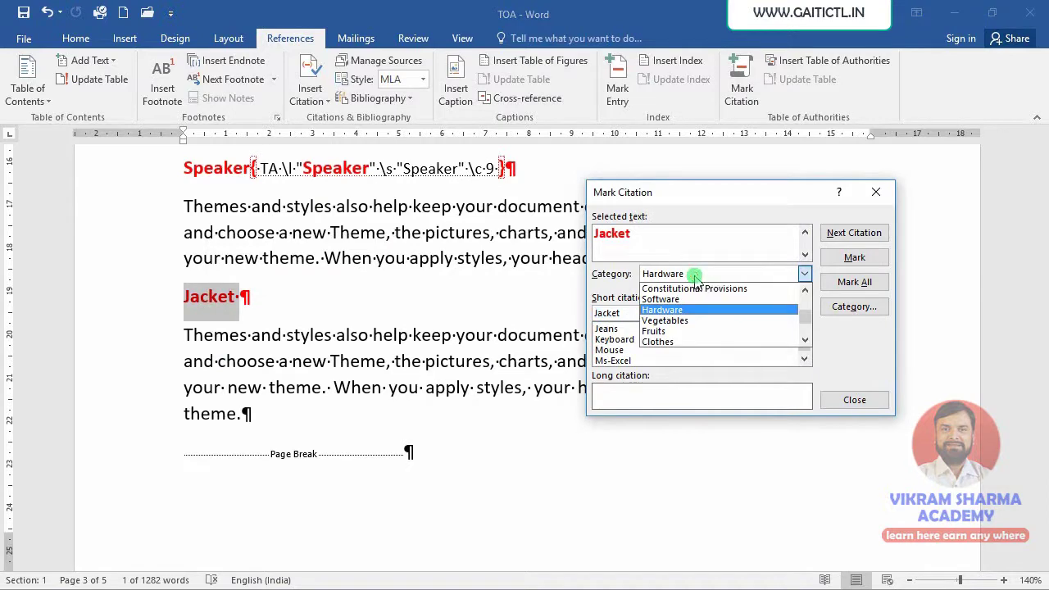
pyautogui.click(693, 341)
pyautogui.click(855, 258)
# Step: Mark the PowerPoint heading on page 4 as a citation in the Software category
pyautogui.scroll(-8, 257, 417)
pyautogui.click(265, 472)
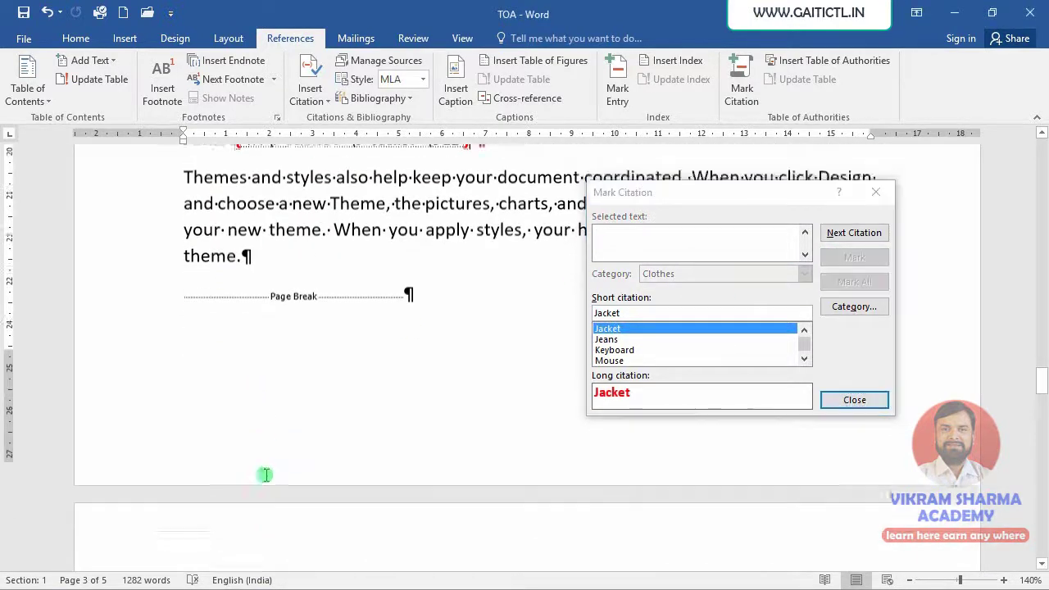
pyautogui.doubleClick(227, 279)
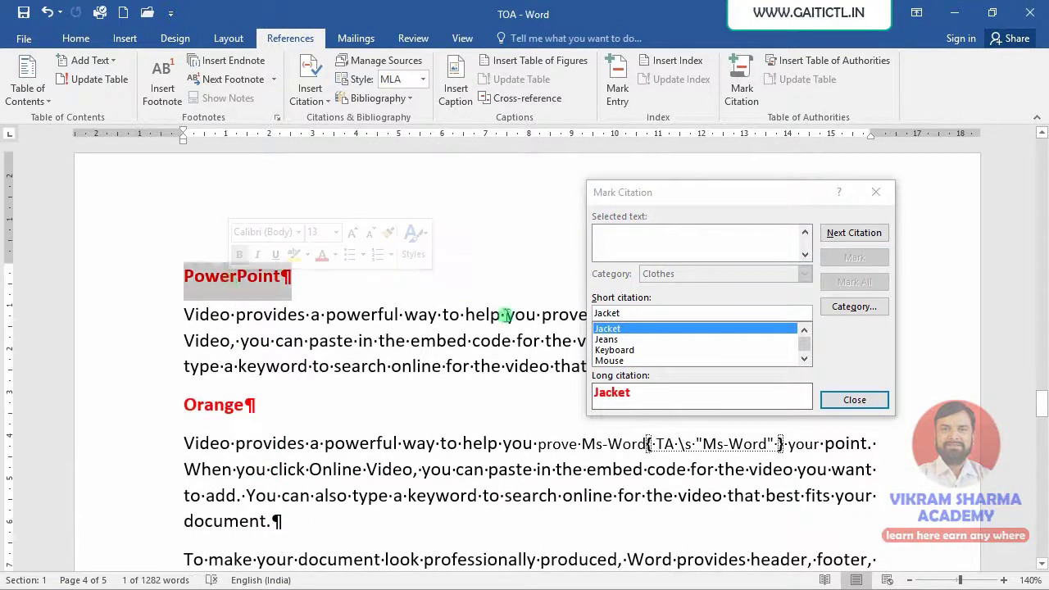
pyautogui.click(623, 263)
pyautogui.click(693, 274)
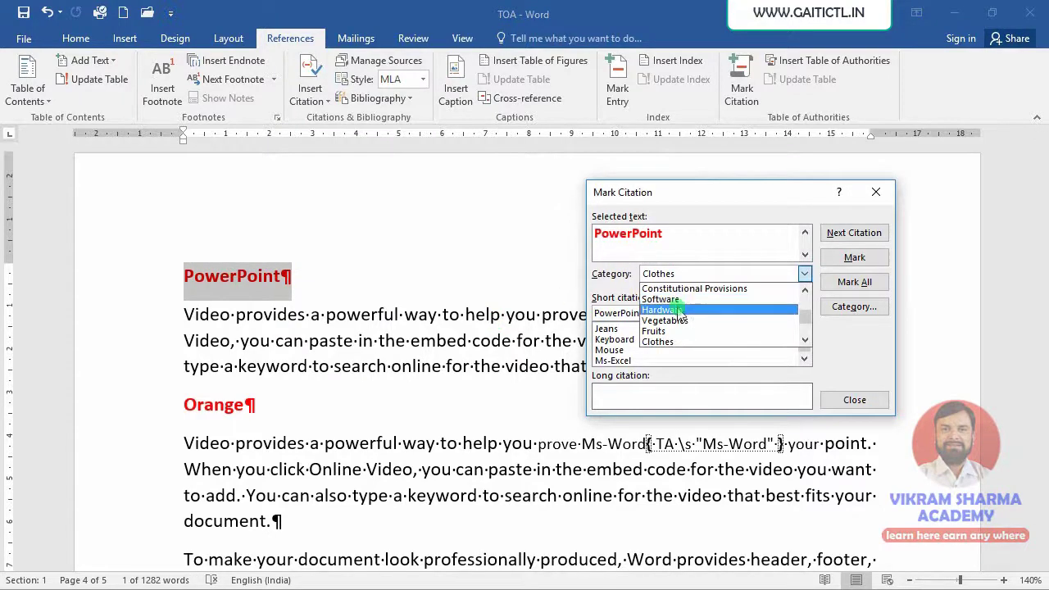
pyautogui.click(673, 300)
pyautogui.click(854, 257)
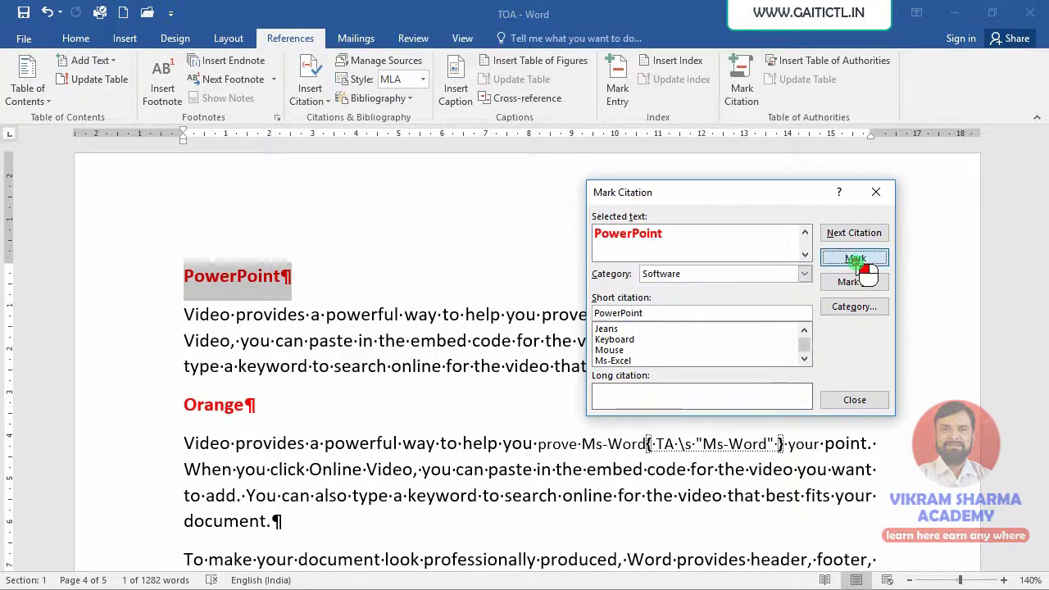
# Step: Mark the Orange heading as a citation in the Fruits category
pyautogui.doubleClick(207, 300)
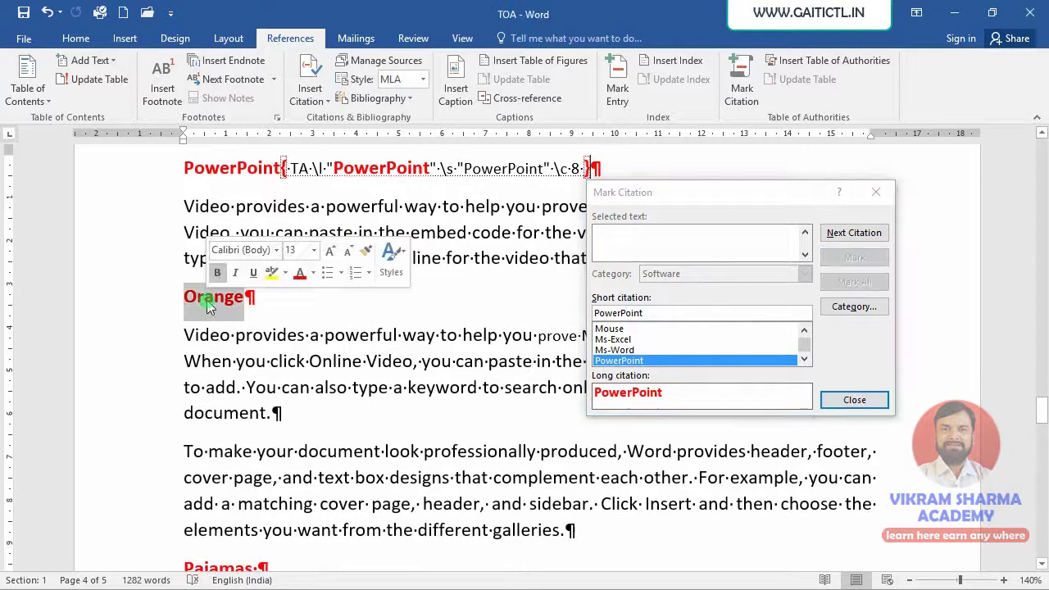
pyautogui.click(673, 244)
pyautogui.click(722, 279)
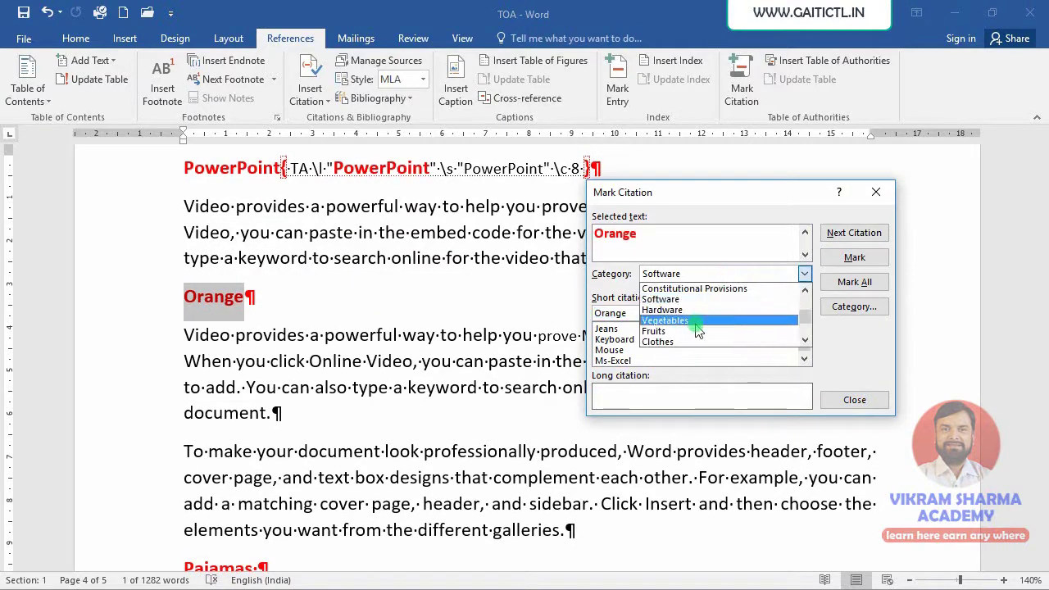
pyautogui.click(695, 332)
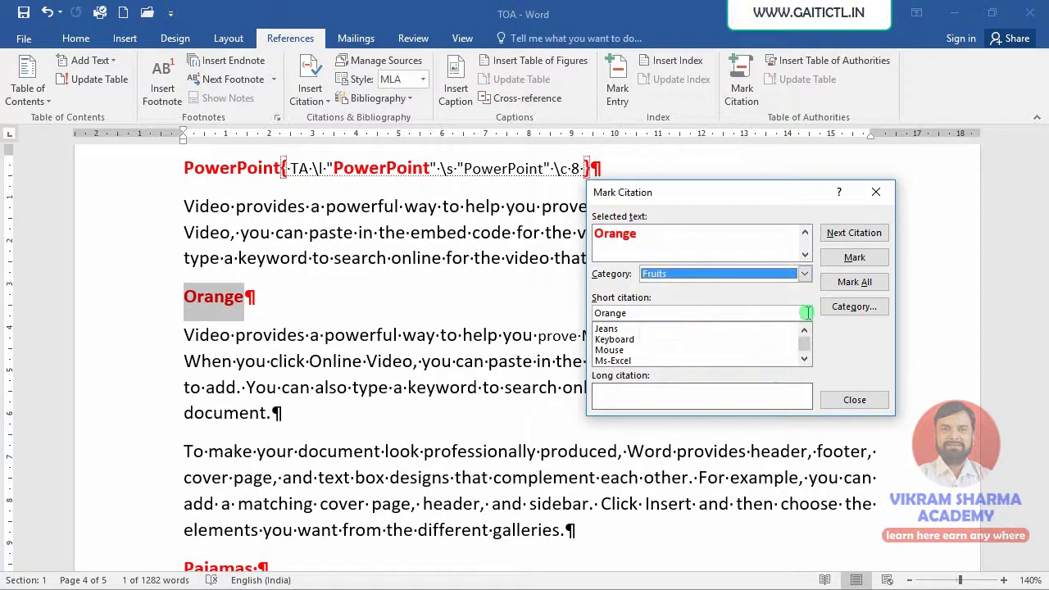
pyautogui.click(853, 257)
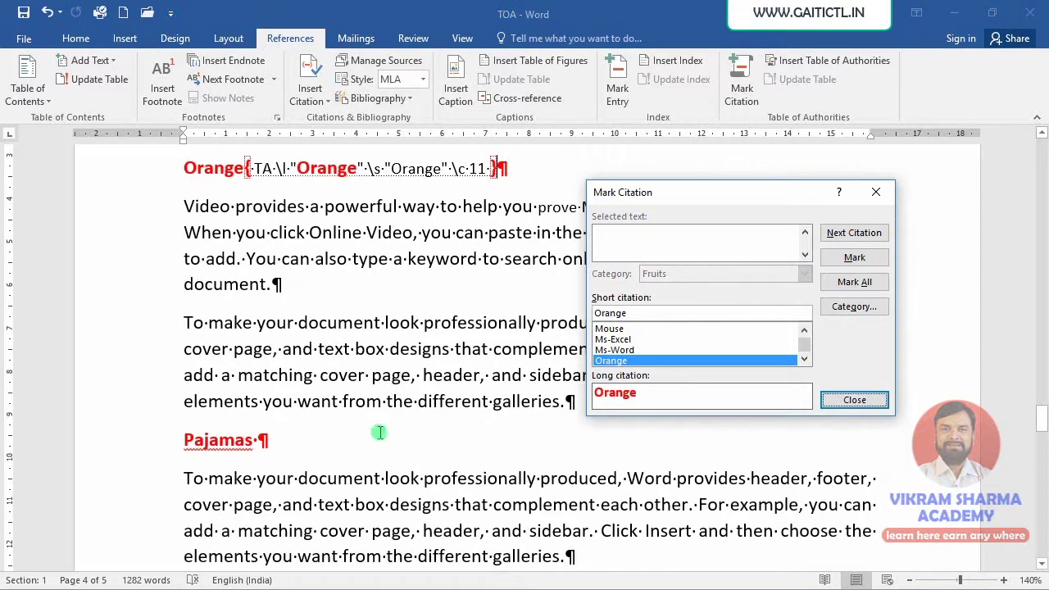
# Step: Add a new paragraph reading "Mouse" after the first paragraph under the Orange heading
pyautogui.click(330, 295)
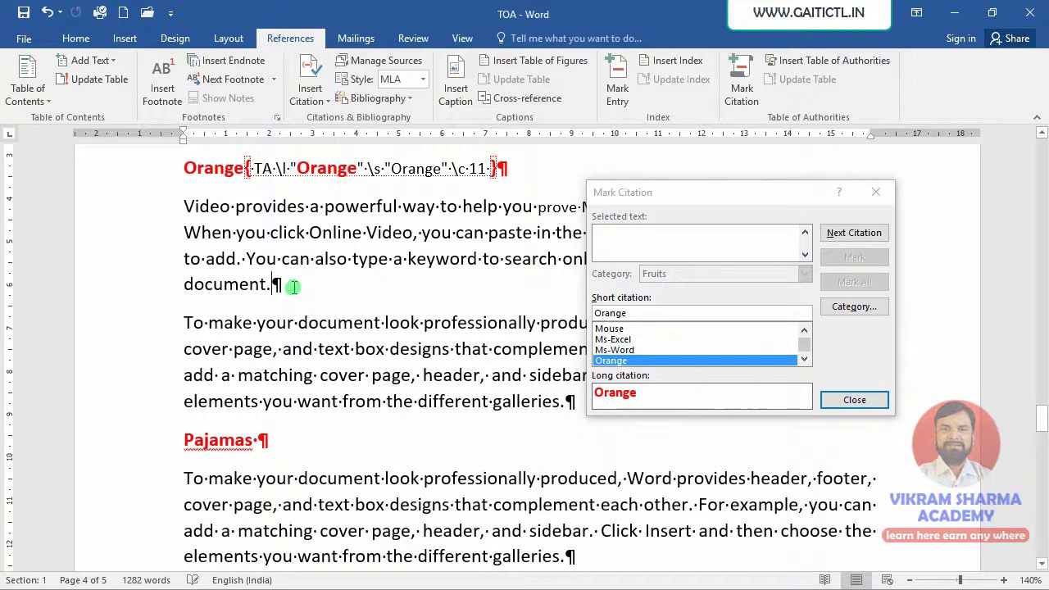
pyautogui.press('Return')
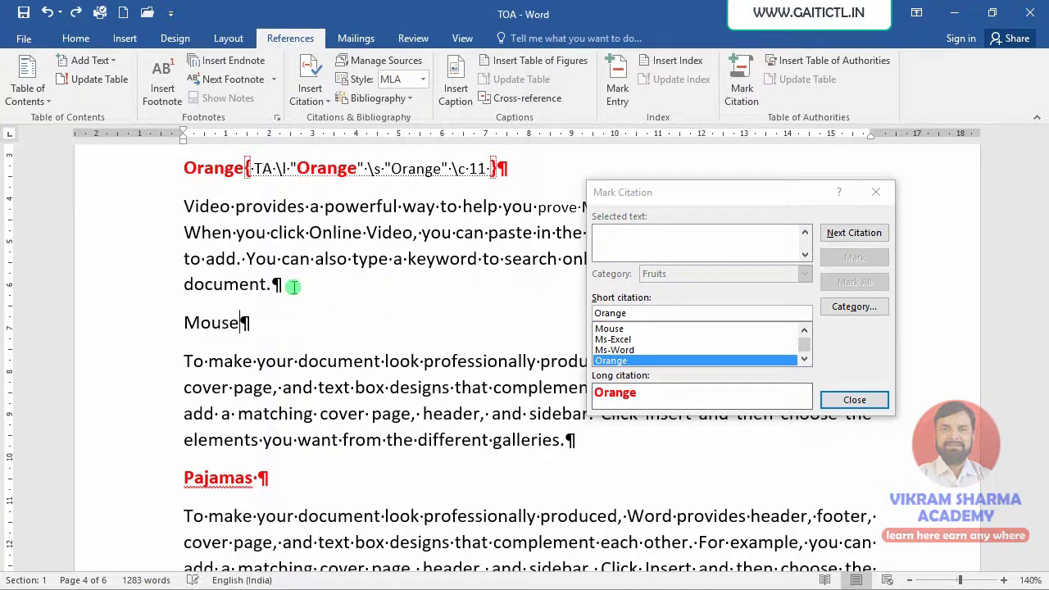
pyautogui.doubleClick(205, 323)
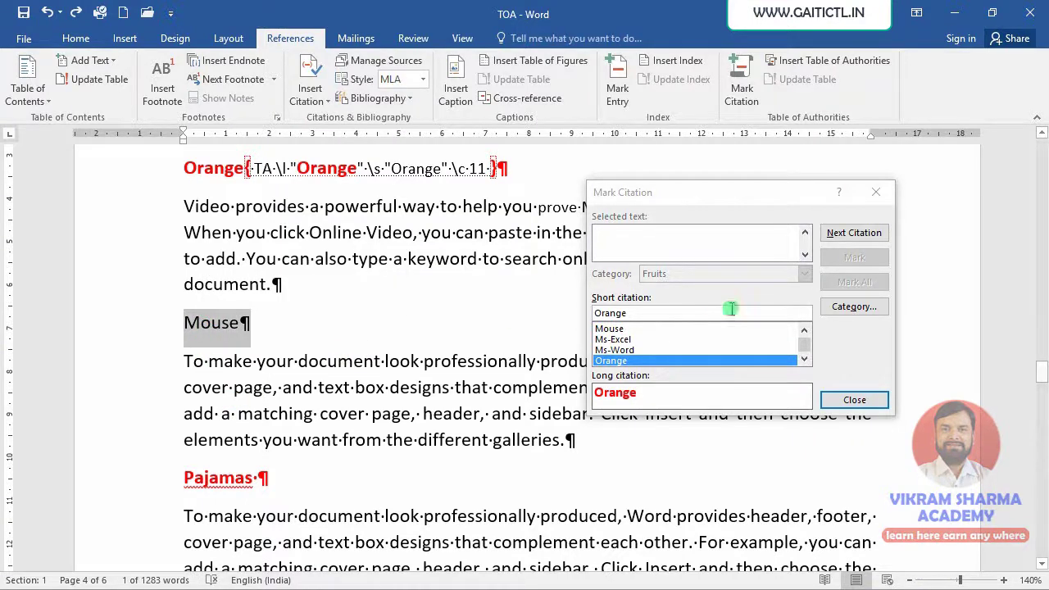
pyautogui.click(234, 325)
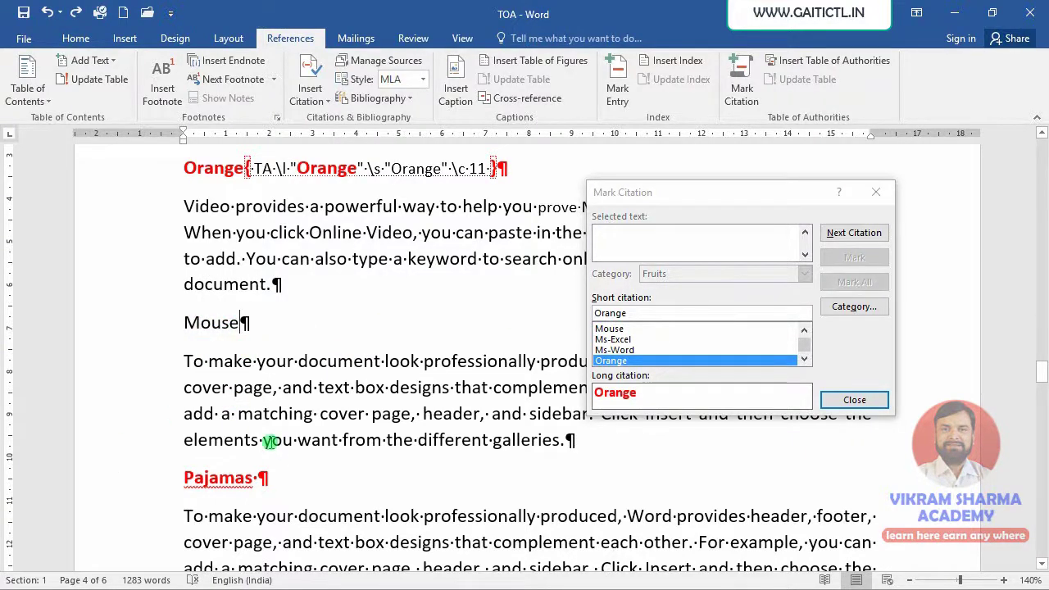
# Step: Mark the Pajamas heading as a citation in the Clothes category
pyautogui.scroll(-1, 270, 441)
pyautogui.doubleClick(225, 371)
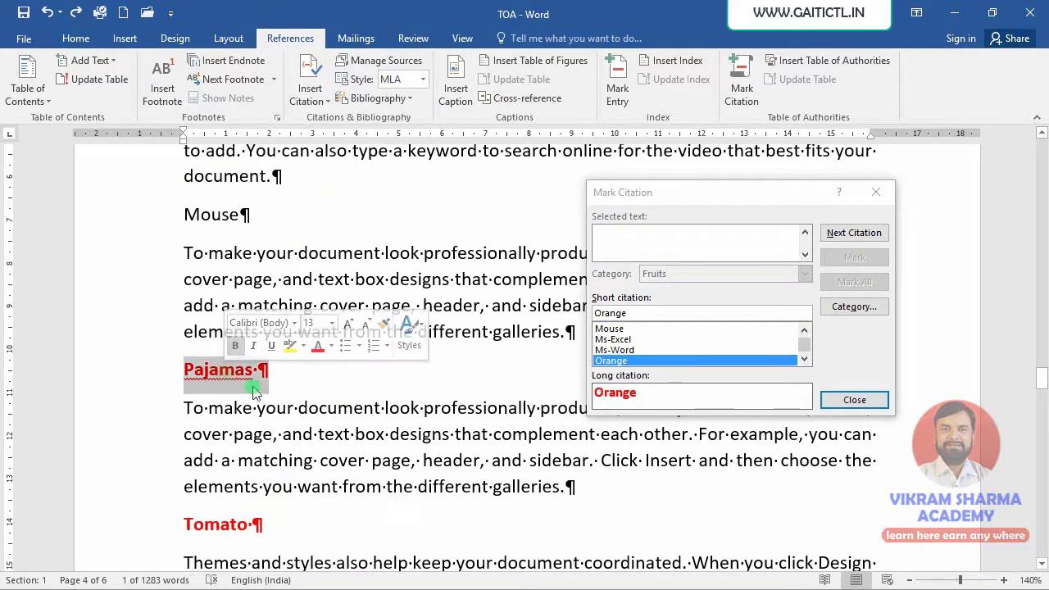
pyautogui.click(671, 252)
pyautogui.click(694, 273)
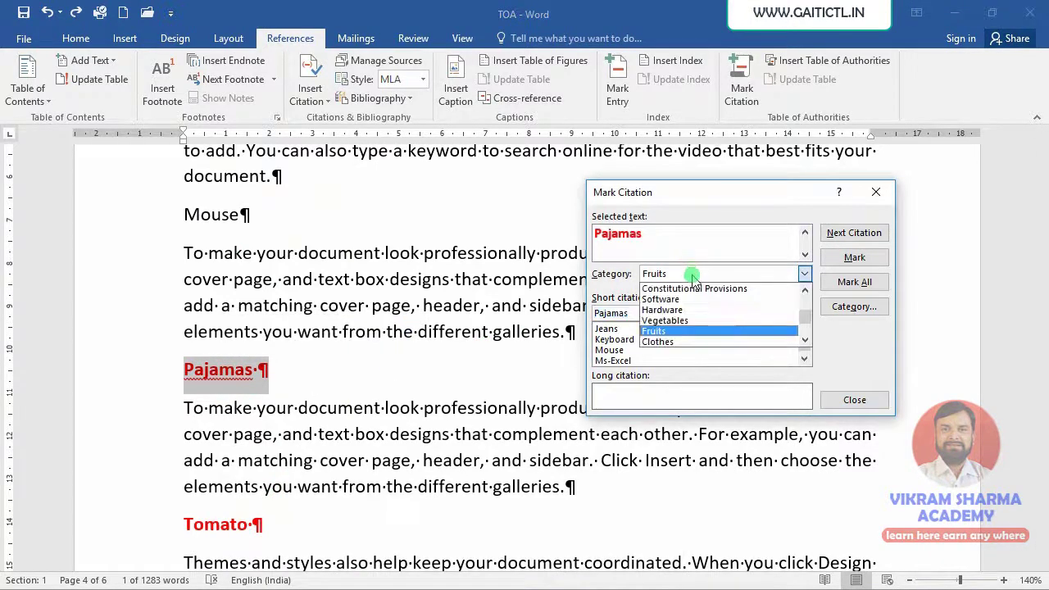
pyautogui.click(680, 342)
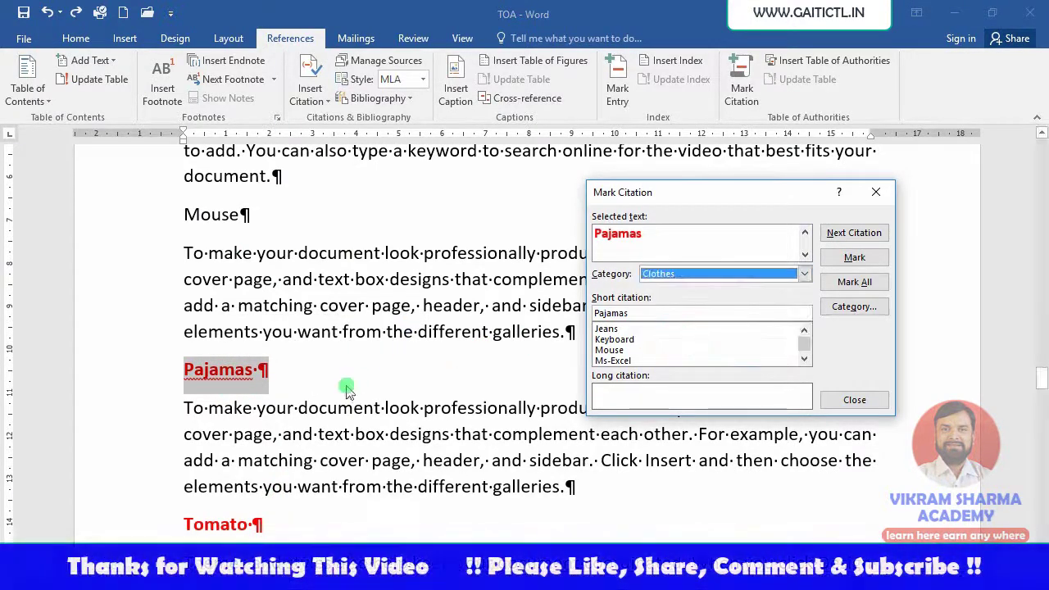
pyautogui.click(854, 257)
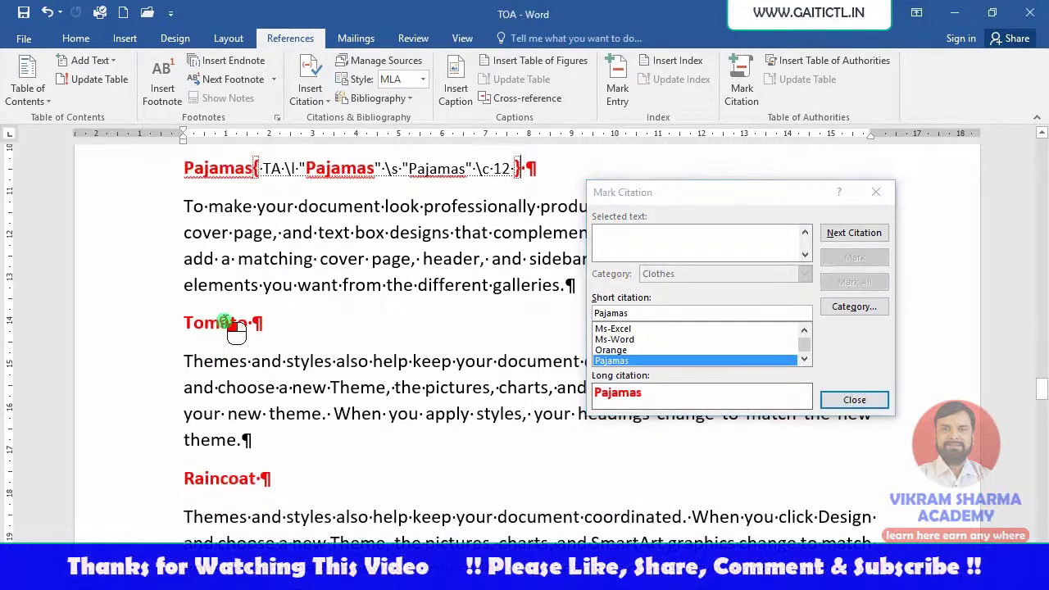
# Step: Mark the Tomato heading as a citation in the Fruits category
pyautogui.doubleClick(223, 323)
pyautogui.click(709, 256)
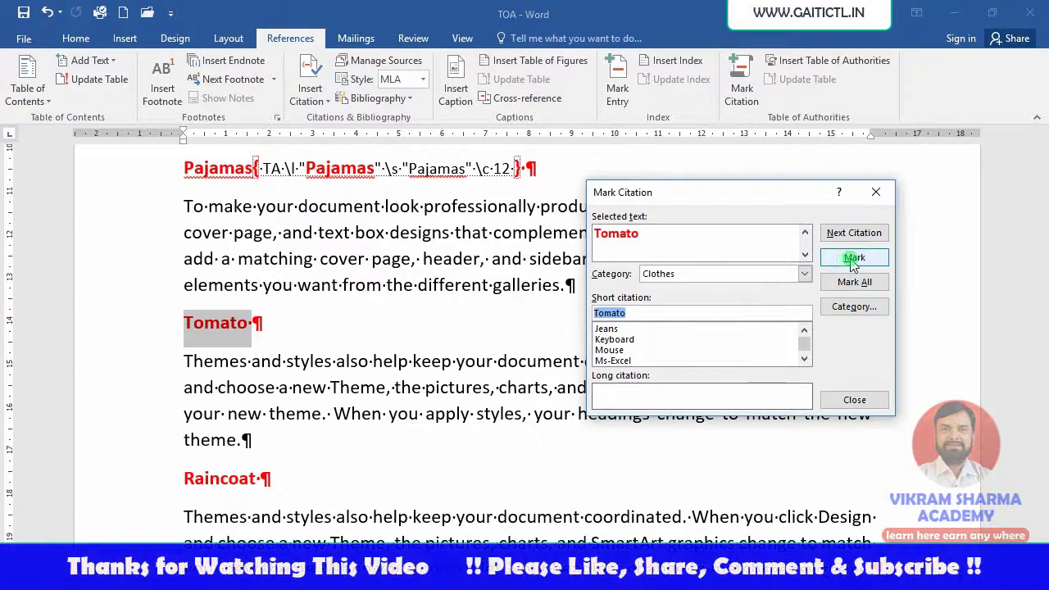
pyautogui.click(756, 273)
pyautogui.click(653, 331)
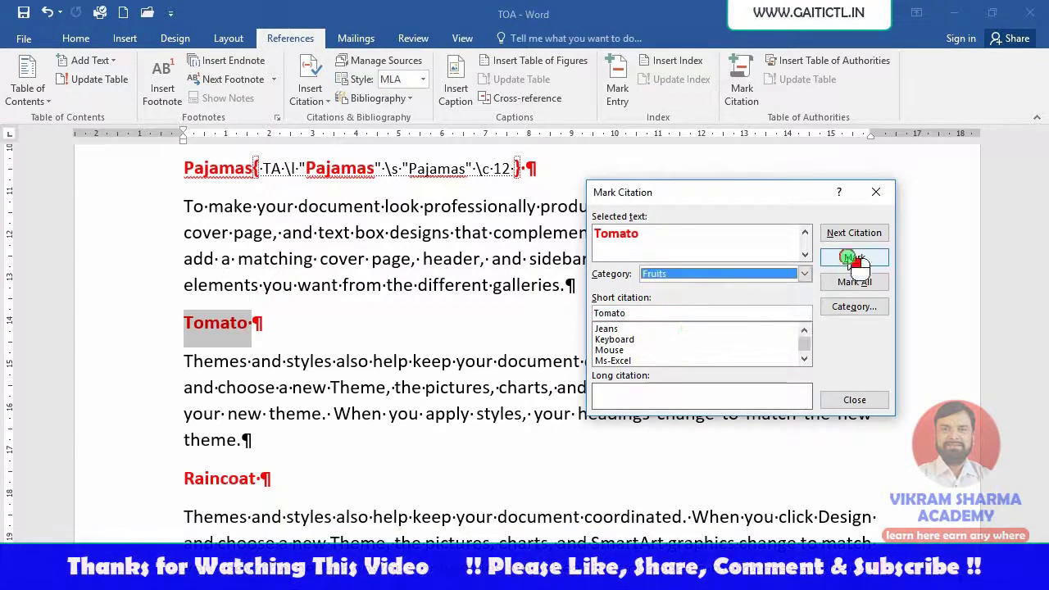
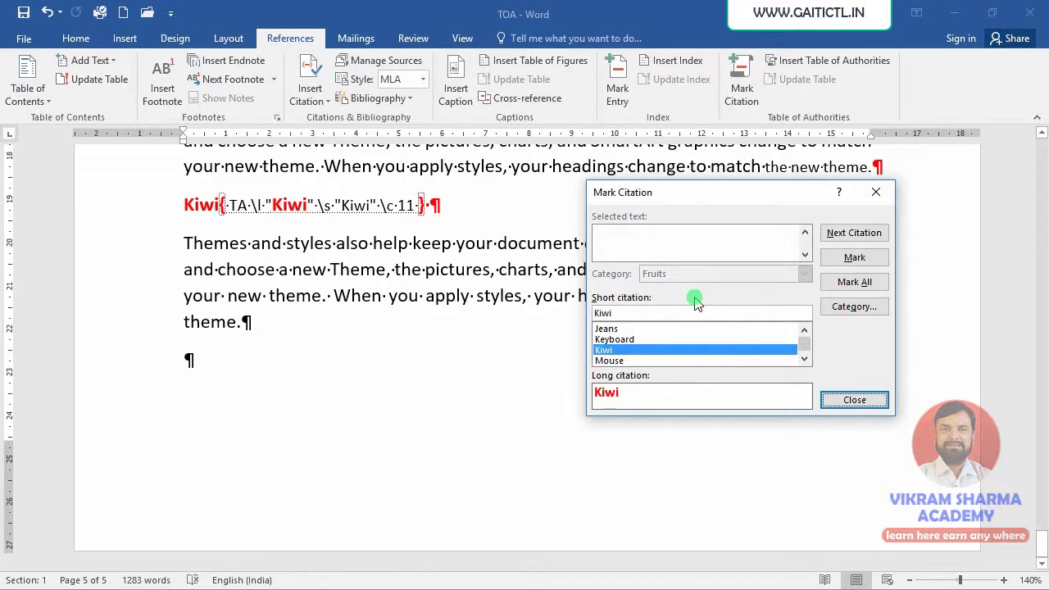
# Step: Close the Mark Citation dialog and hide the document's formatting marks and citation field codes
pyautogui.click(854, 400)
pyautogui.scroll(3, 659, 373)
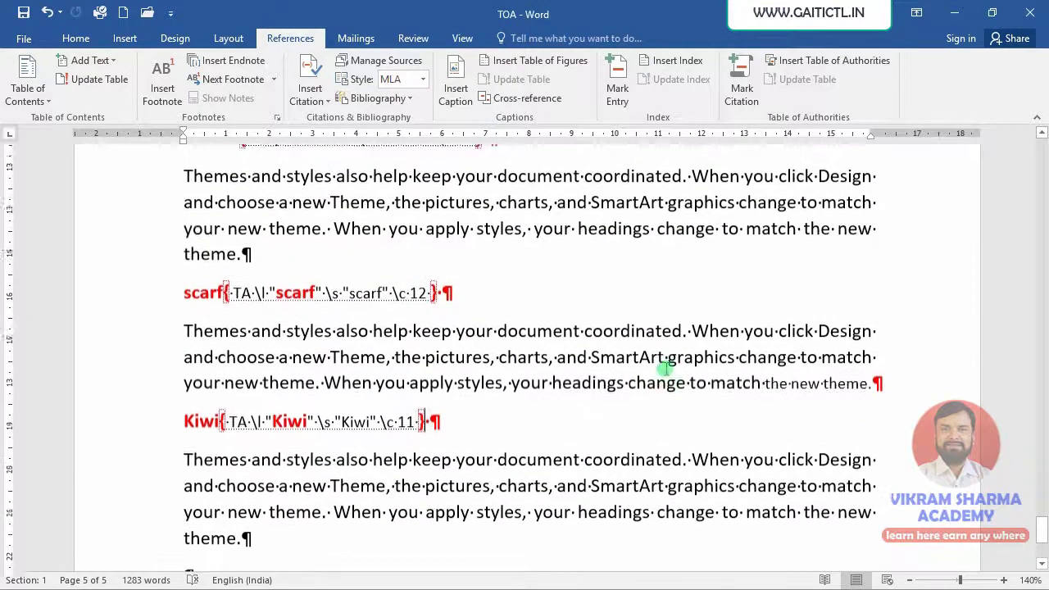
pyautogui.scroll(3, 667, 369)
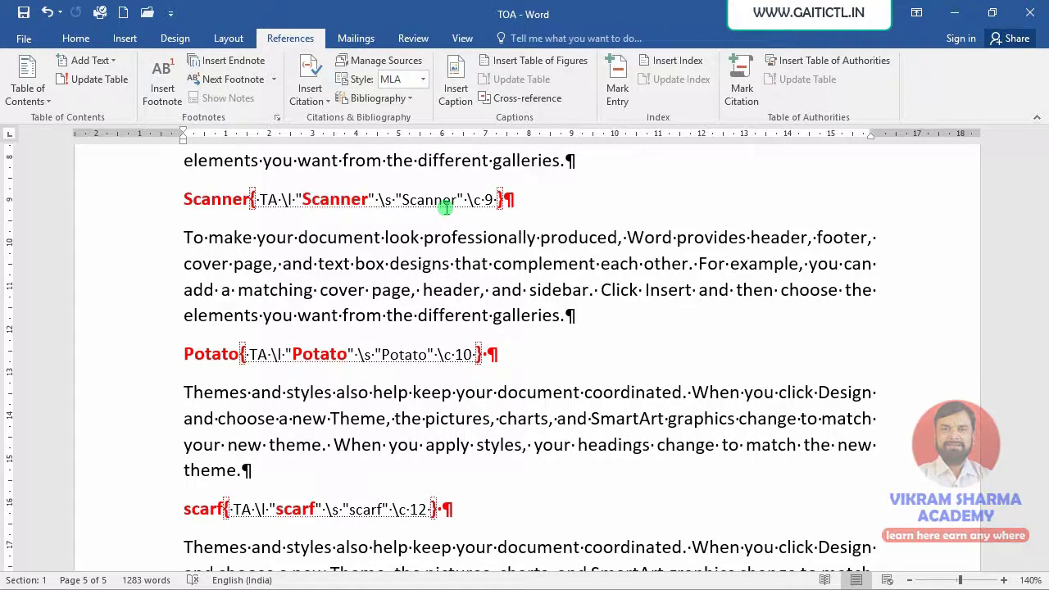
pyautogui.hotkey('ctrl', 'shift', '8')
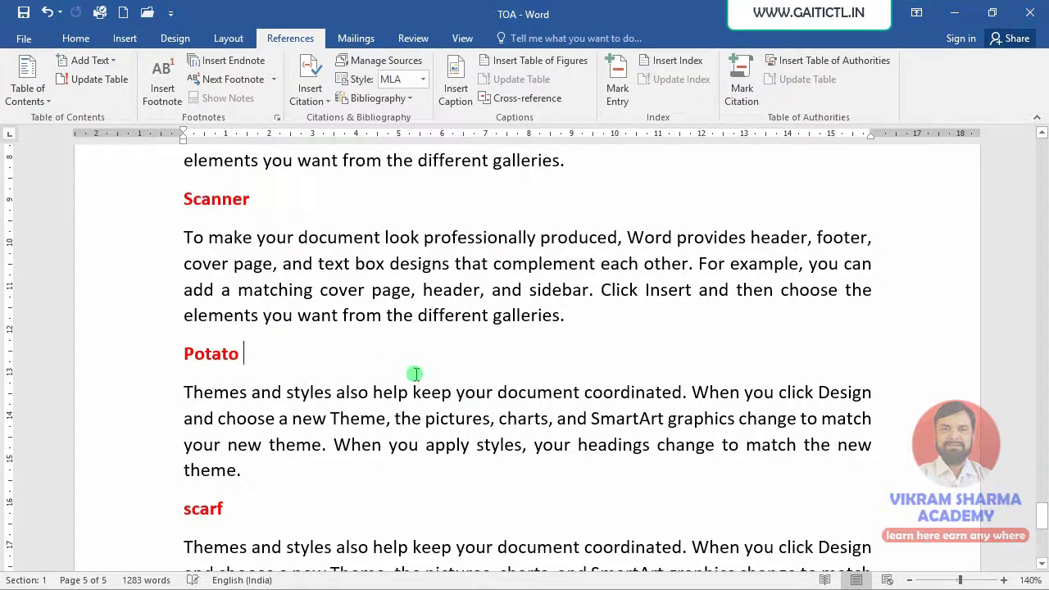
# Step: Delete the line "Software | Hardware | Fruits | Vegetables | Clothes" from page 1
pyautogui.scroll(6, 415, 374)
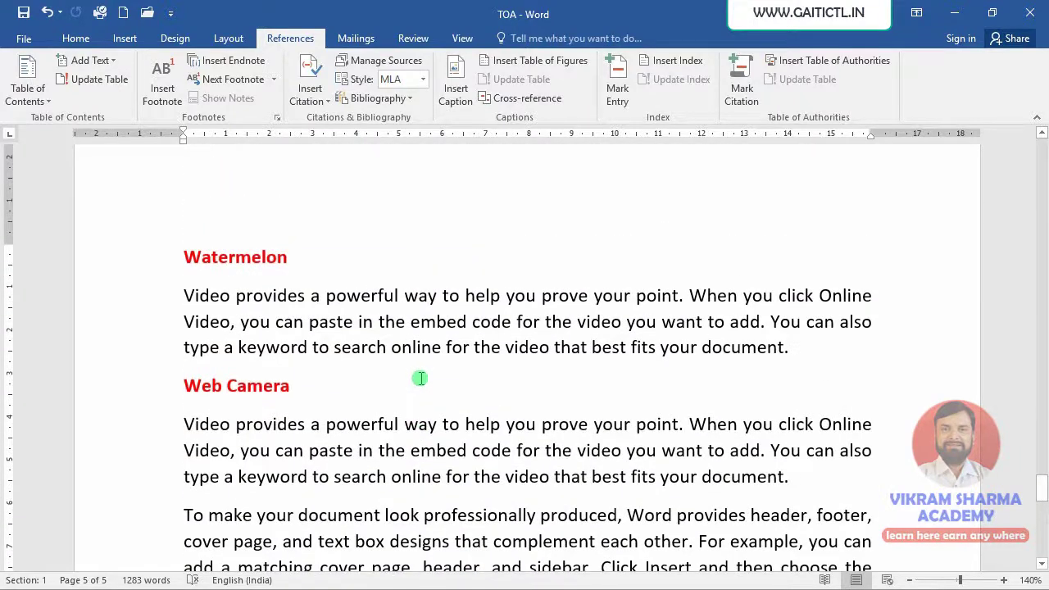
pyautogui.scroll(3, 420, 377)
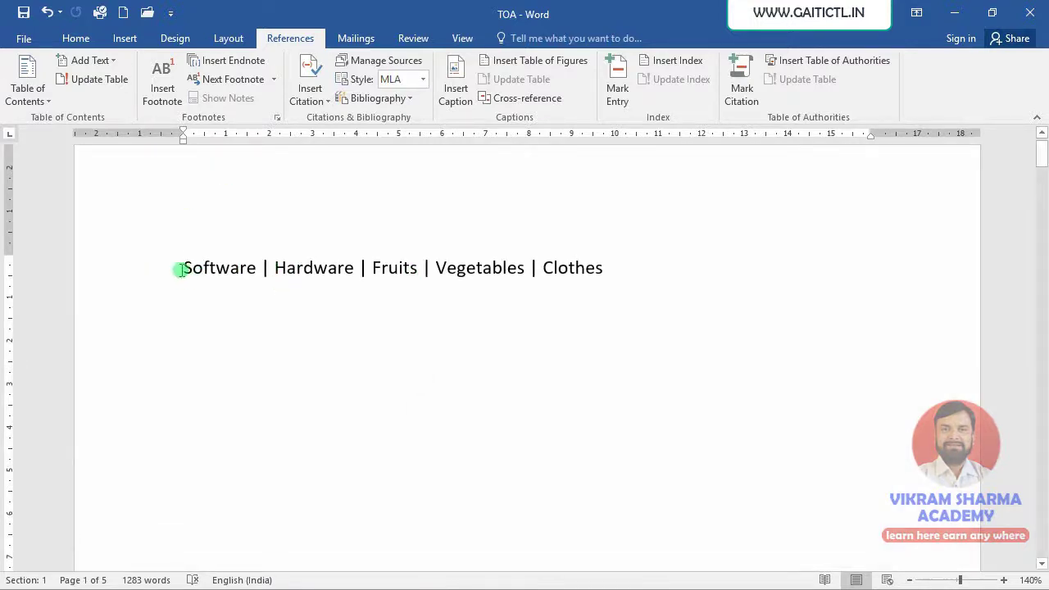
pyautogui.moveTo(184, 269); pyautogui.dragTo(613, 274)
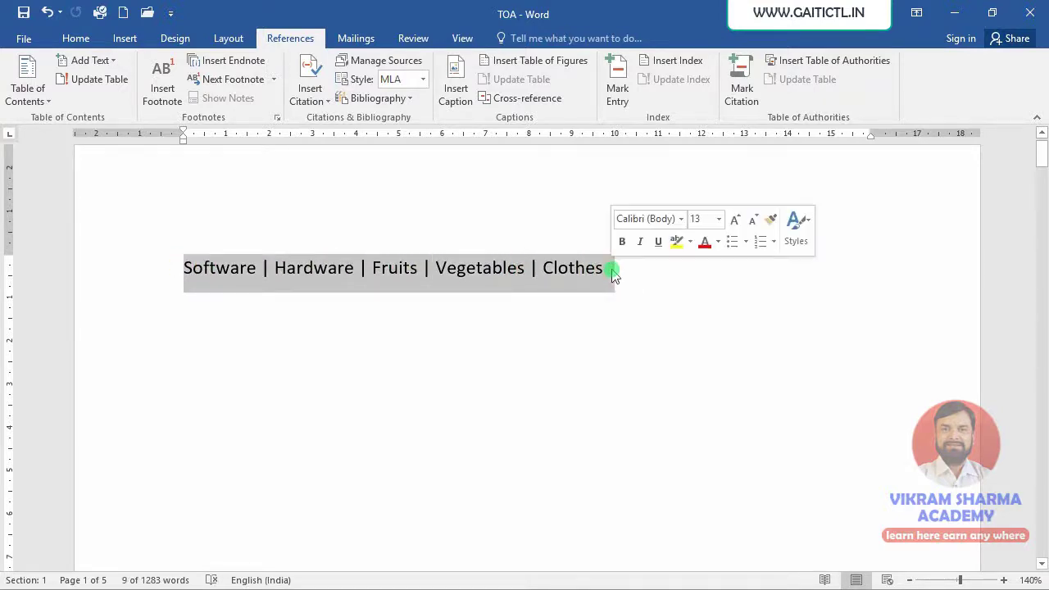
pyautogui.press('Delete')
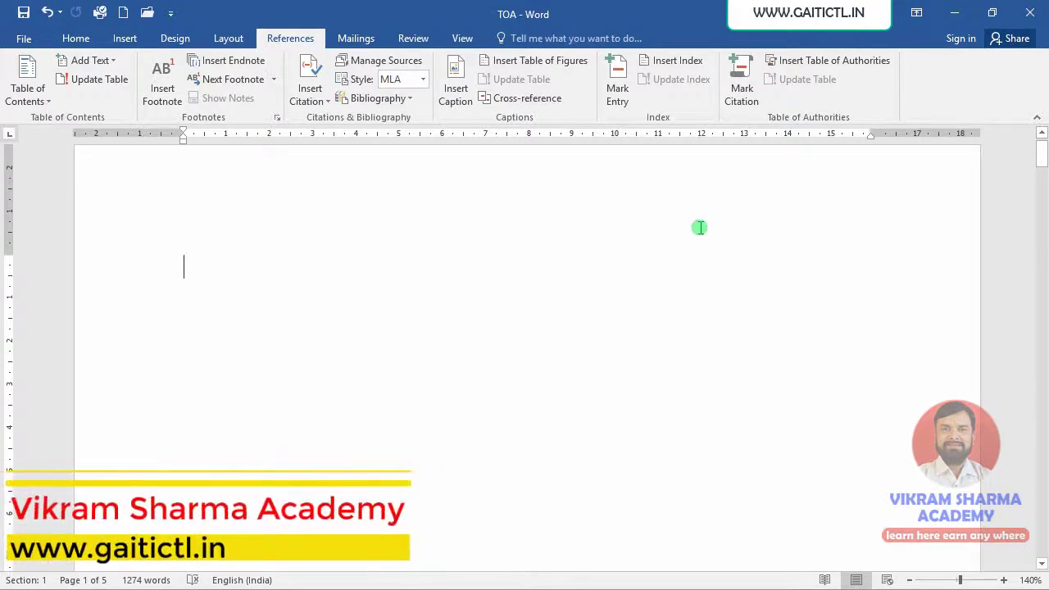
# Step: Insert a table of authorities for all categories on page 1 using the Classic format
pyautogui.click(827, 69)
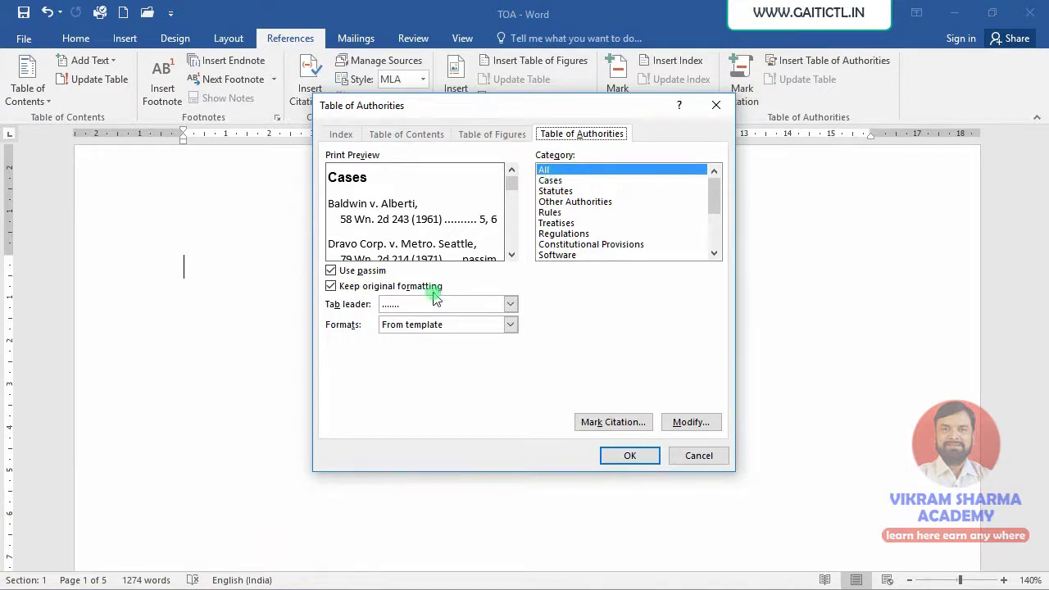
pyautogui.click(484, 328)
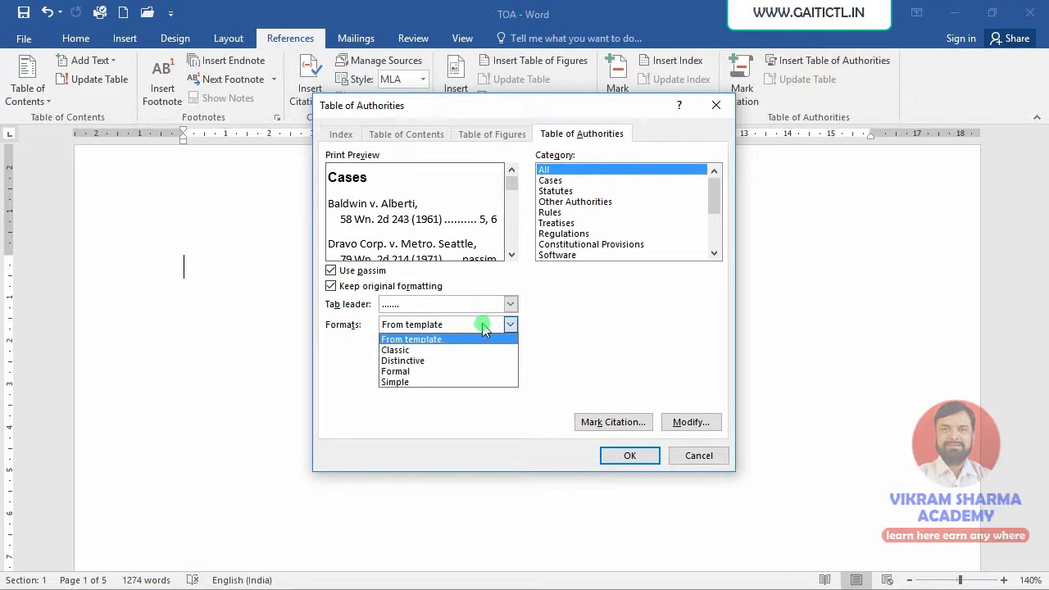
pyautogui.click(396, 351)
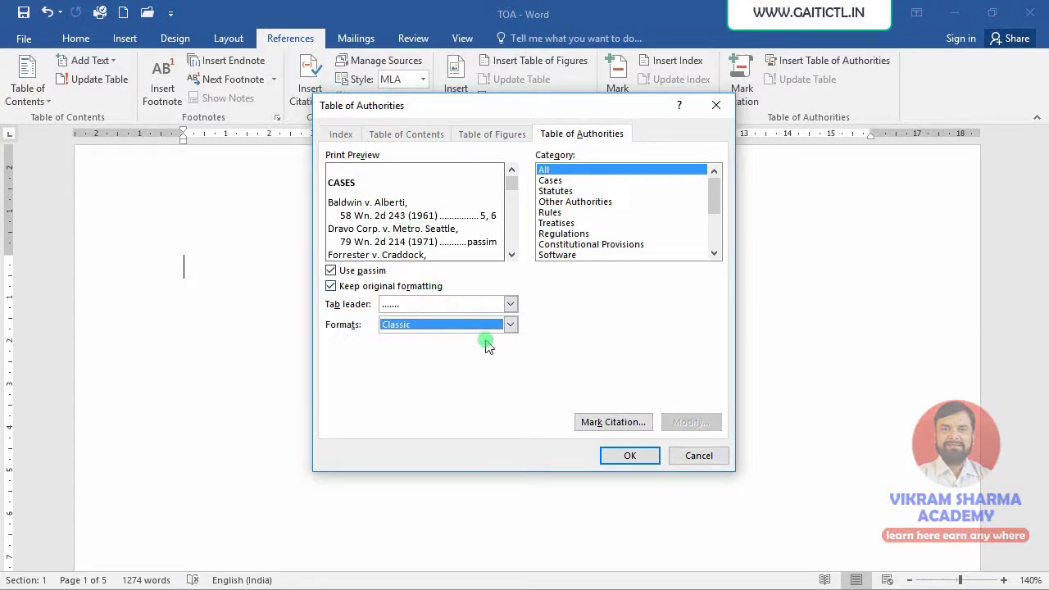
pyautogui.click(629, 456)
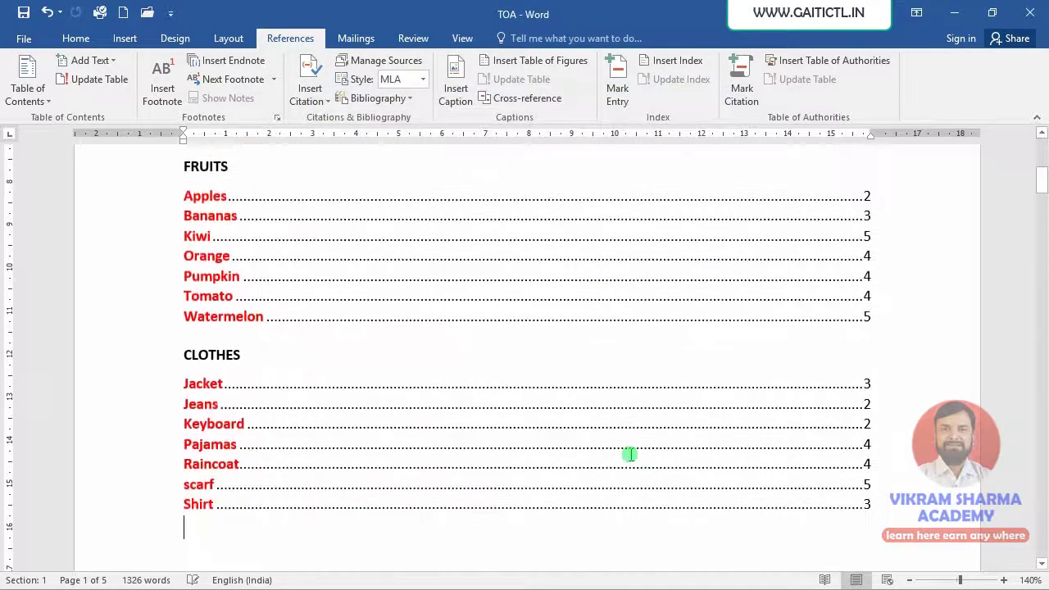
# Step: Review the inserted table of authorities, checking the entries and page numbers under each category from Software to Clothes
pyautogui.scroll(3, 663, 466)
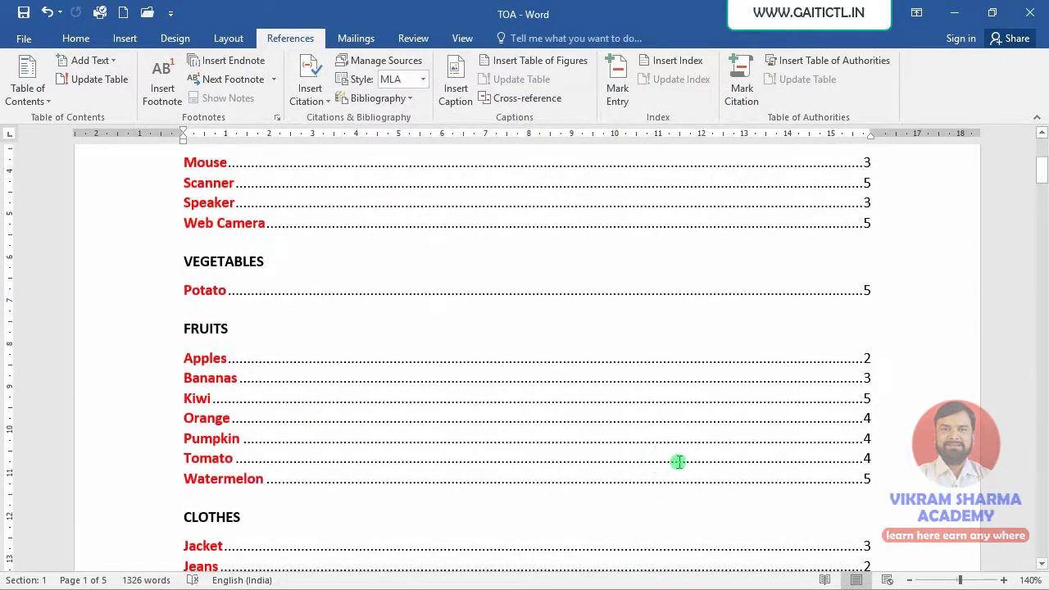
pyautogui.scroll(2, 680, 460)
pyautogui.scroll(2, 680, 459)
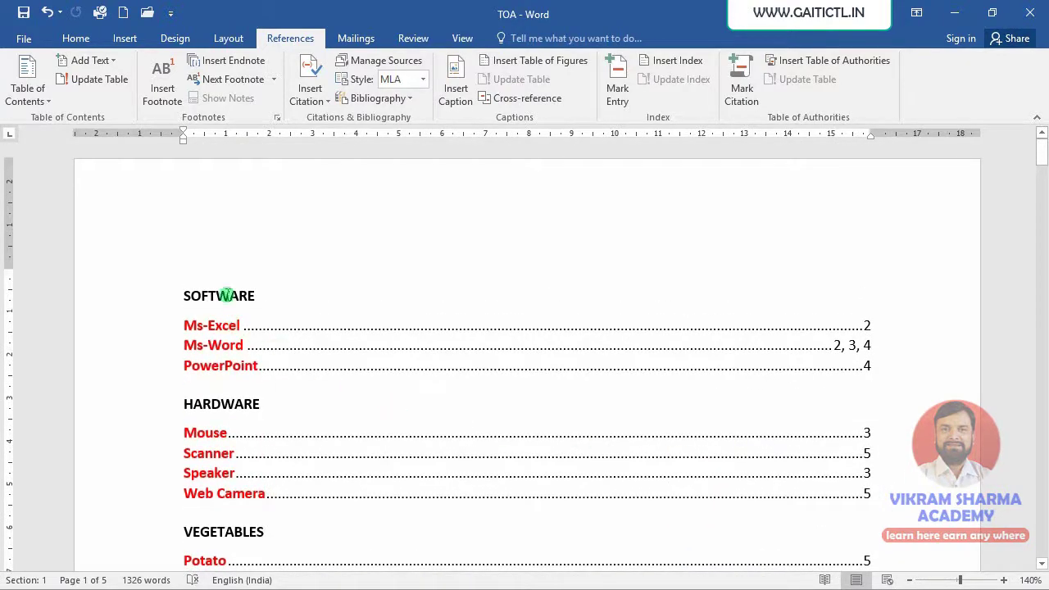
pyautogui.click(231, 345)
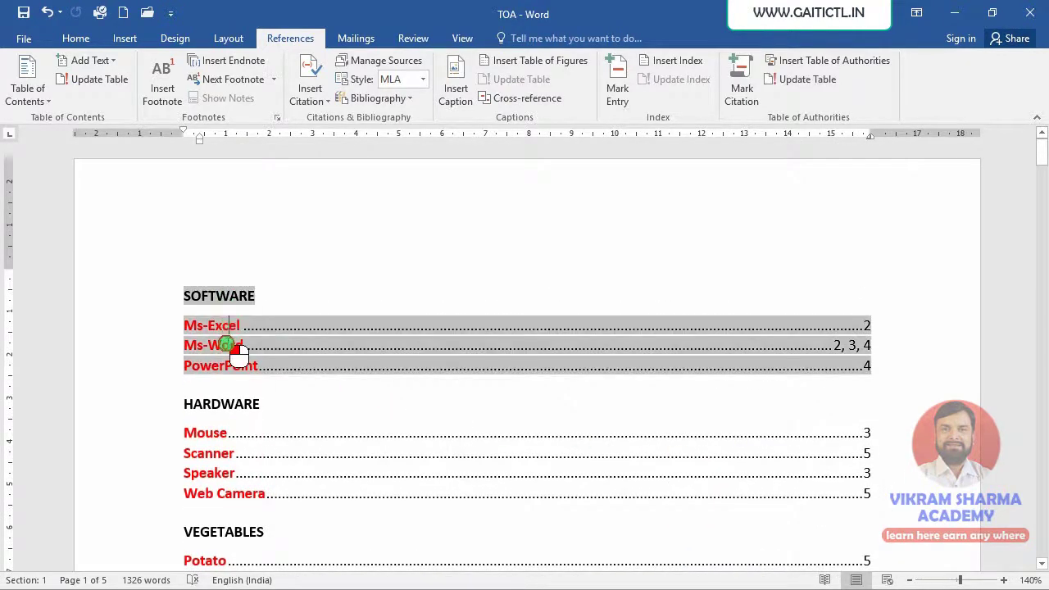
pyautogui.click(224, 366)
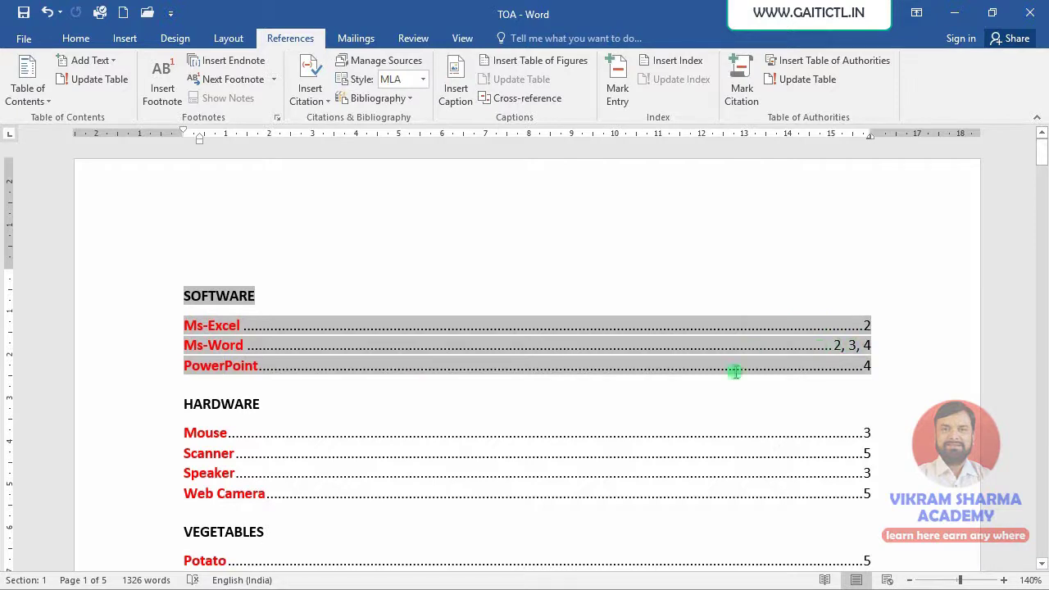
pyautogui.scroll(-3, 775, 414)
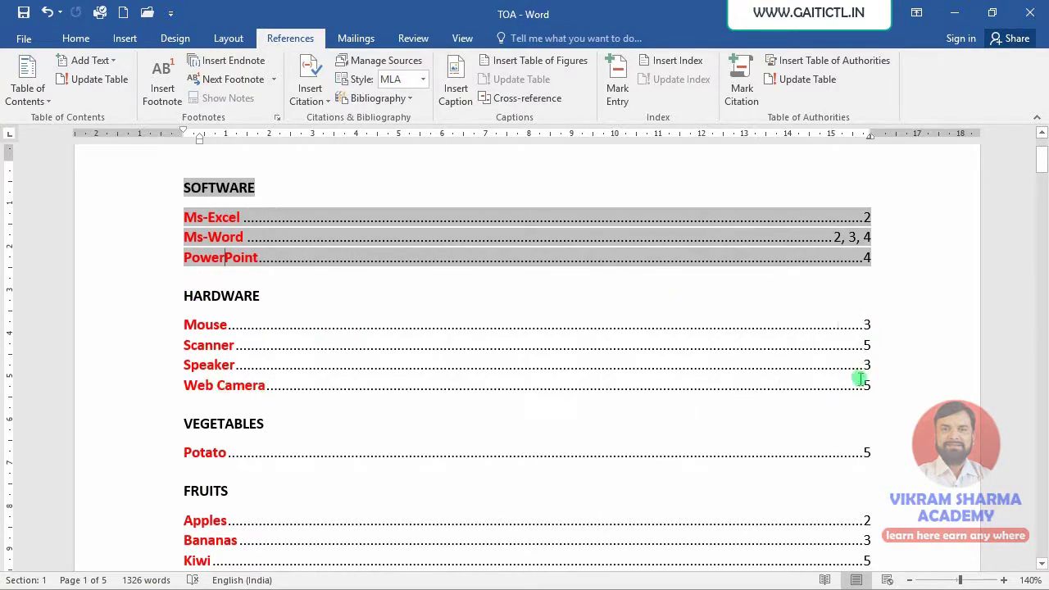
pyautogui.scroll(-1, 741, 445)
pyautogui.scroll(-1, 740, 445)
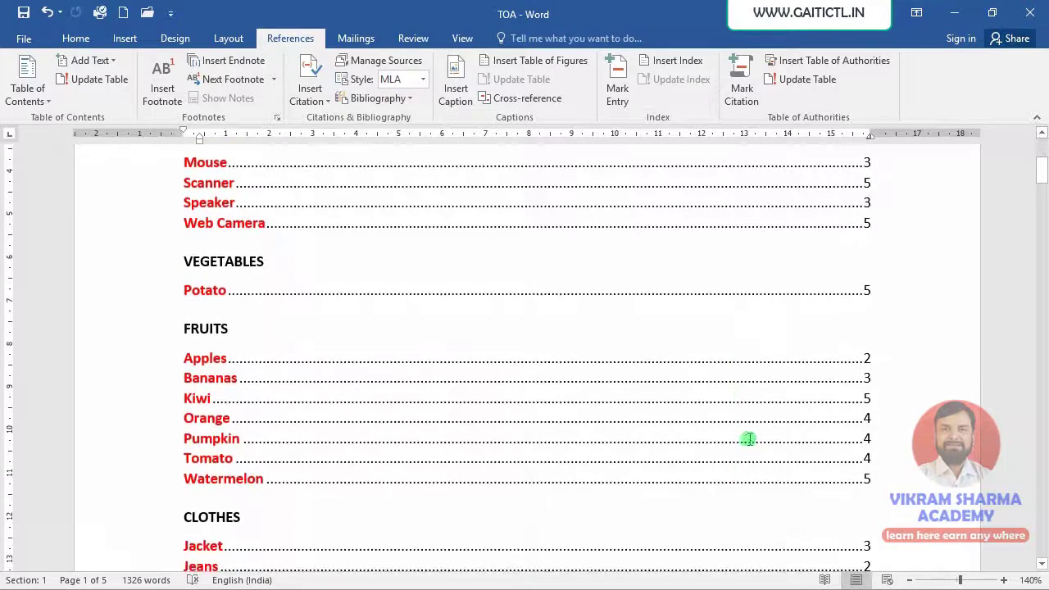
pyautogui.scroll(-1, 318, 328)
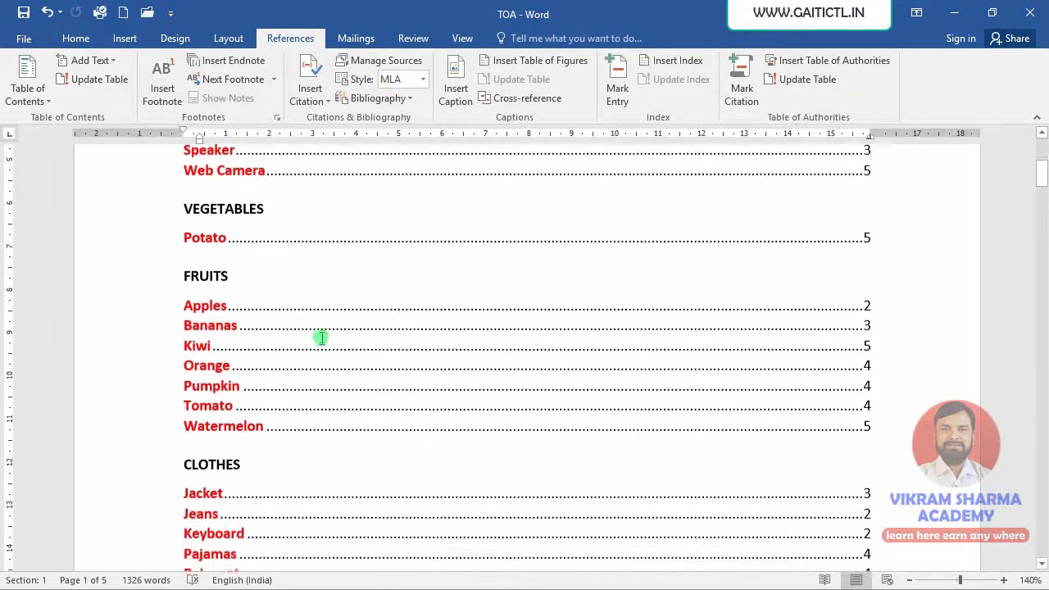
pyautogui.scroll(-2, 338, 348)
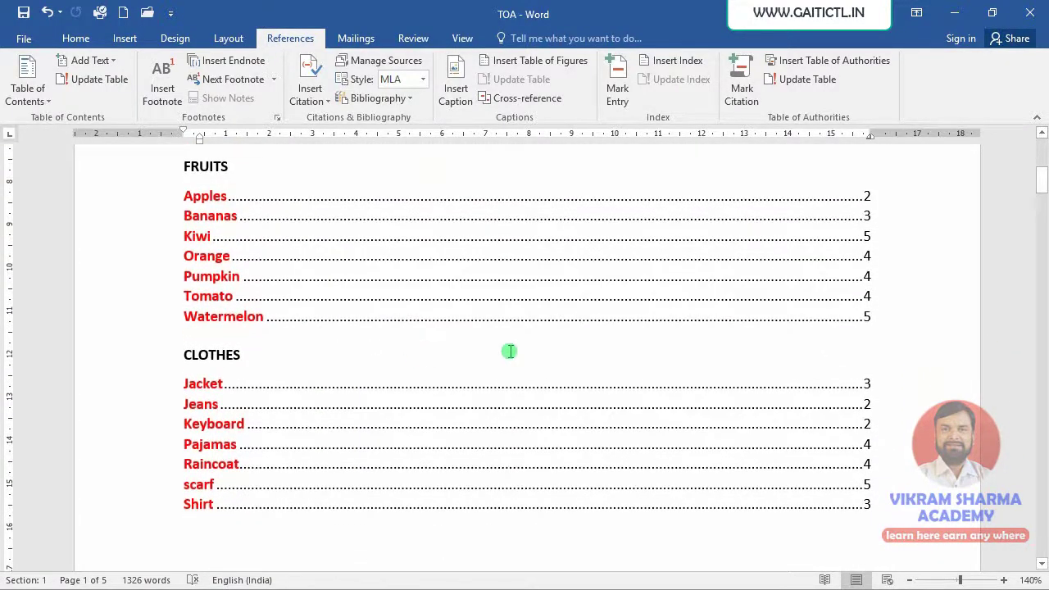
pyautogui.scroll(-1, 590, 394)
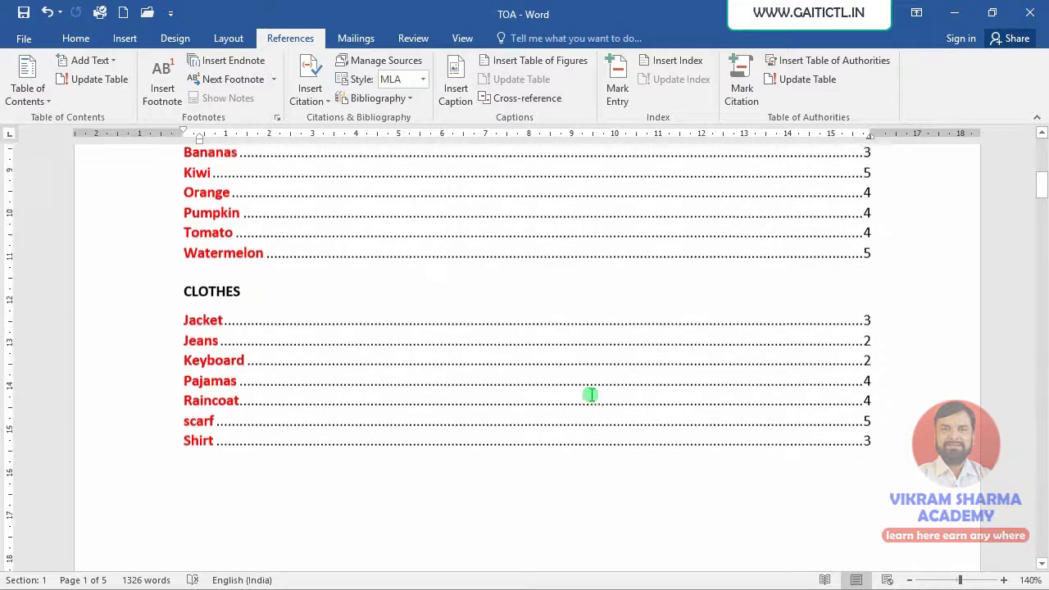
pyautogui.scroll(3, 604, 401)
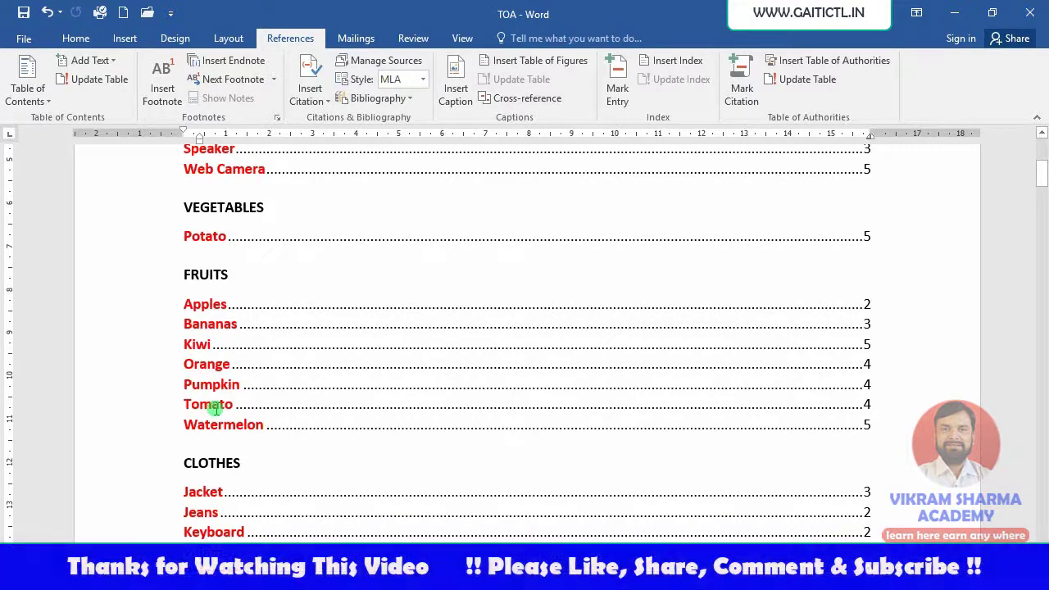
# Step: Mark the Tomato heading on page 4 as a citation again to display the field codes, and close the Mark Citation dialog
pyautogui.hotkey('ctrl', 'g')
pyautogui.write('4')
pyautogui.press('Return')
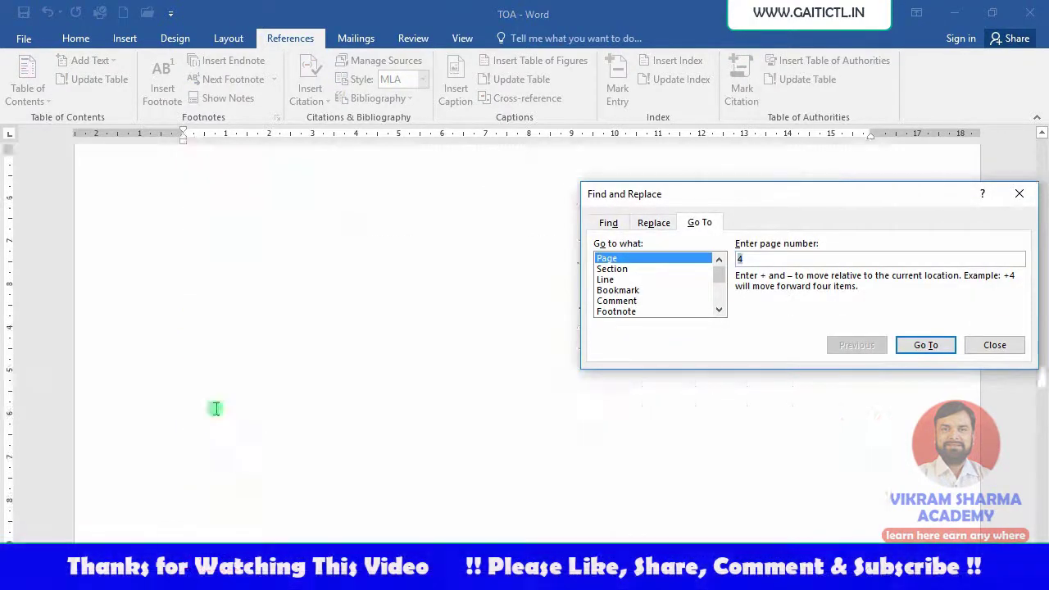
pyautogui.click(995, 345)
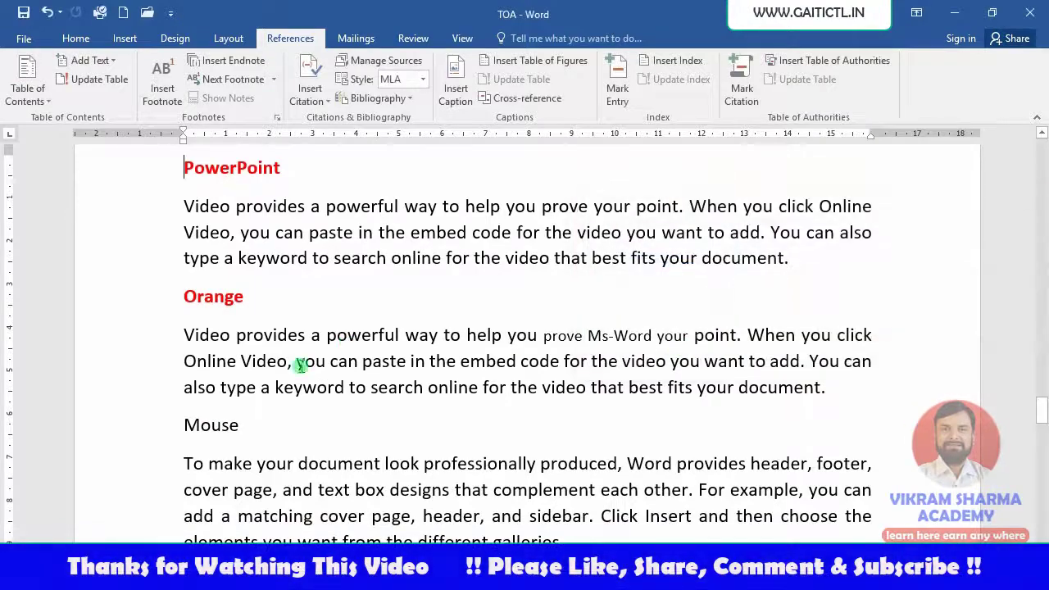
pyautogui.scroll(-4, 293, 360)
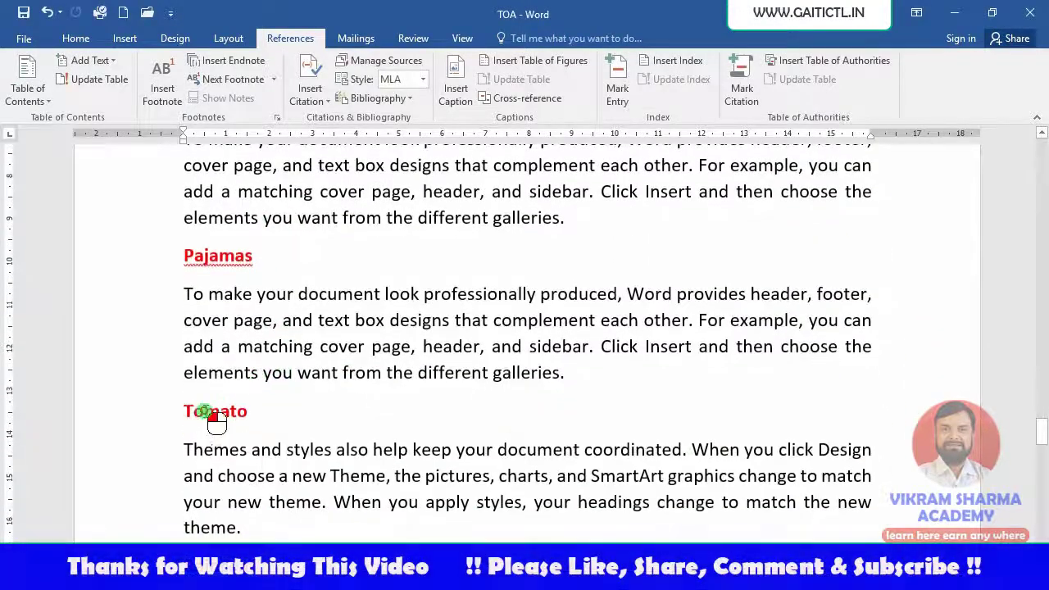
pyautogui.moveTo(187, 410); pyautogui.dragTo(254, 413)
pyautogui.click(742, 78)
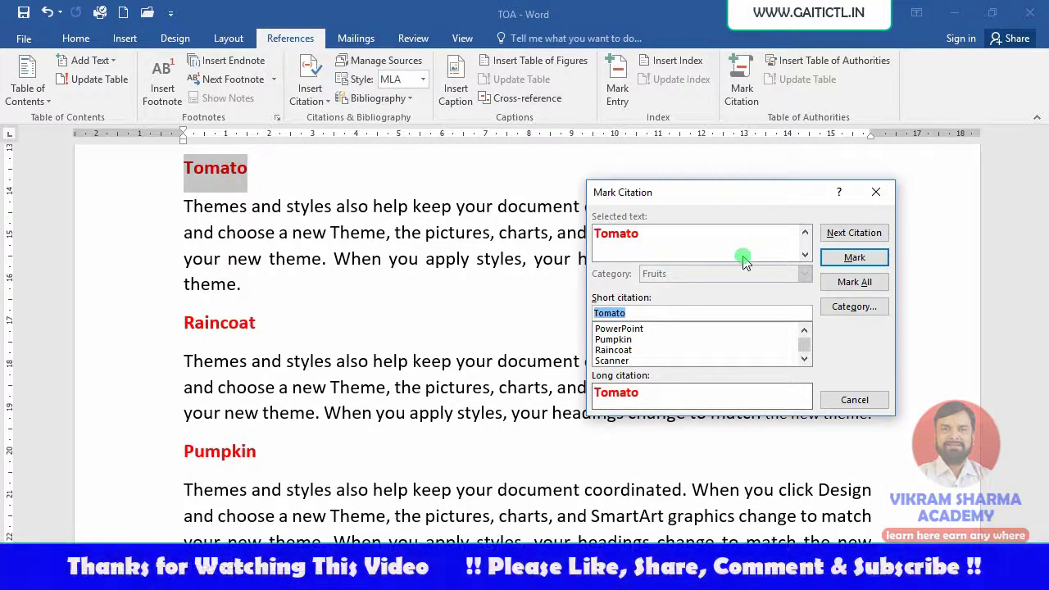
pyautogui.press('Return')
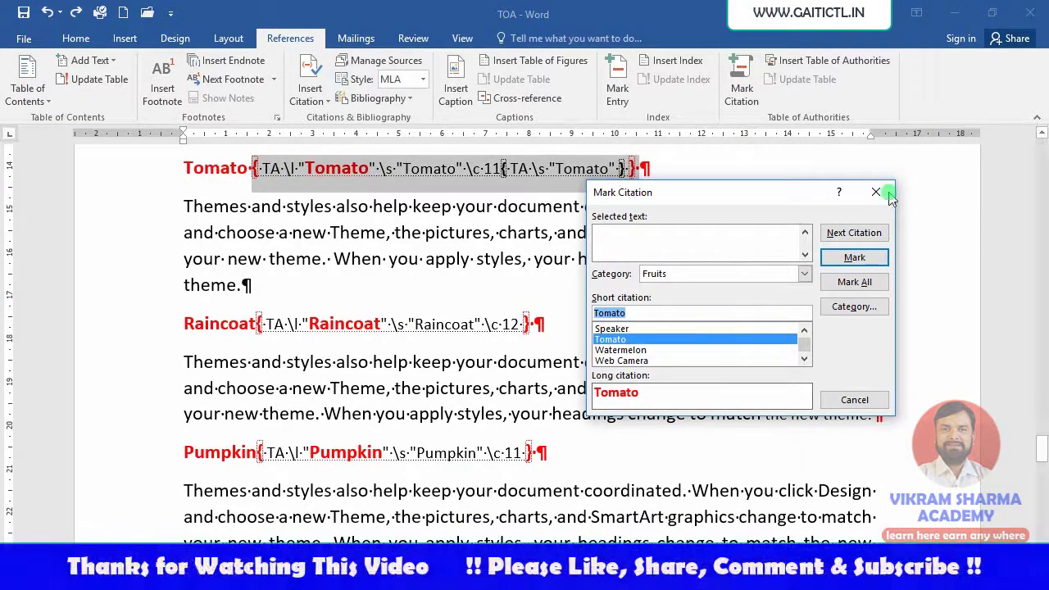
pyautogui.click(867, 399)
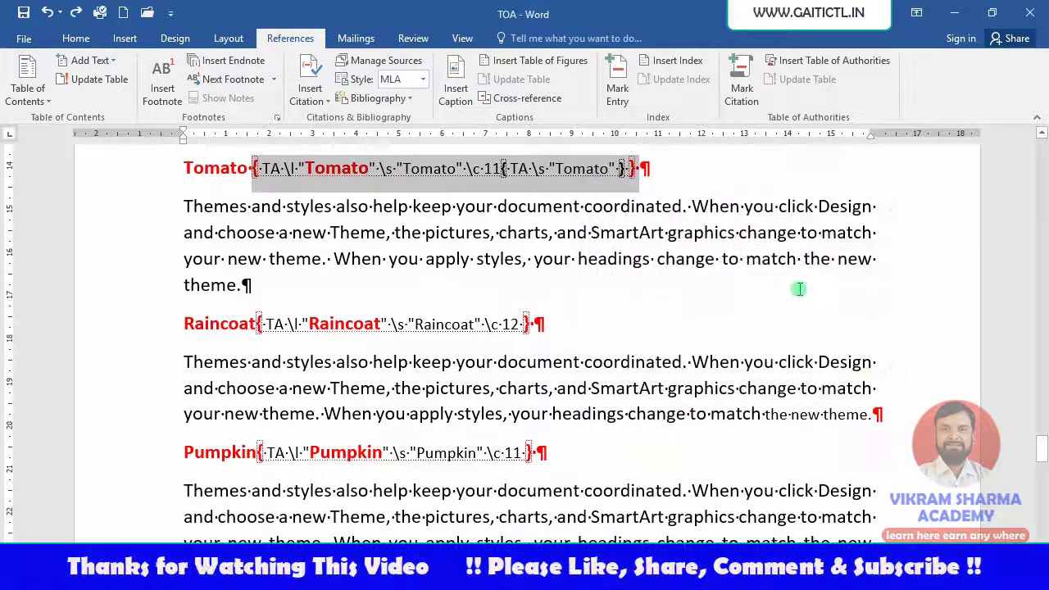
# Step: Delete the entire Fruits citation field code after the Tomato heading
pyautogui.moveTo(275, 172)
pyautogui.mouseDown()
pyautogui.moveTo(257, 169)
pyautogui.moveTo(311, 169)
pyautogui.mouseUp()
pyautogui.click(456, 169)
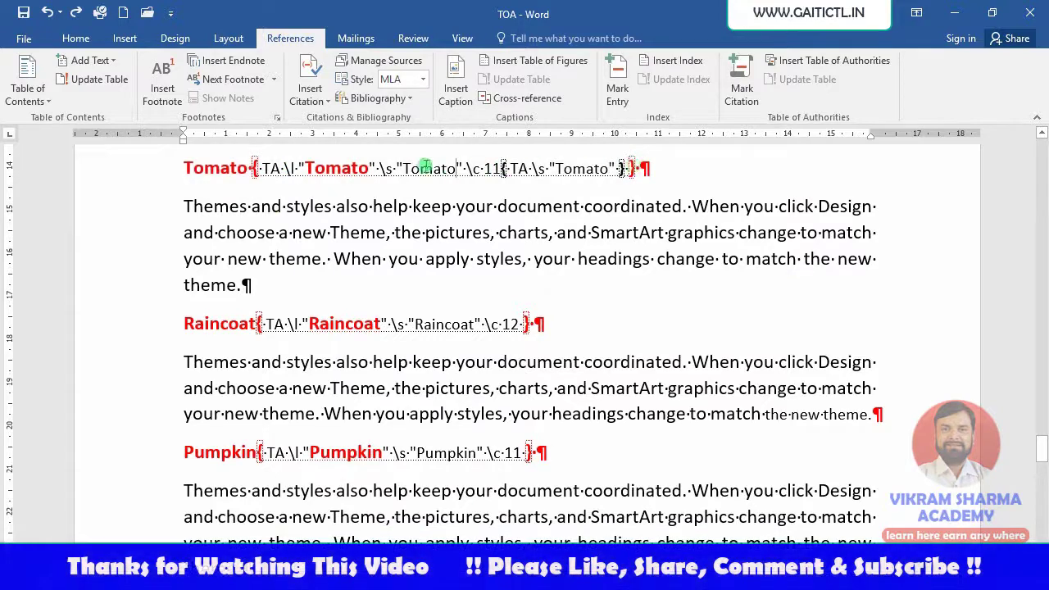
pyautogui.moveTo(637, 166); pyautogui.dragTo(255, 173)
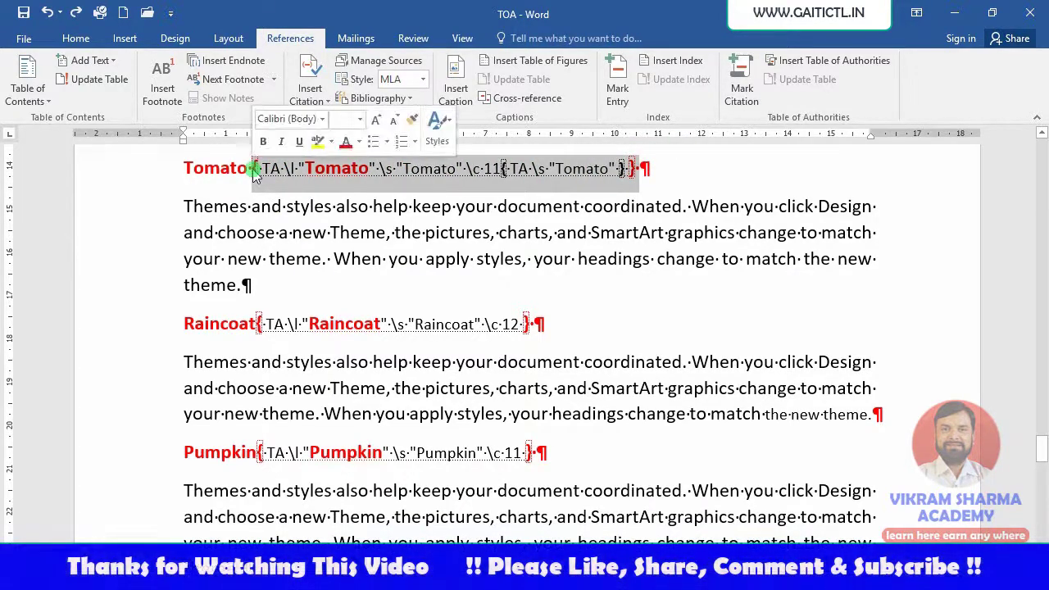
pyautogui.press('Delete')
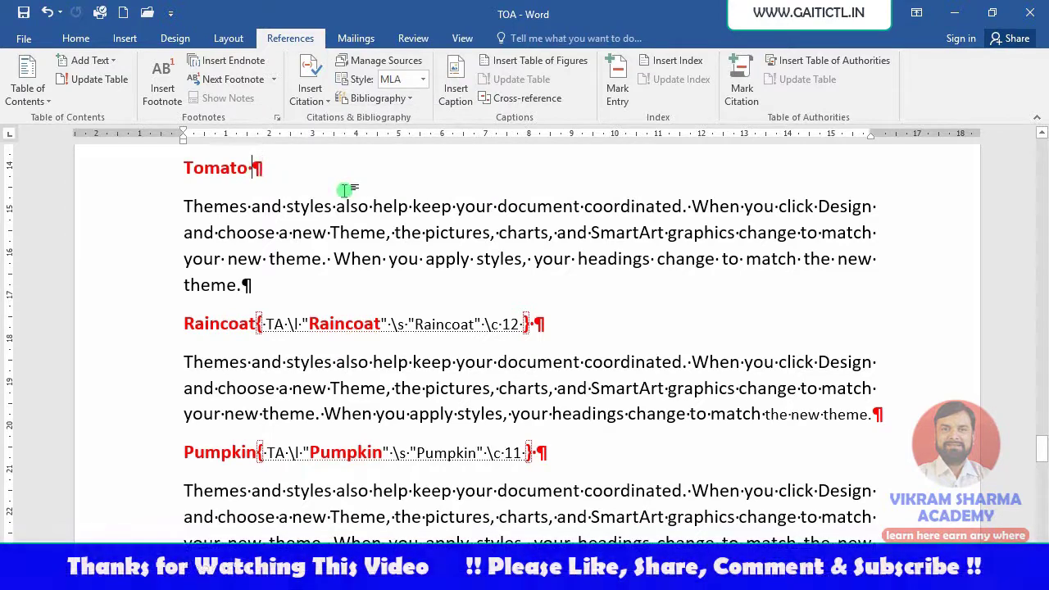
# Step: Mark the Tomato heading as a citation in the Vegetables category and close the Mark Citation dialog
pyautogui.click(741, 92)
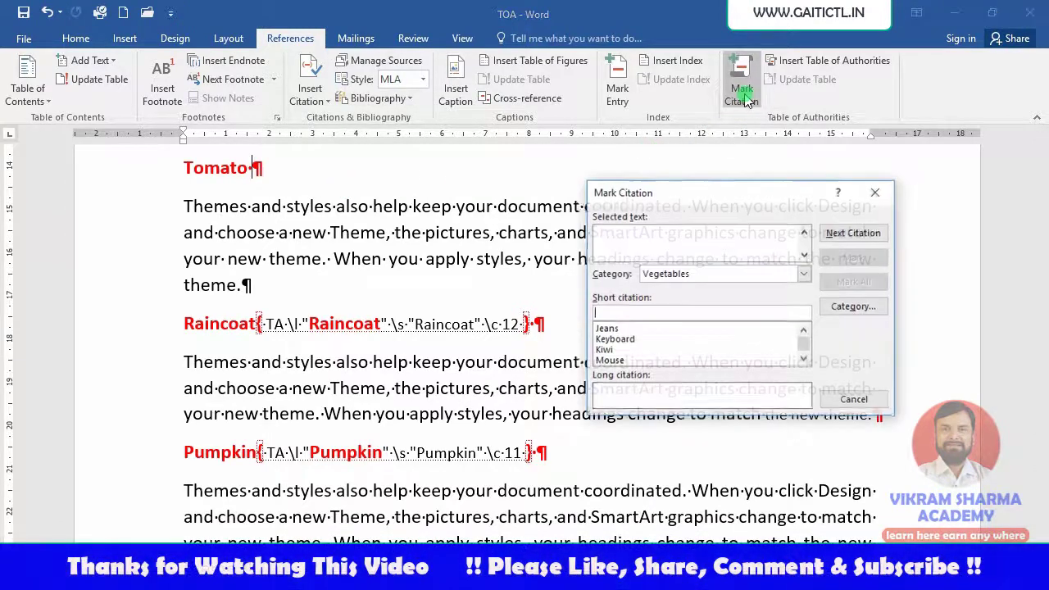
pyautogui.click(211, 172)
pyautogui.doubleClick(211, 172)
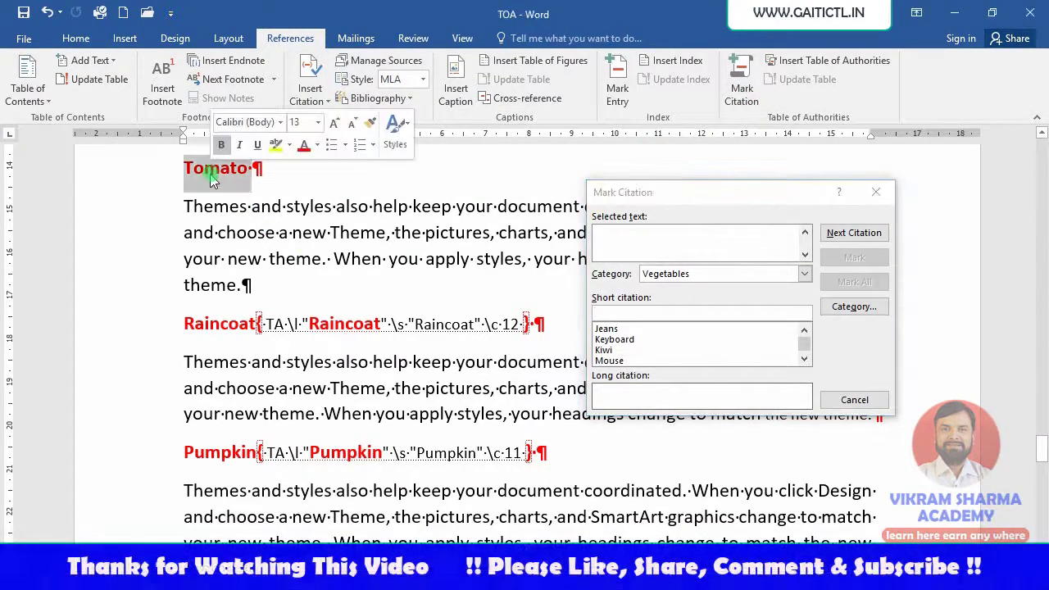
pyautogui.click(638, 232)
pyautogui.click(803, 274)
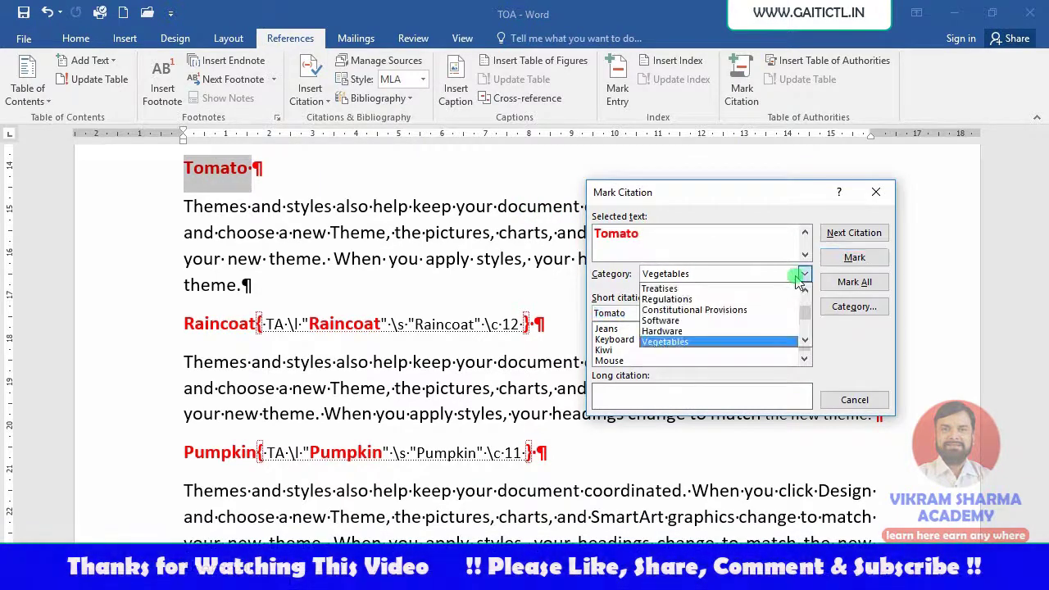
pyautogui.click(799, 280)
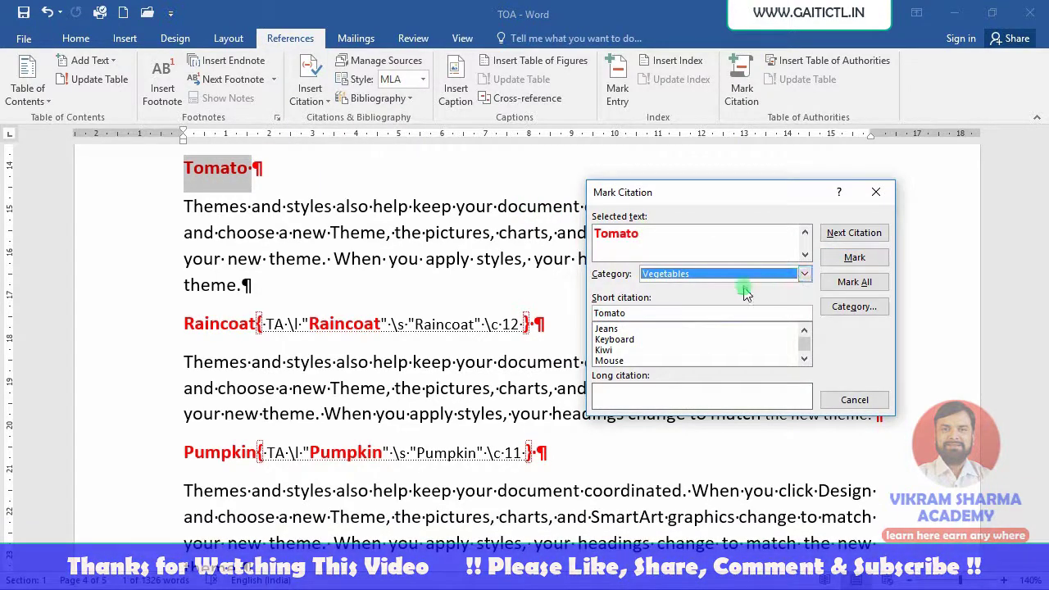
pyautogui.click(854, 257)
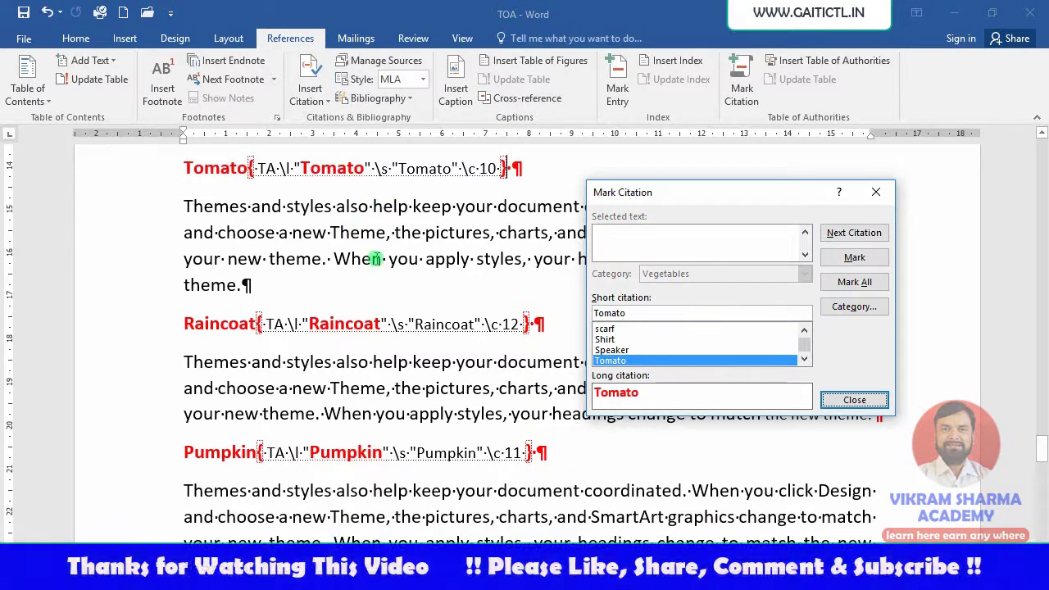
pyautogui.click(866, 407)
# Step: Add a new line reading "Windows" after the paragraph under the Kiwi heading at the end of the document
pyautogui.scroll(-5, 534, 445)
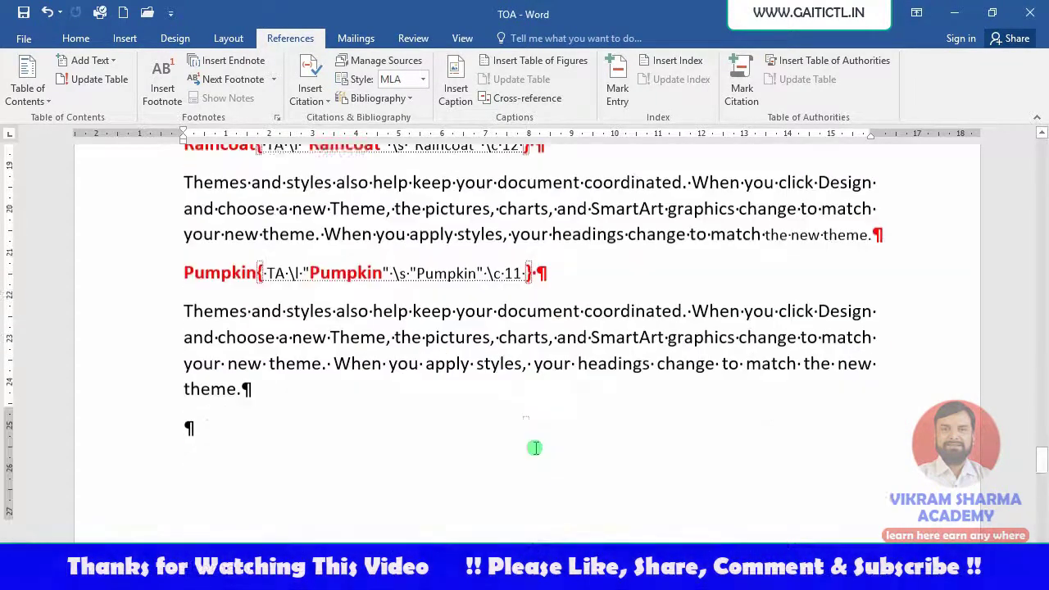
pyautogui.scroll(-8, 534, 445)
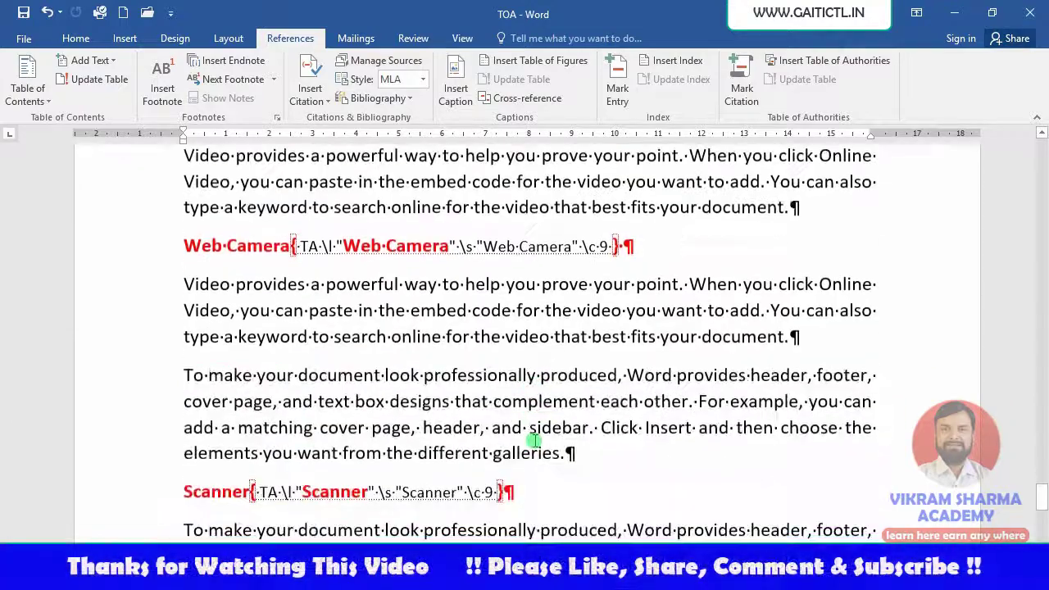
pyautogui.scroll(-3, 533, 439)
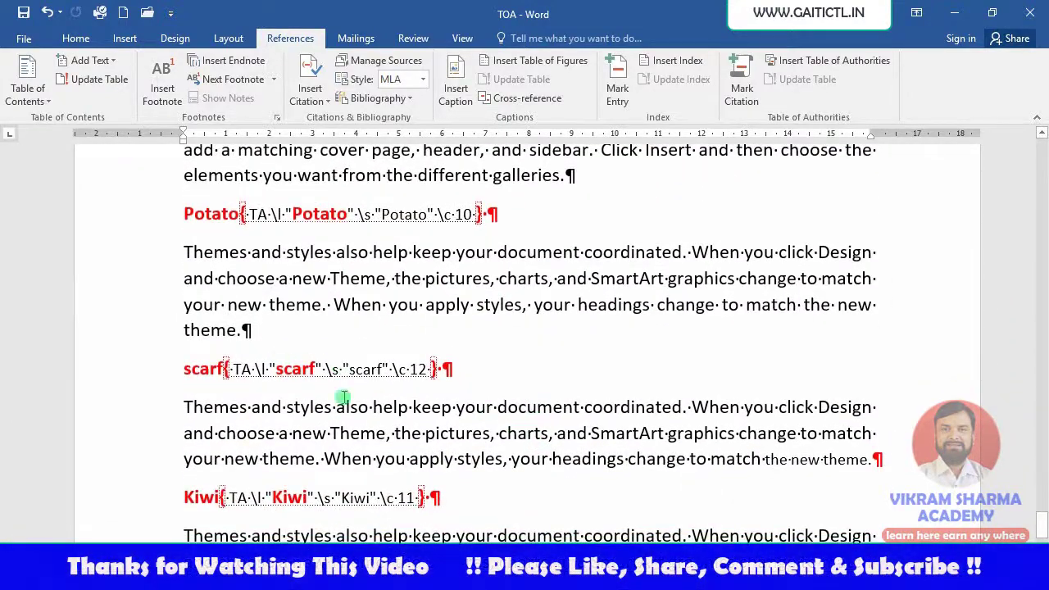
pyautogui.scroll(-4, 421, 457)
pyautogui.scroll(-1, 420, 456)
pyautogui.click(249, 323)
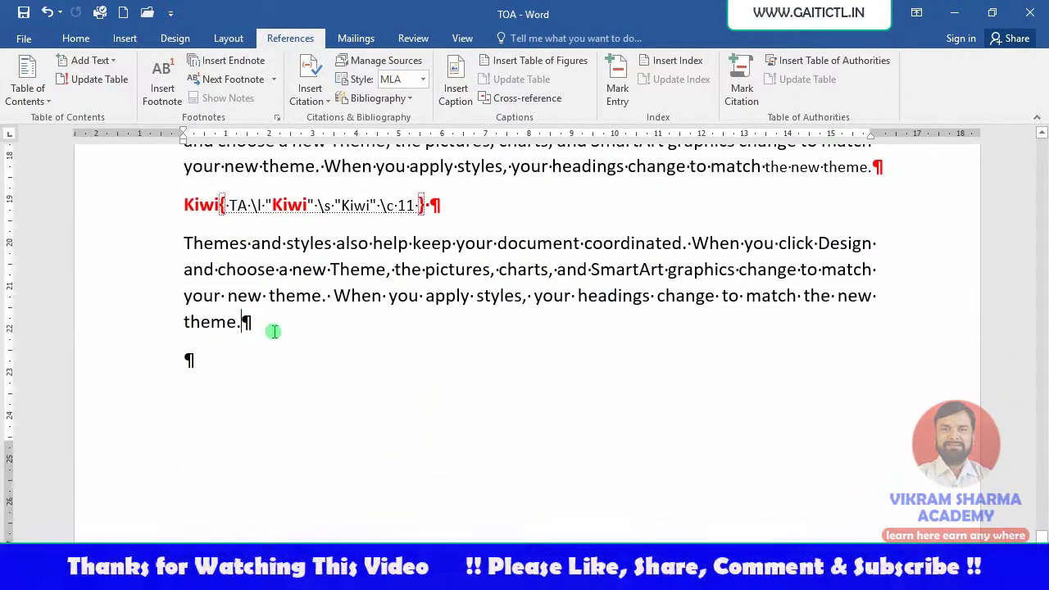
pyautogui.press('Return')
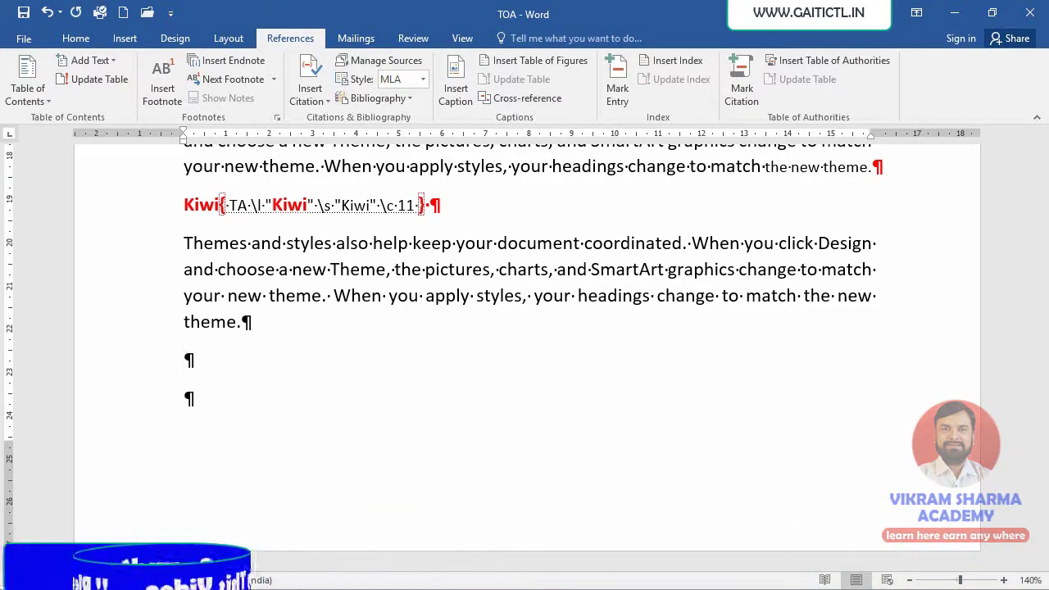
pyautogui.write('Windows')
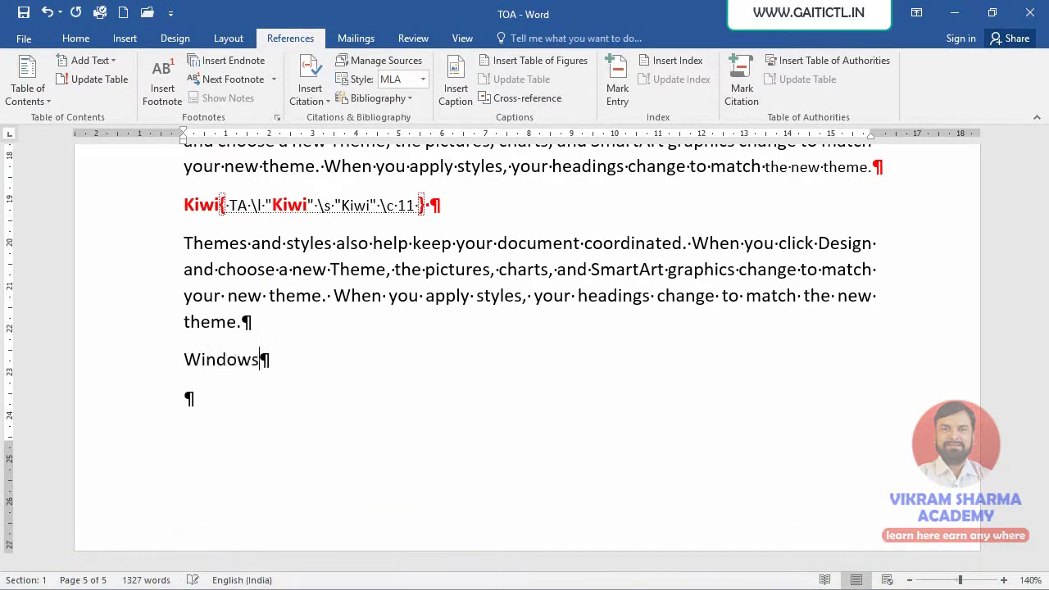
# Step: Format the new Windows line as bold red text
pyautogui.tripleClick(211, 360)
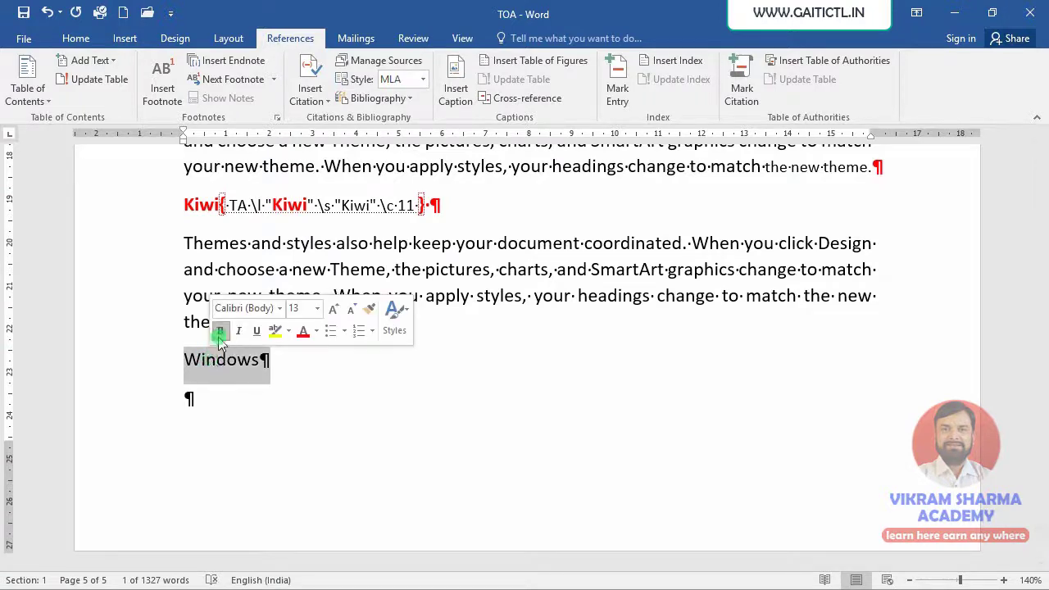
pyautogui.click(219, 330)
pyautogui.click(303, 332)
pyautogui.click(259, 380)
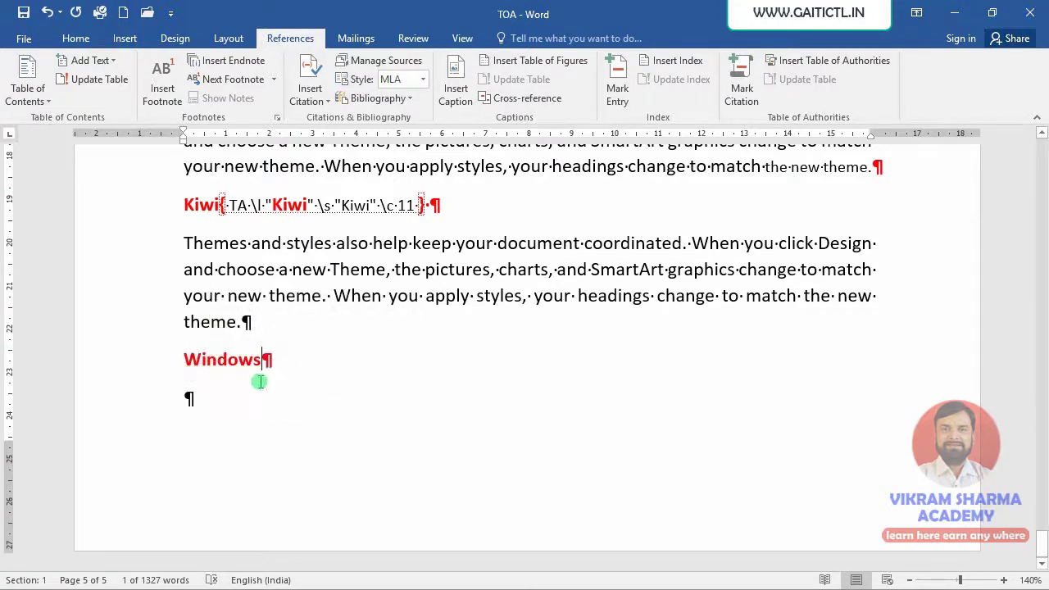
# Step: Mark the Windows heading as a citation in the Software category and close the Mark Citation dialog
pyautogui.tripleClick(216, 362)
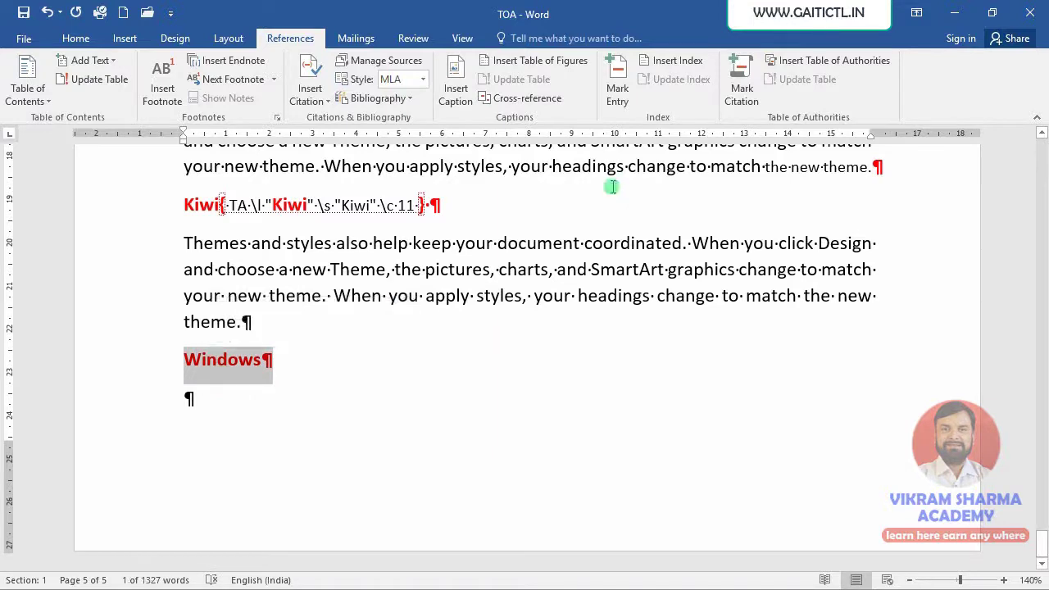
pyautogui.click(743, 91)
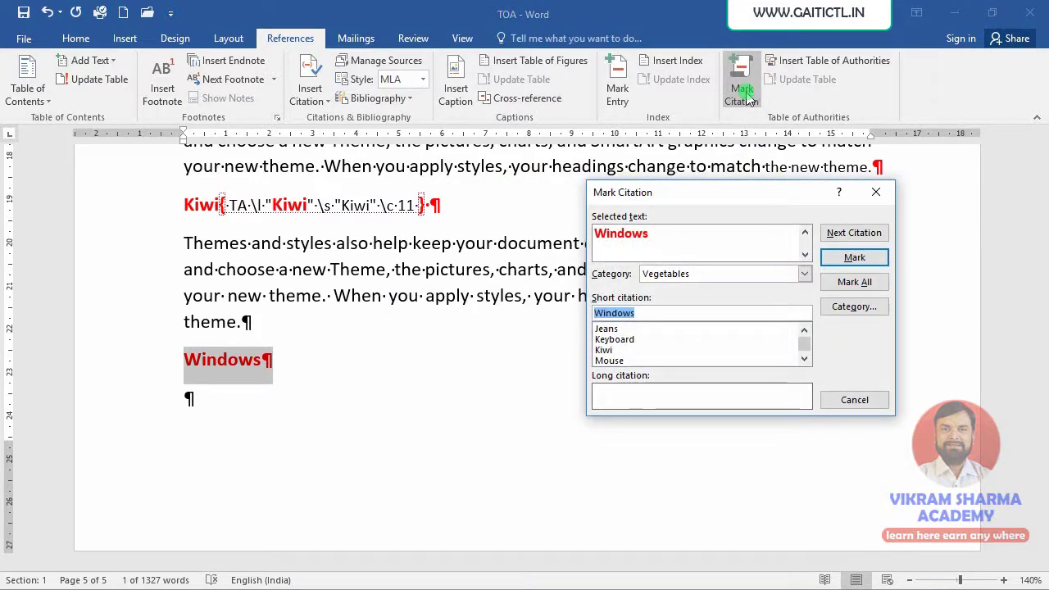
pyautogui.click(804, 274)
pyautogui.scroll(1, 733, 312)
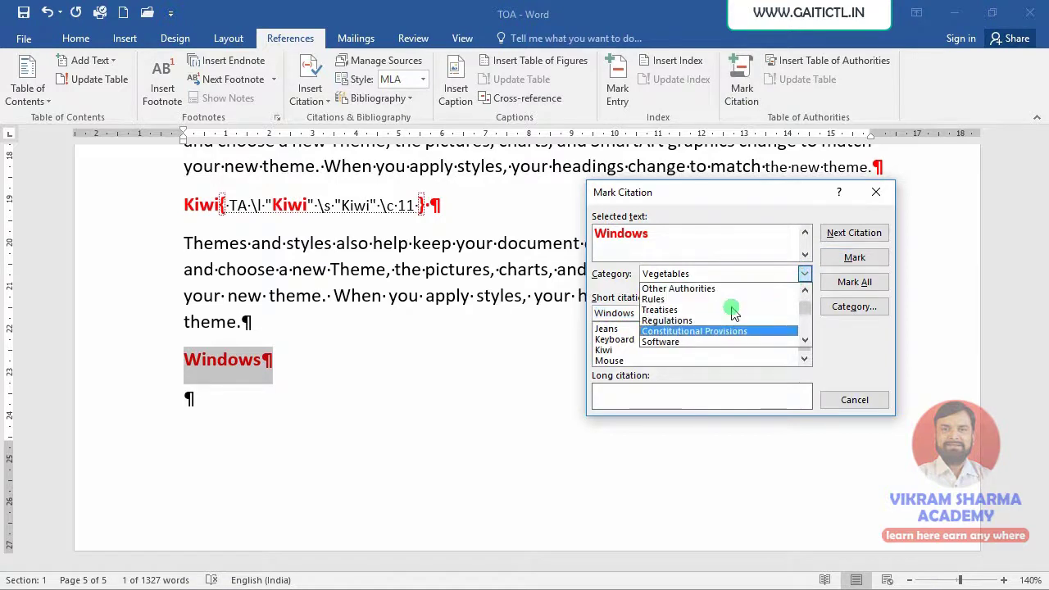
pyautogui.scroll(-1, 731, 309)
pyautogui.click(725, 331)
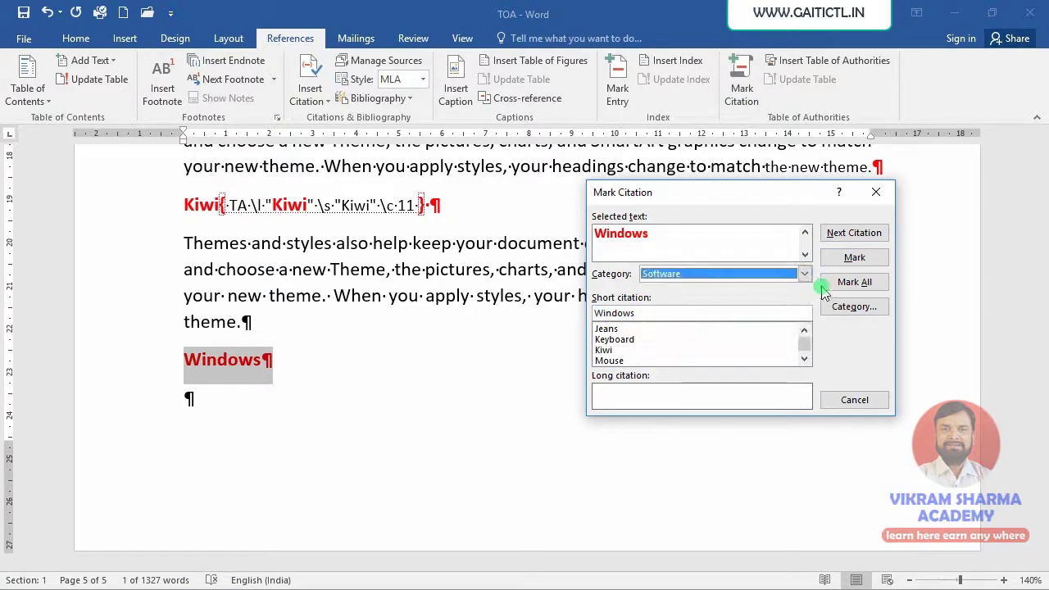
pyautogui.click(854, 257)
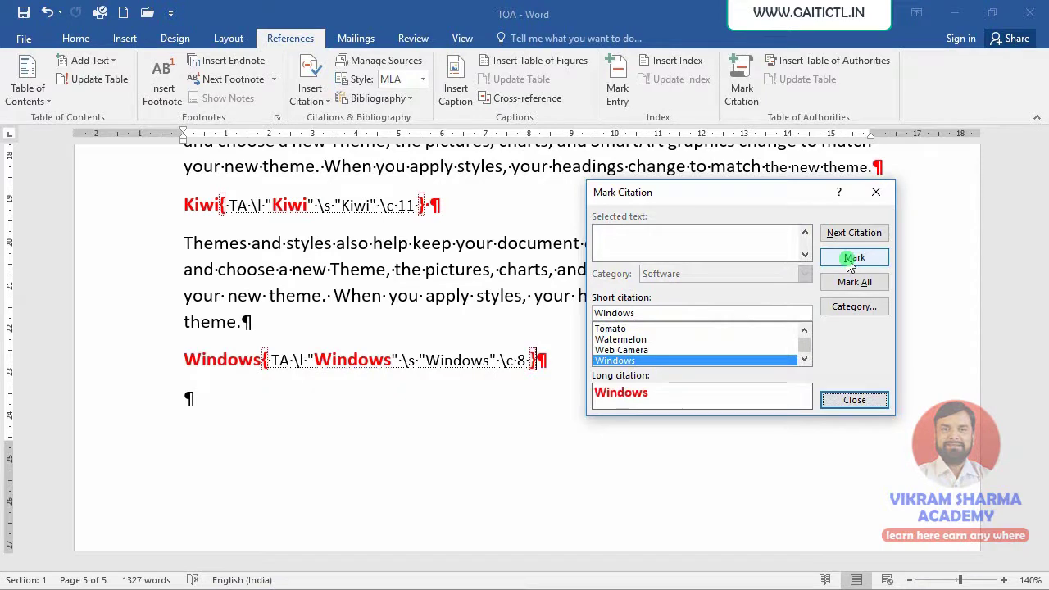
pyautogui.click(854, 400)
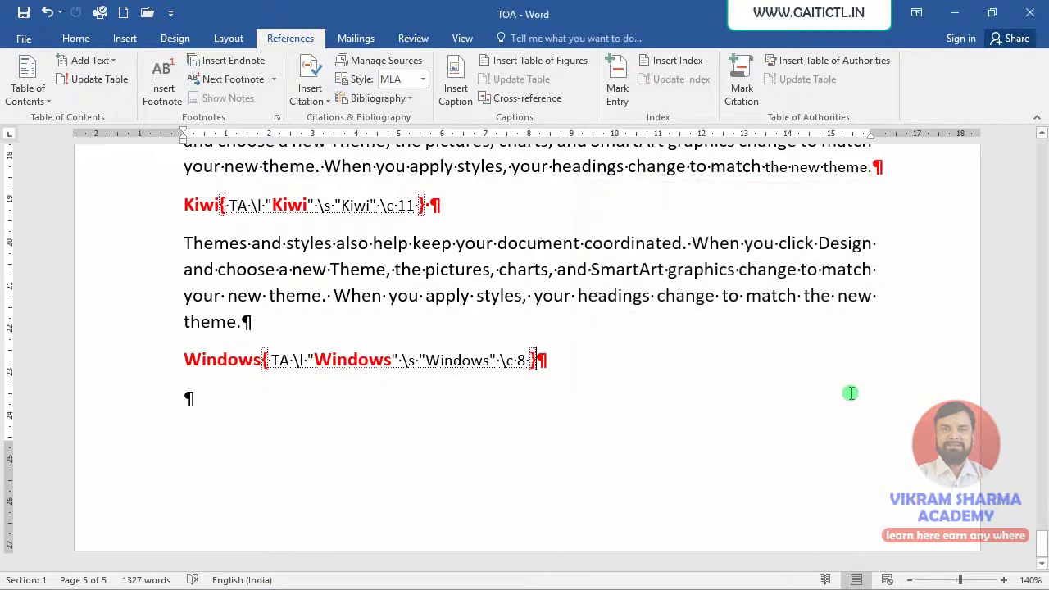
# Step: Update the Vegetables category of the table of authorities on page 1
pyautogui.hotkey('ctrl', 'Home')
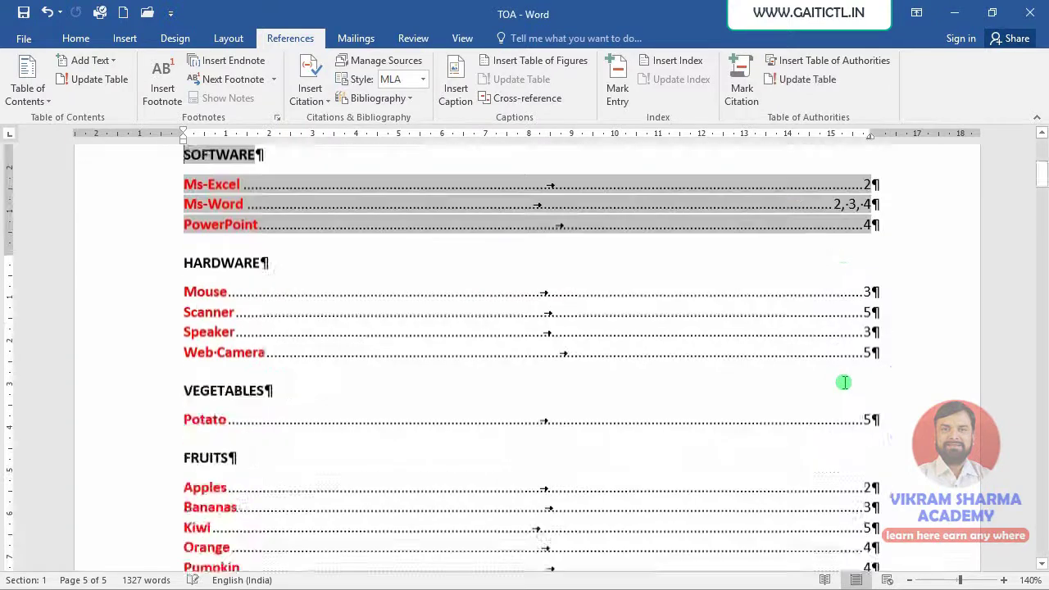
pyautogui.scroll(-4, 713, 406)
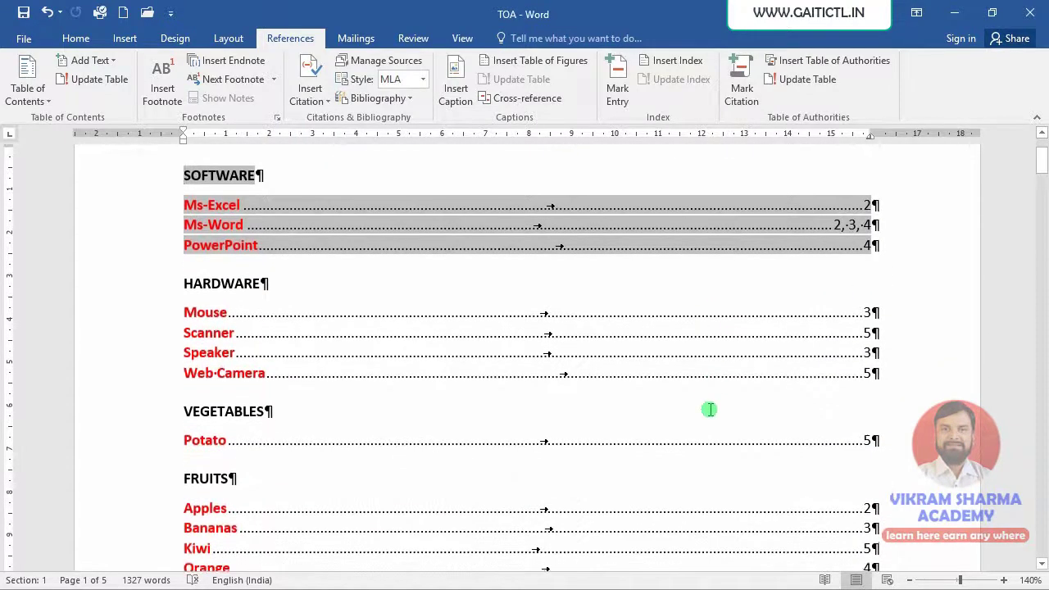
pyautogui.scroll(3, 573, 373)
pyautogui.scroll(-1, 406, 393)
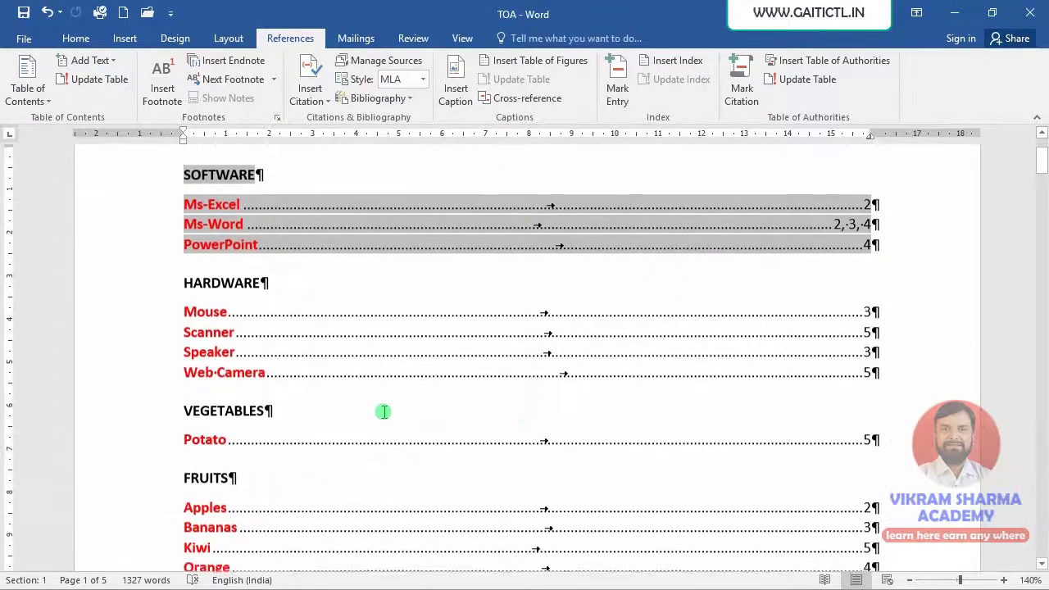
pyautogui.scroll(-2, 289, 436)
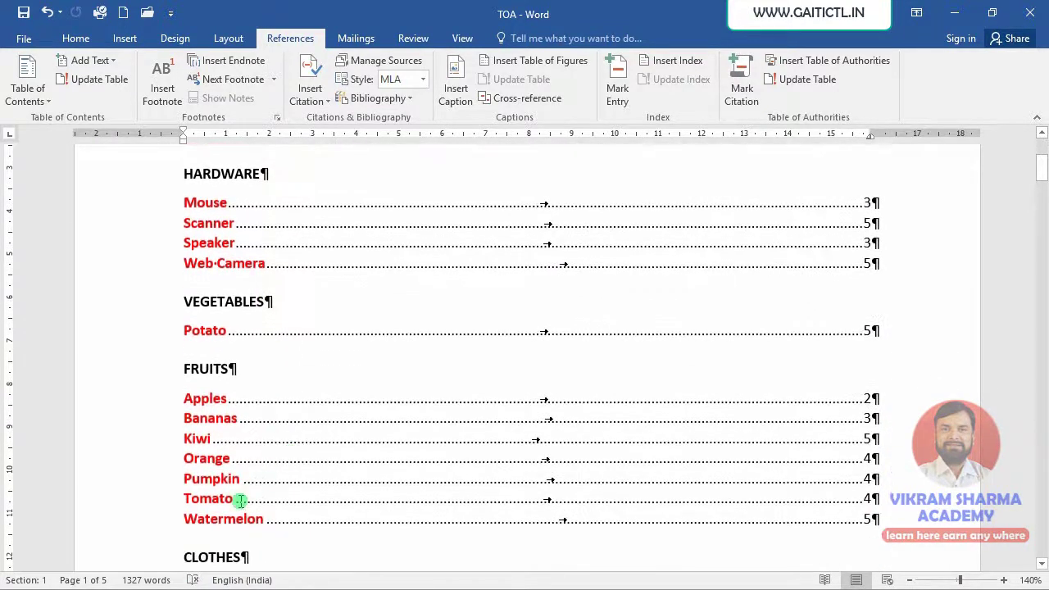
pyautogui.click(266, 321)
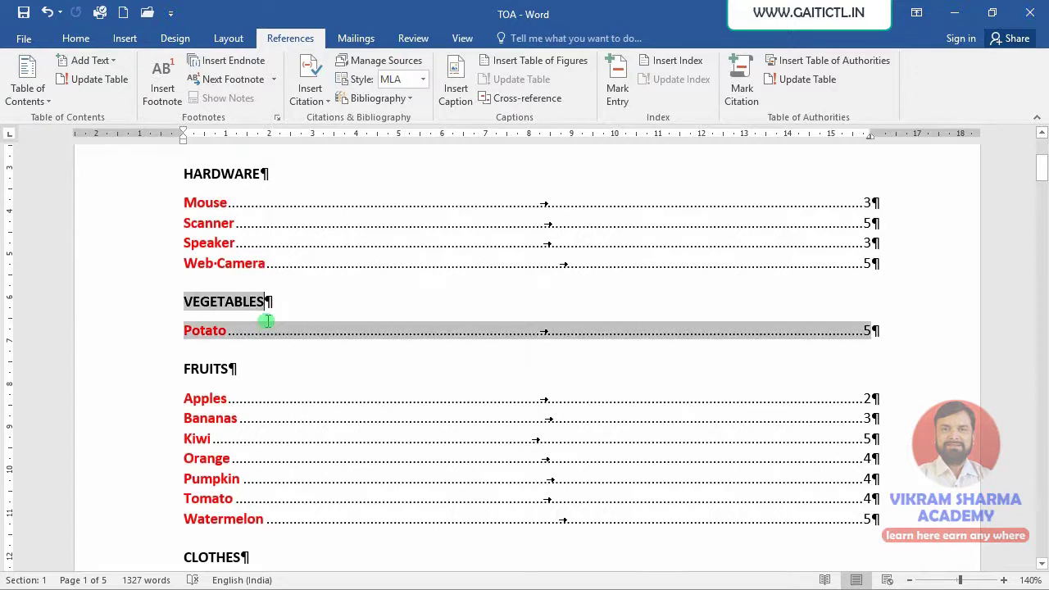
pyautogui.click(807, 82)
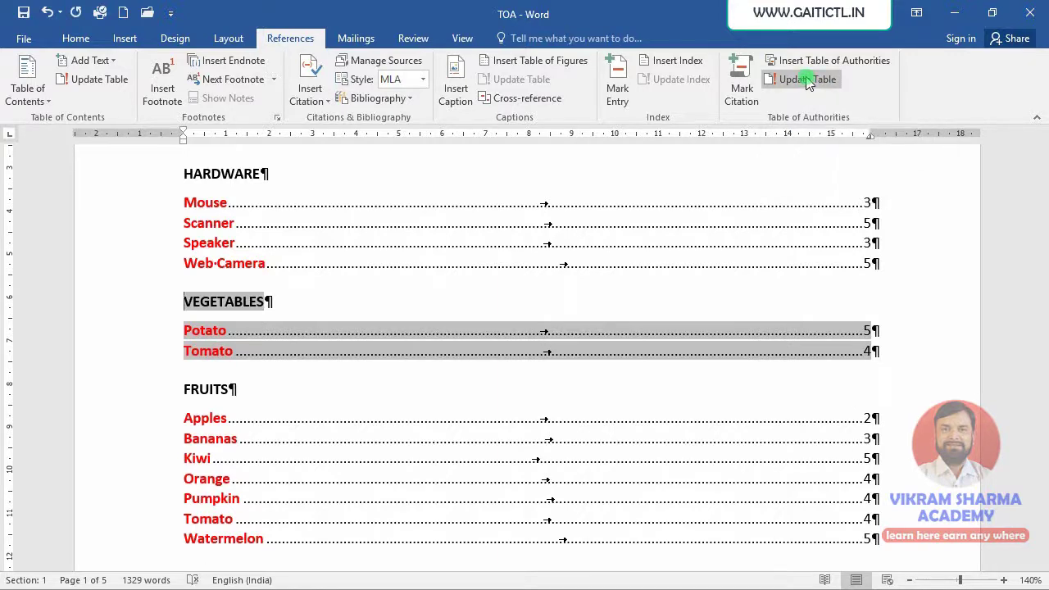
# Step: Update the Fruits category of the table of authorities
pyautogui.scroll(3, 749, 276)
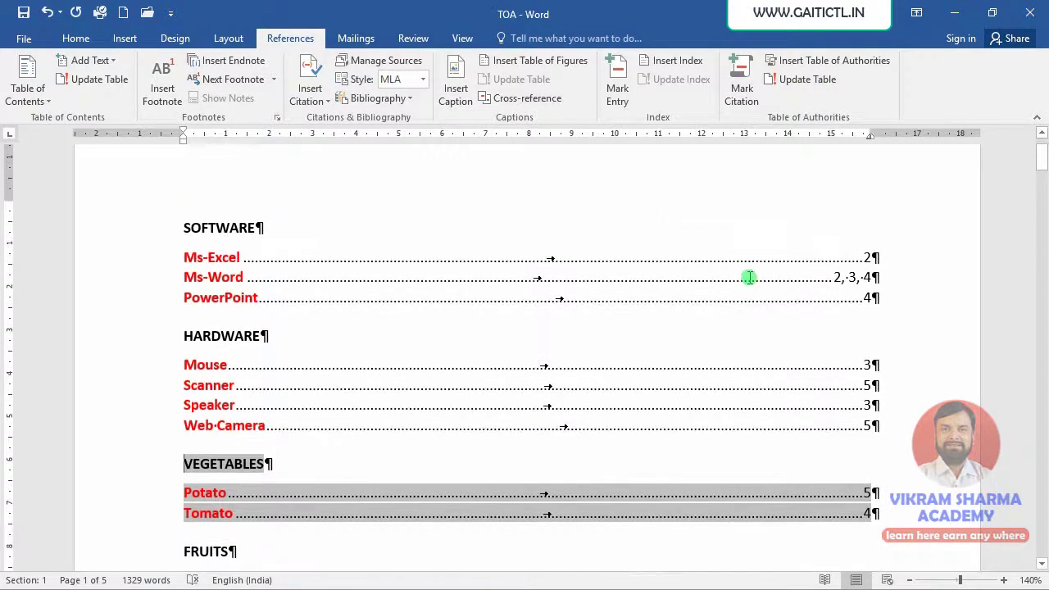
pyautogui.scroll(-4, 438, 500)
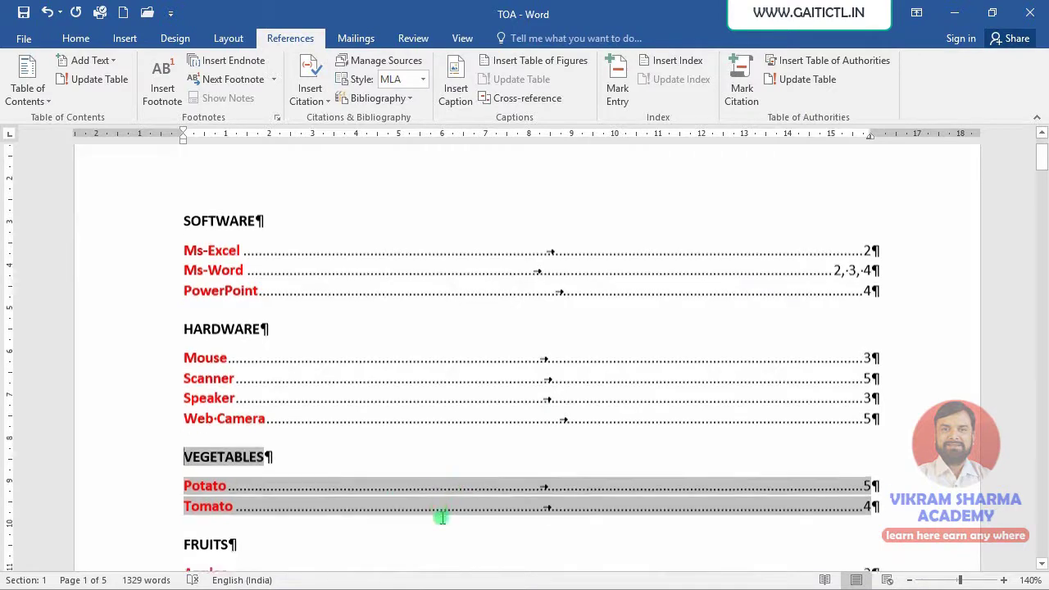
pyautogui.click(249, 517)
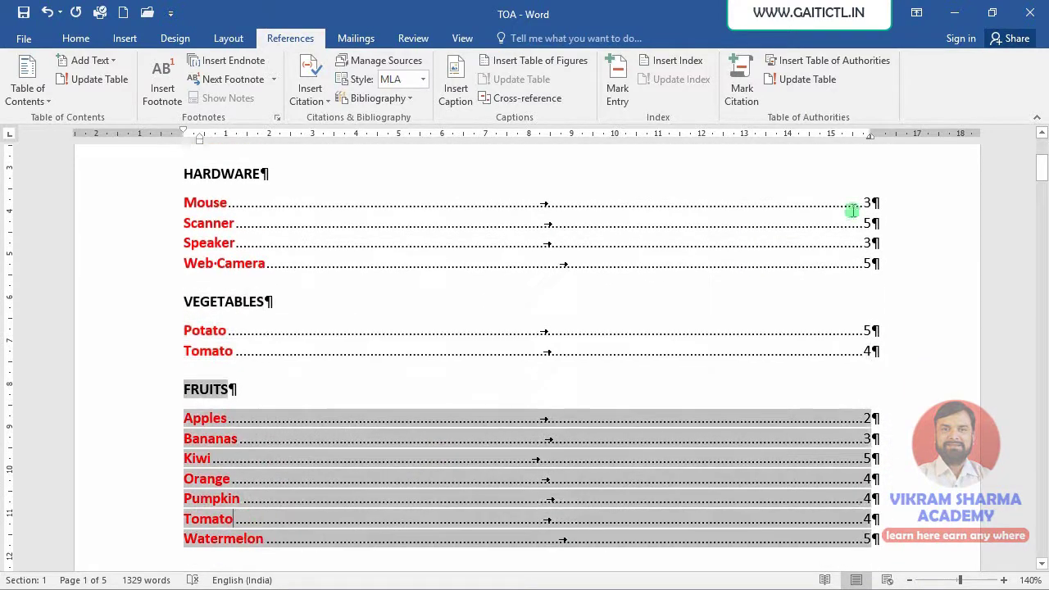
pyautogui.click(799, 82)
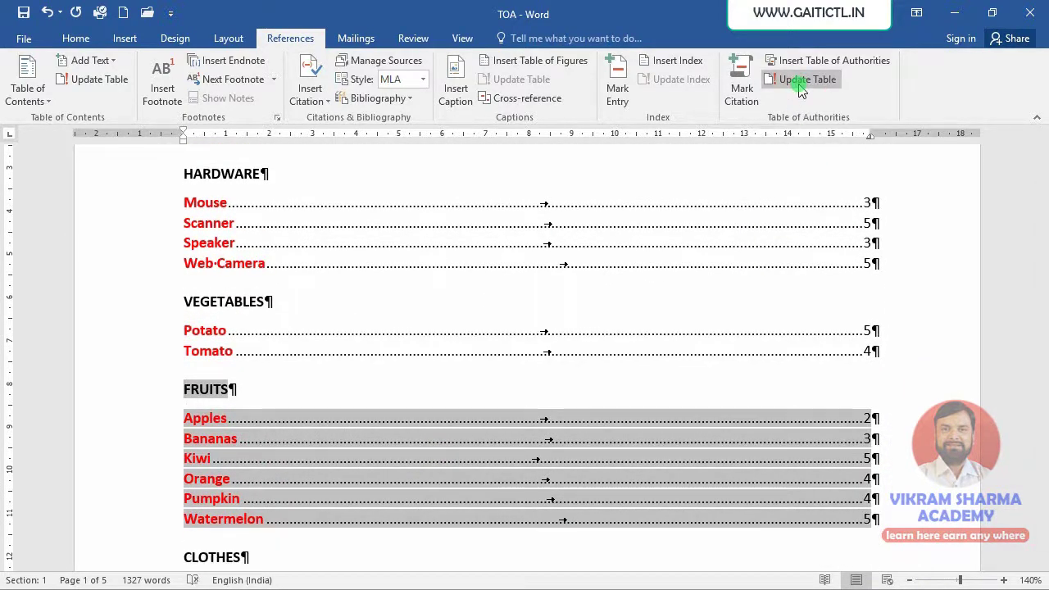
# Step: Update the Software category of the table of authorities
pyautogui.scroll(3, 622, 319)
pyautogui.click(479, 236)
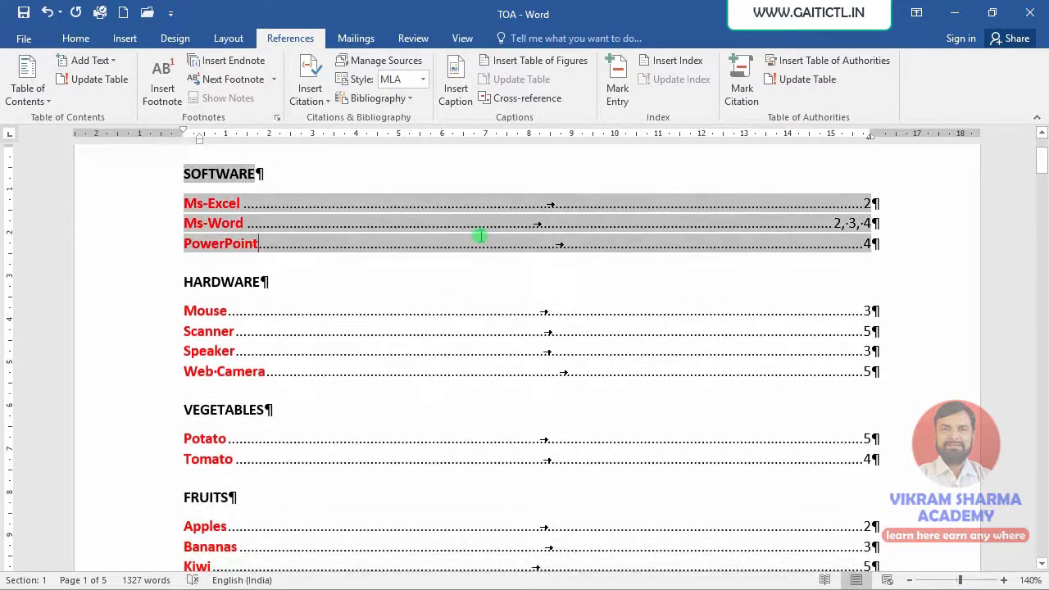
pyautogui.scroll(3, 559, 359)
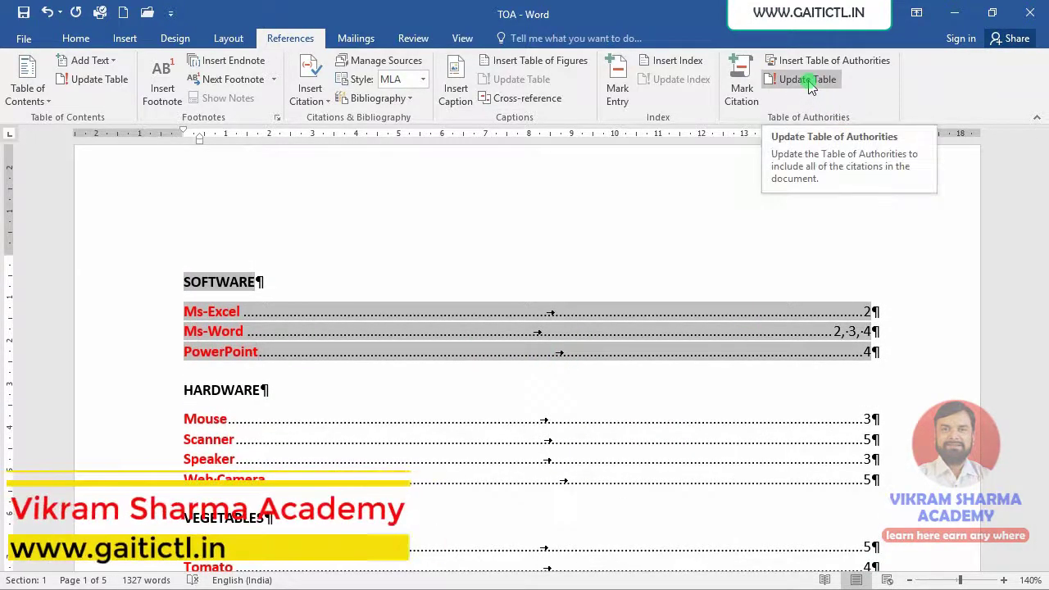
pyautogui.click(807, 82)
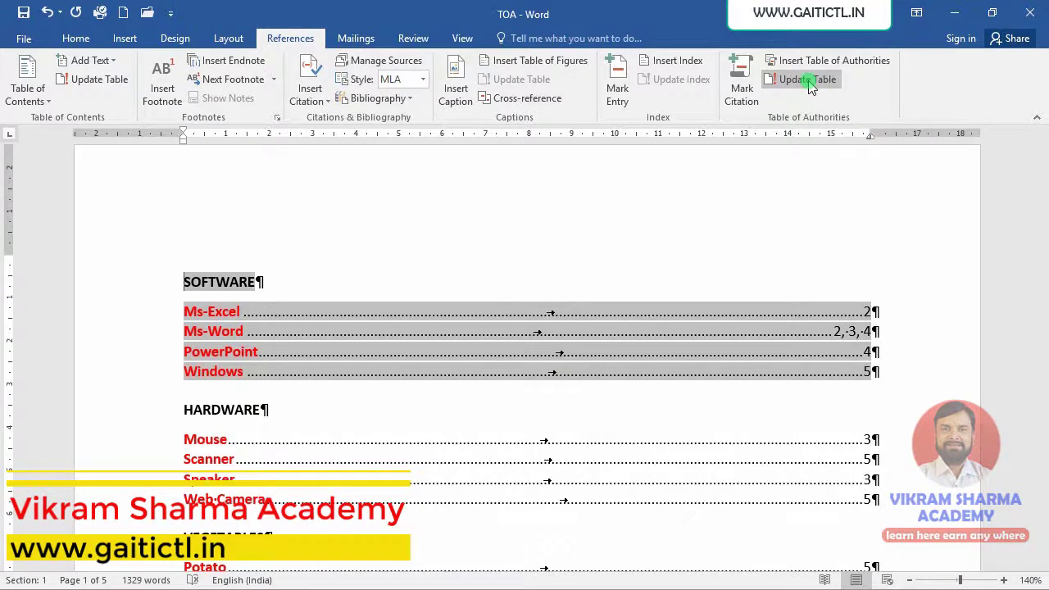
# Step: Undo the separate updates of the Software, Fruits and Vegetables categories
pyautogui.hotkey('ctrl', 'z')
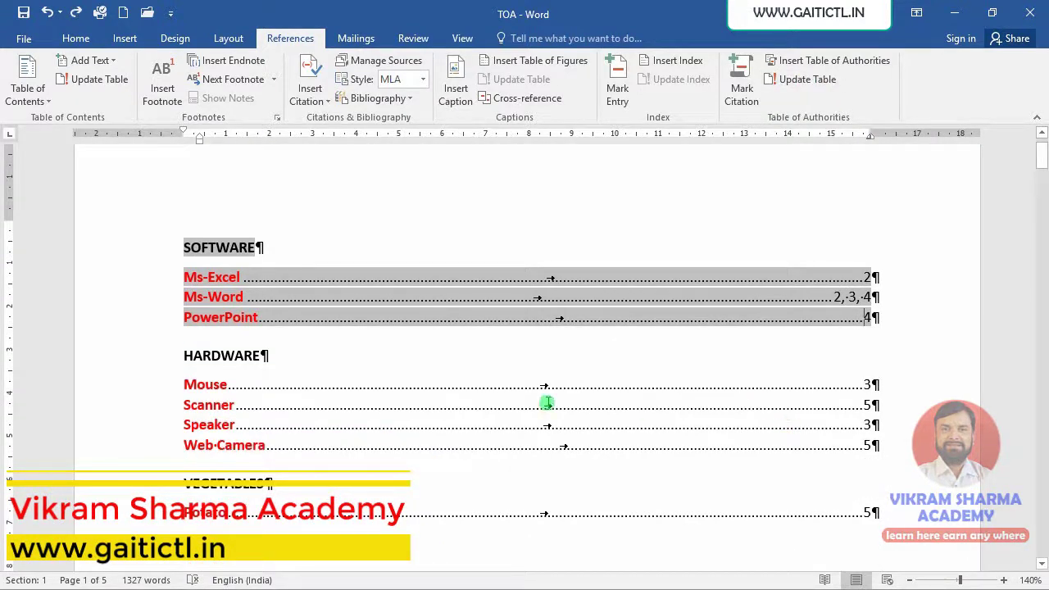
pyautogui.scroll(-3, 543, 398)
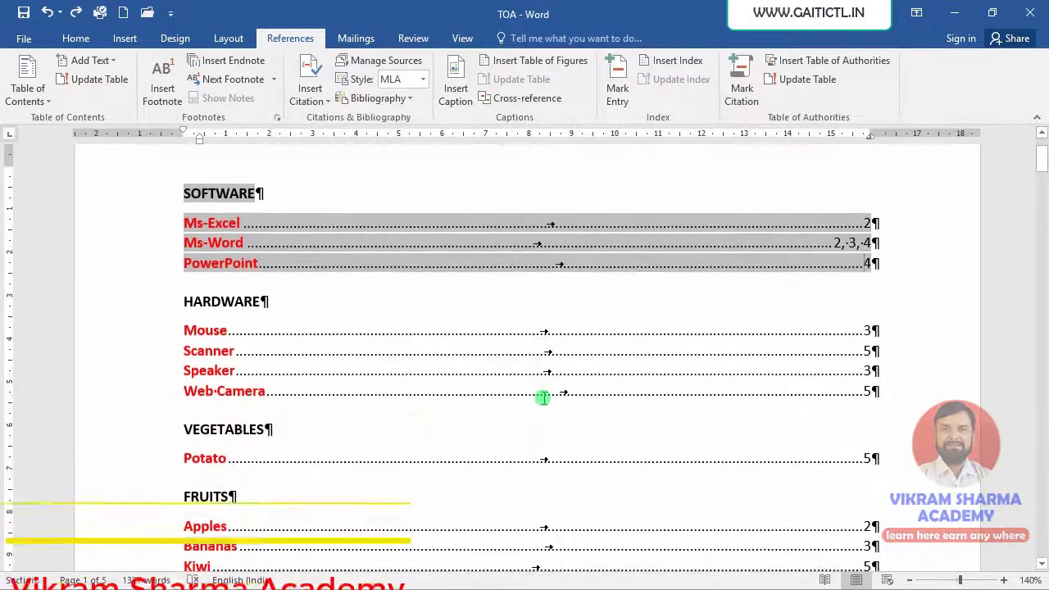
pyautogui.scroll(-2, 543, 398)
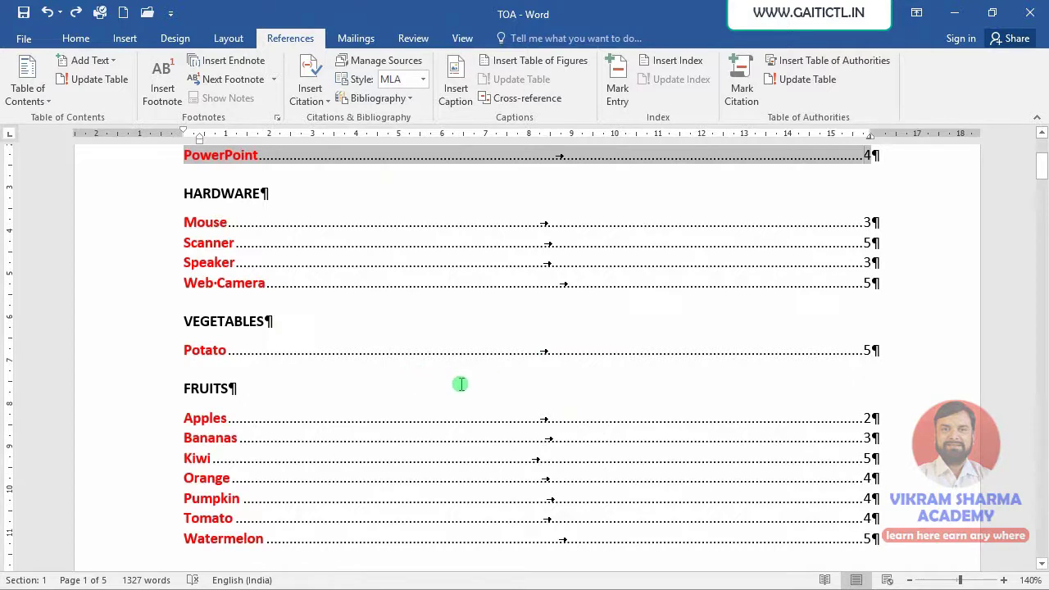
pyautogui.scroll(3, 461, 384)
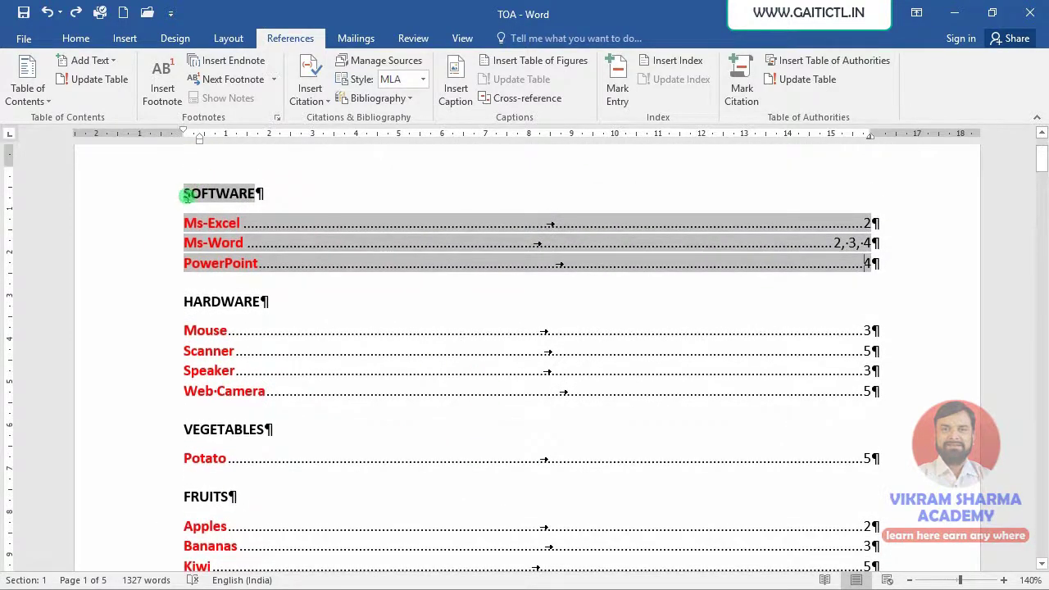
# Step: Select all categories of the table of authorities, from Software downwards, and update them together
pyautogui.moveTo(187, 195); pyautogui.dragTo(321, 529)
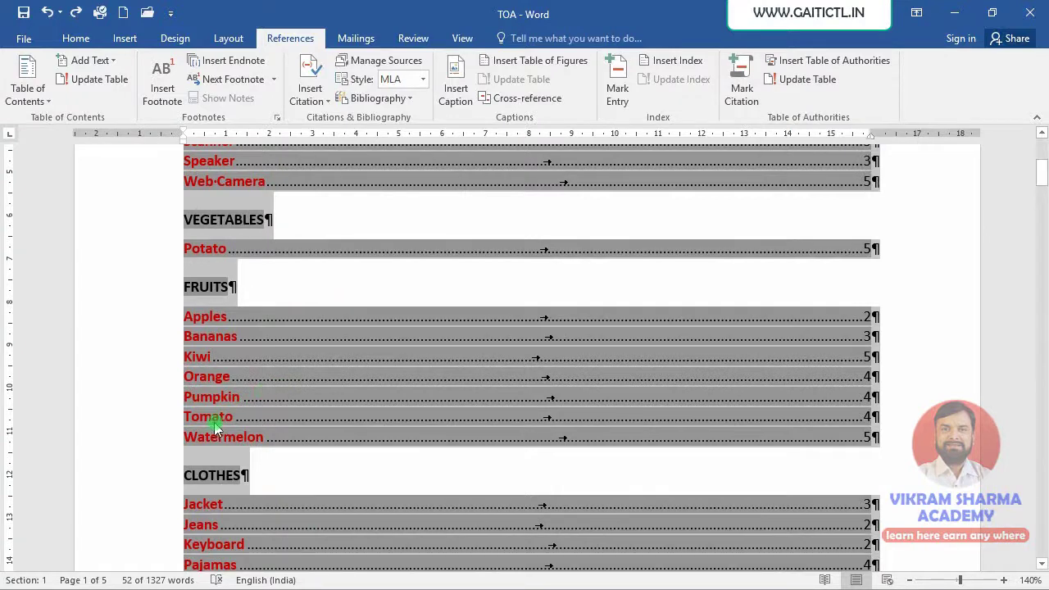
pyautogui.scroll(3, 320, 292)
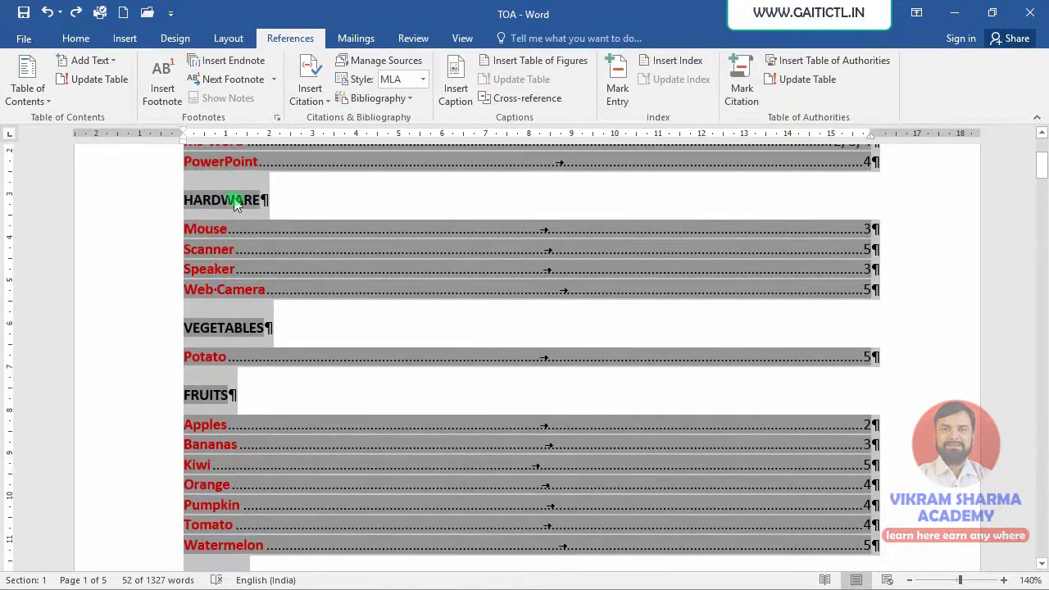
pyautogui.click(811, 78)
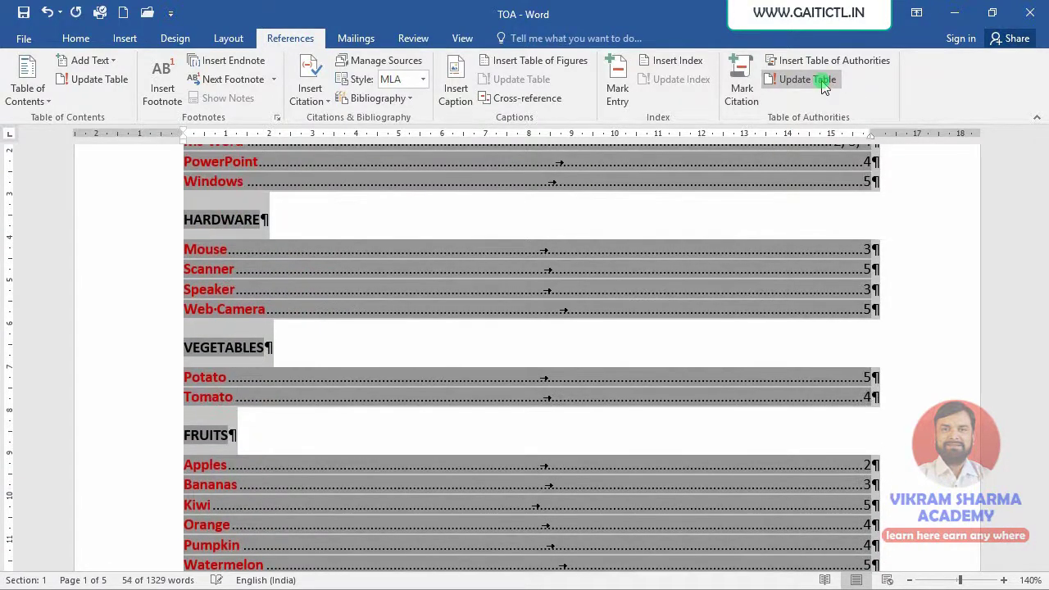
pyautogui.click(608, 411)
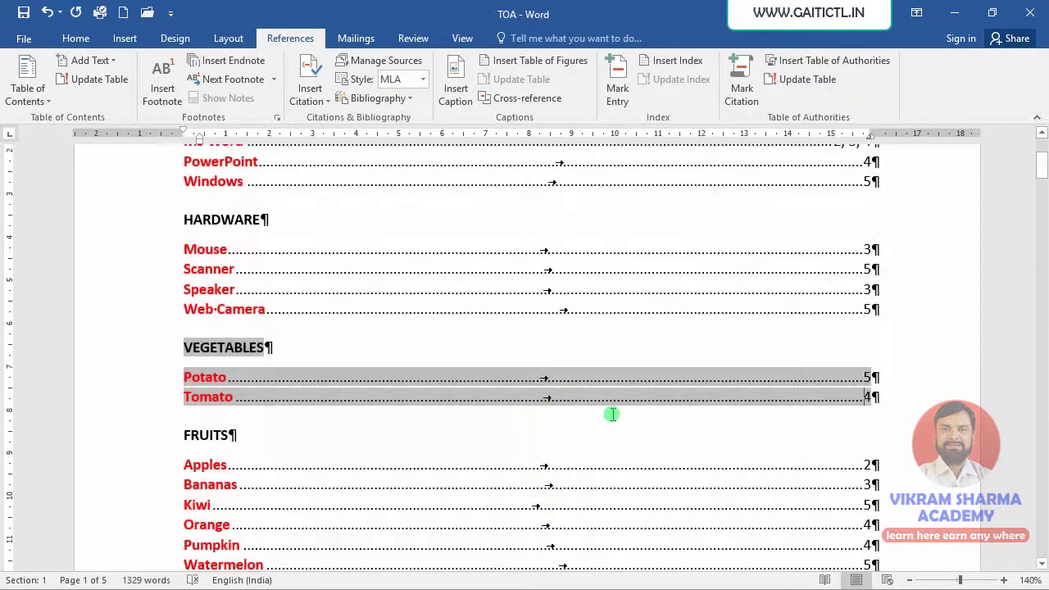
pyautogui.scroll(3, 644, 414)
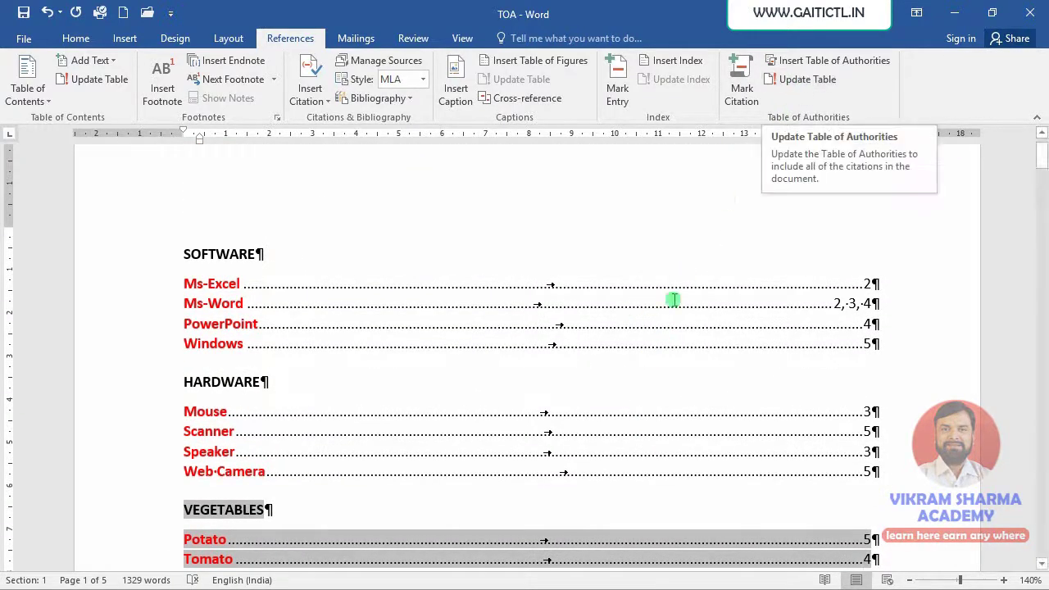
pyautogui.click(619, 366)
# Step: Replace the Software category of the table of authorities with a version that uses the underline tab leader
pyautogui.click(200, 301)
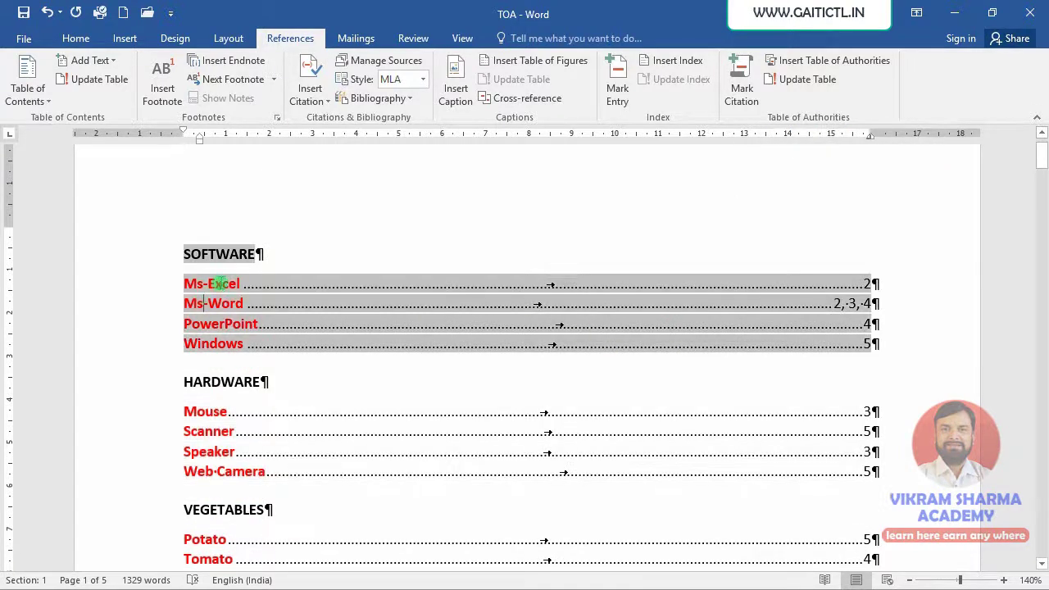
pyautogui.click(789, 64)
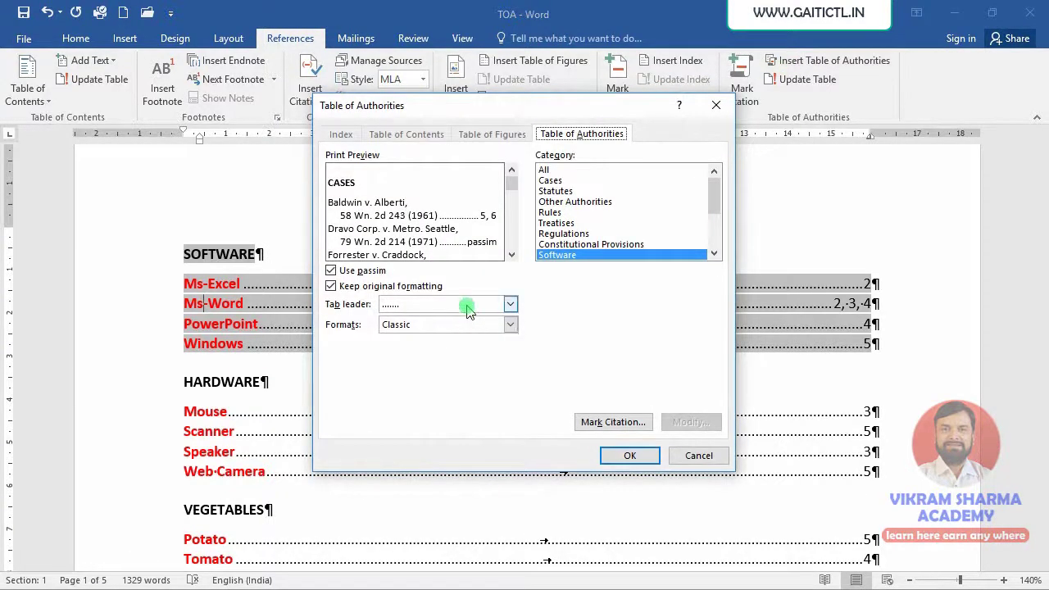
pyautogui.click(416, 304)
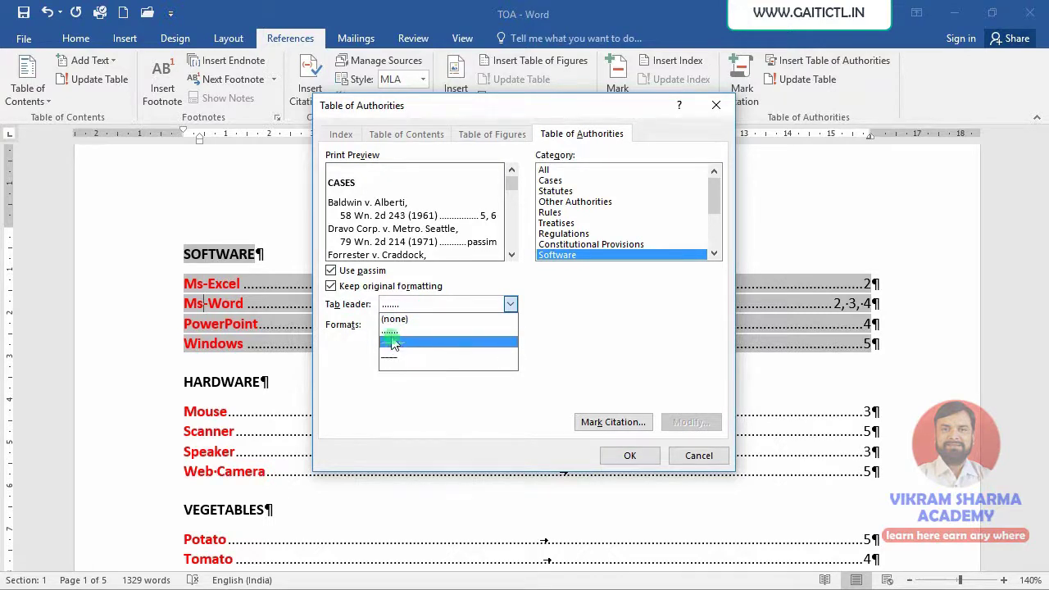
pyautogui.click(392, 357)
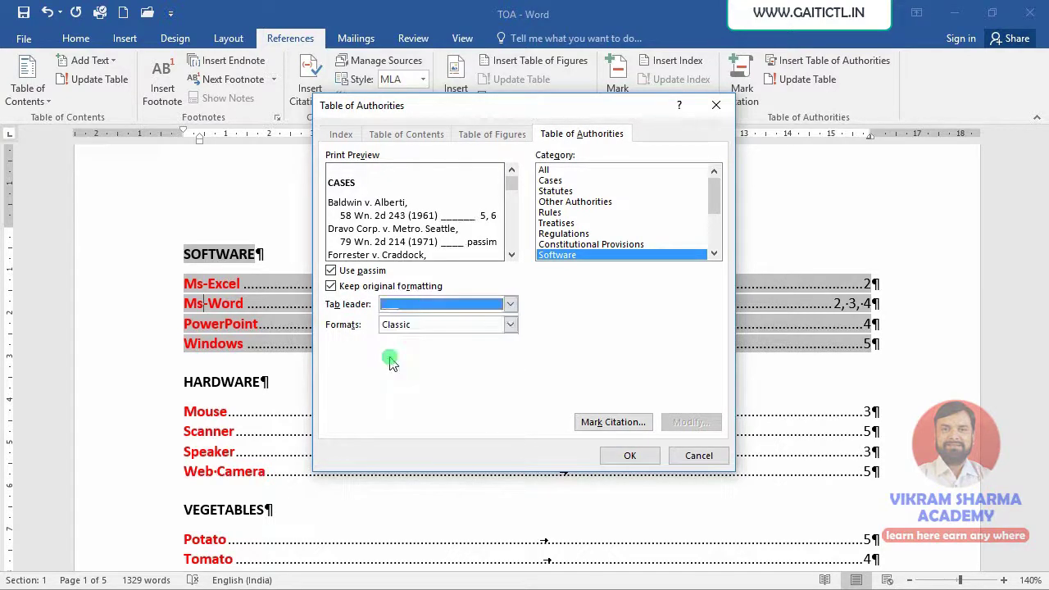
pyautogui.click(629, 455)
pyautogui.click(495, 348)
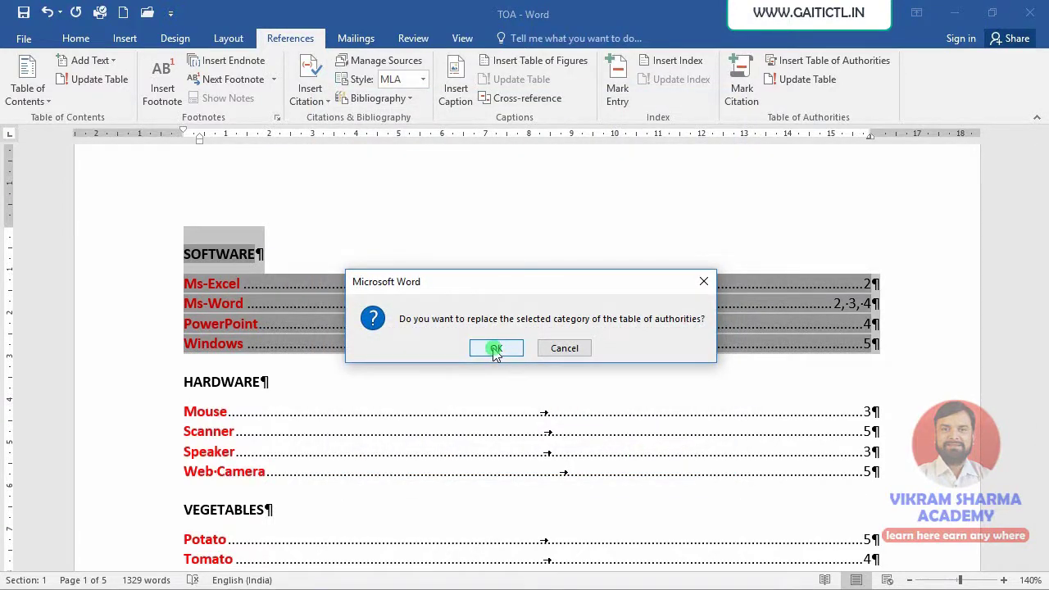
# Step: Replace the Software category of the table of authorities with a version that uses the Formal format and its dashed tab leader
pyautogui.click(328, 323)
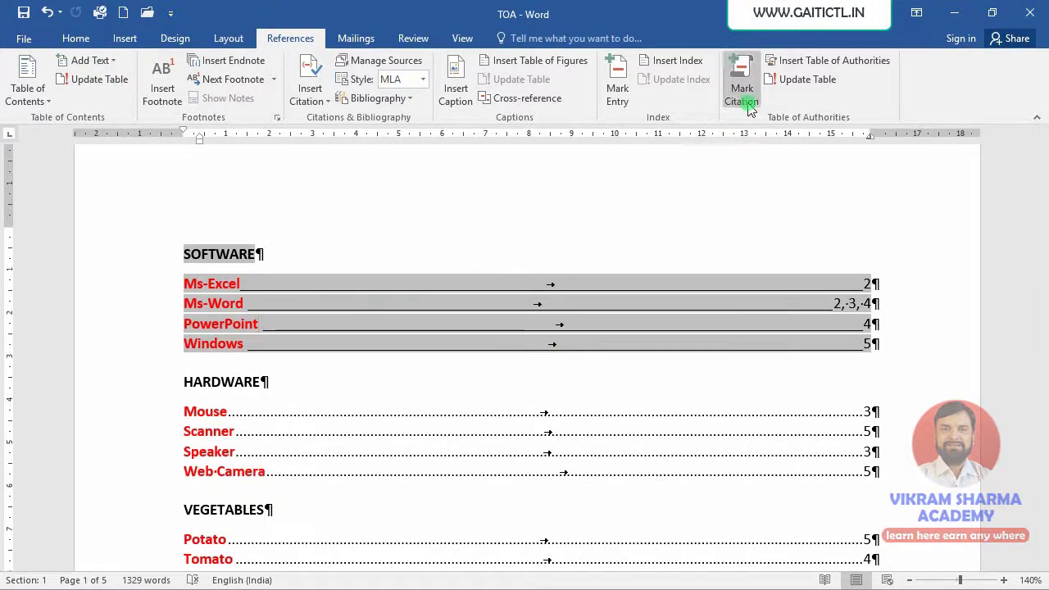
pyautogui.click(796, 64)
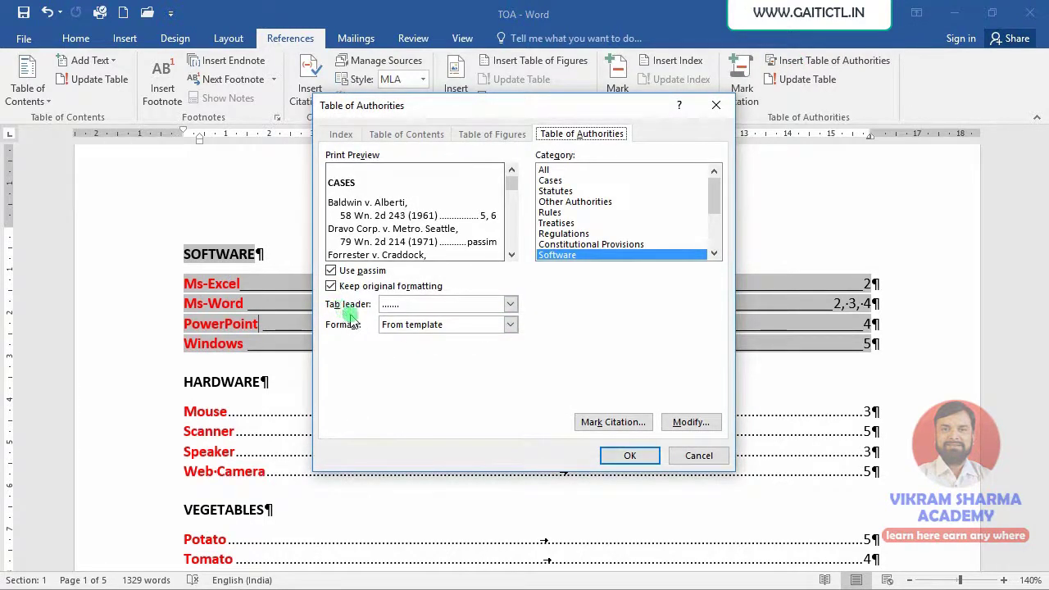
pyautogui.click(430, 325)
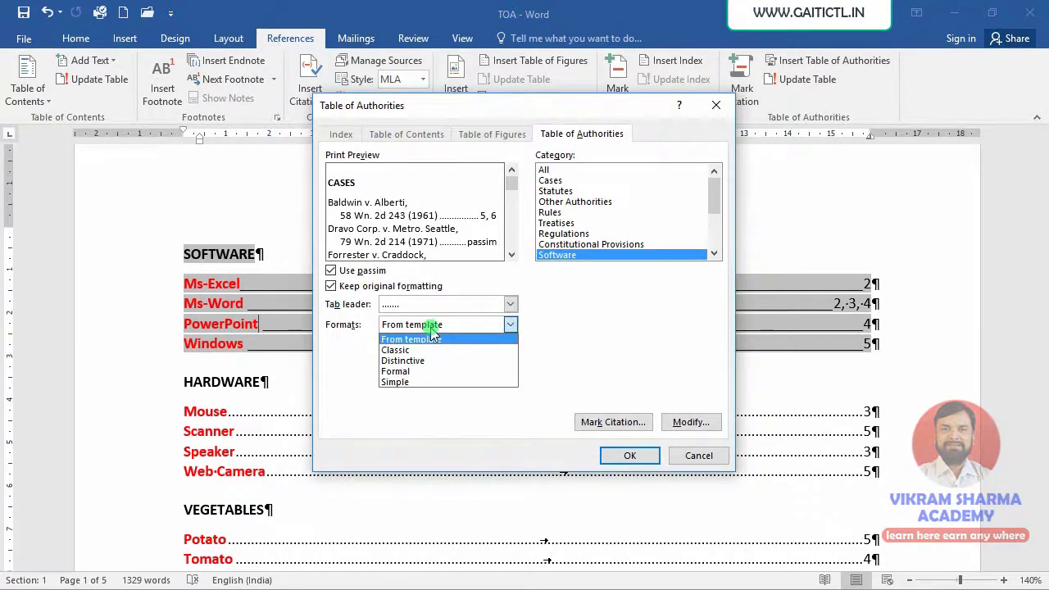
pyautogui.click(424, 382)
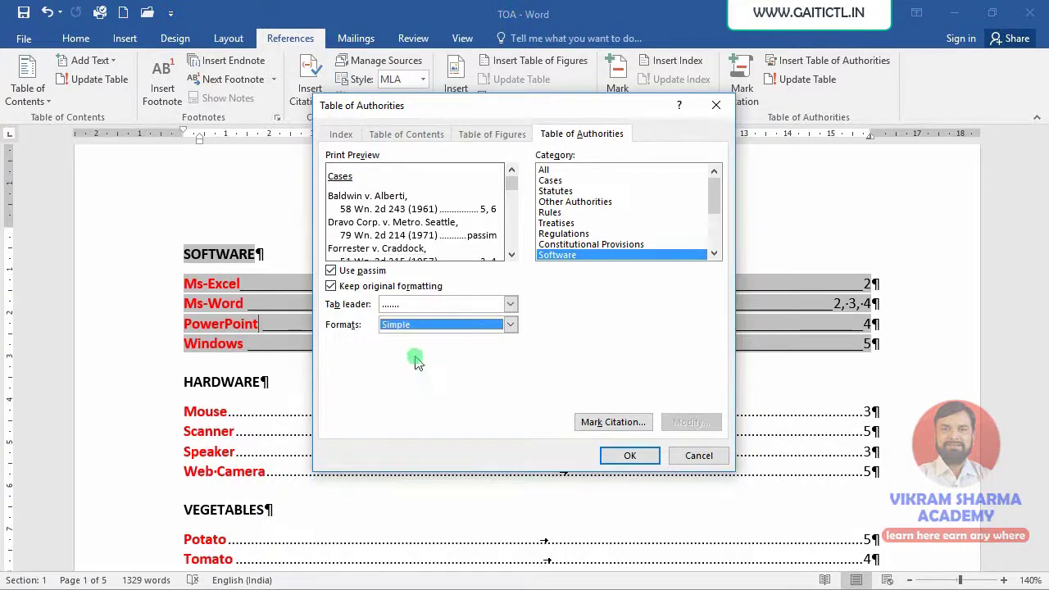
pyautogui.hotkey('alt', 'Down')
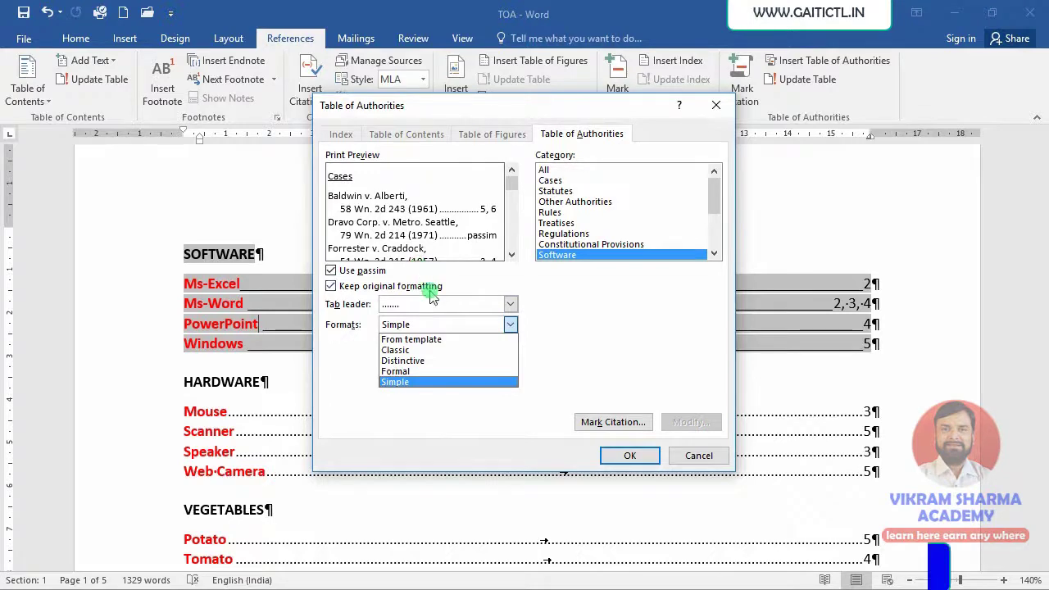
pyautogui.click(401, 371)
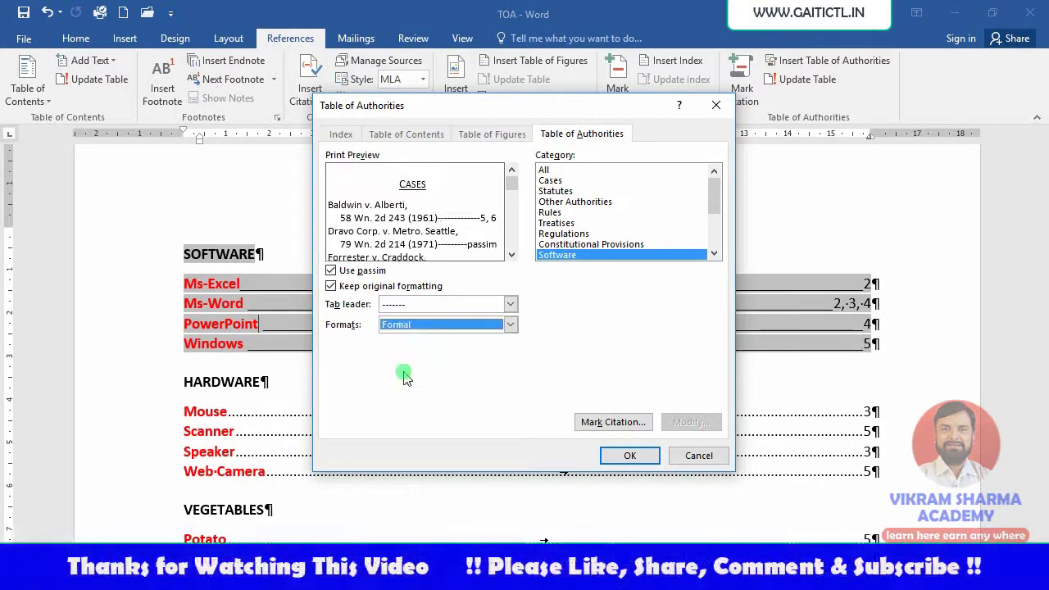
pyautogui.click(620, 456)
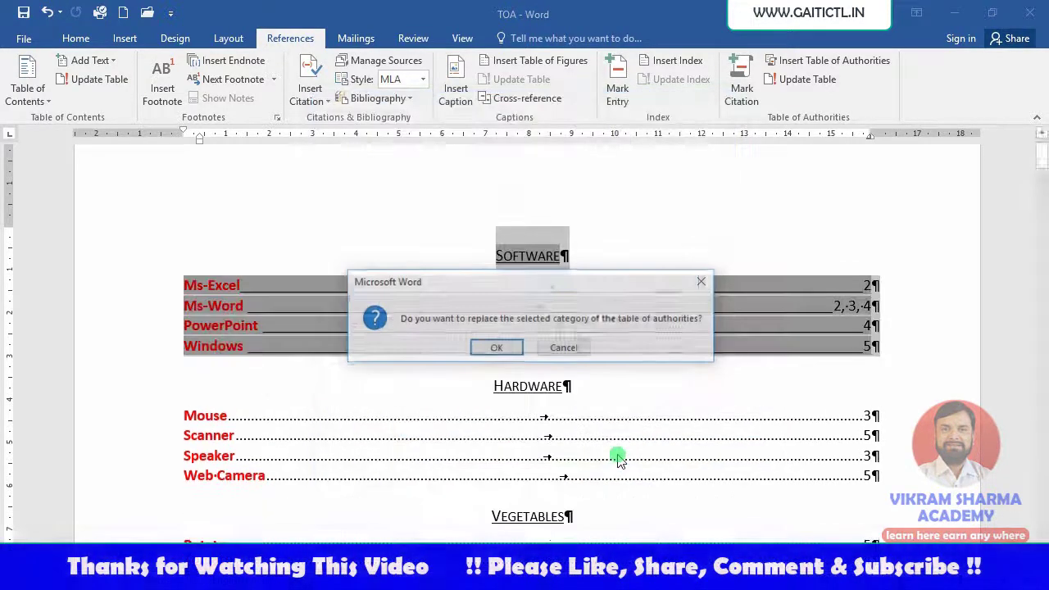
pyautogui.click(497, 349)
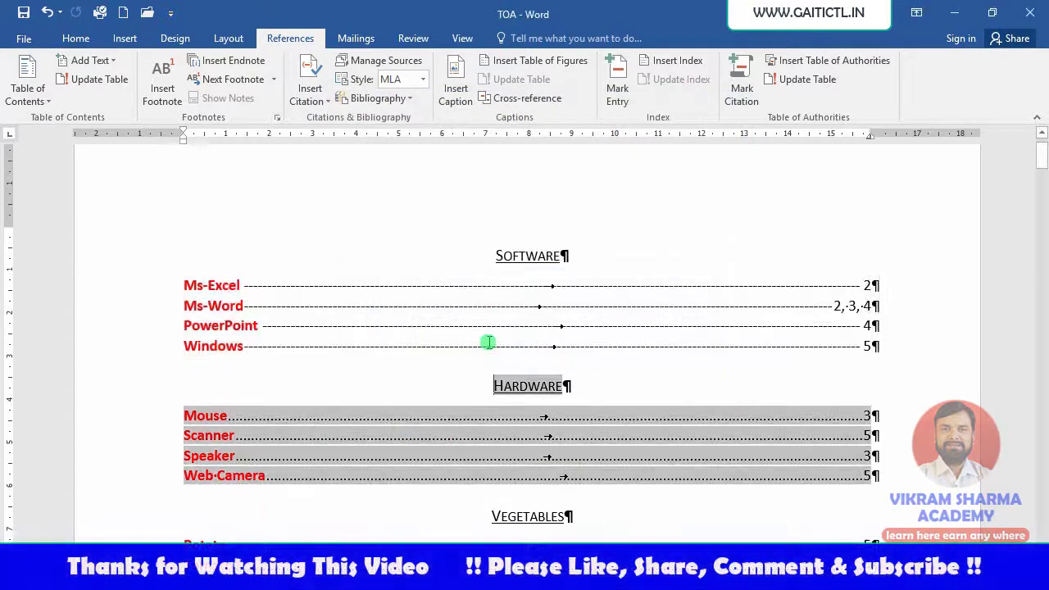
pyautogui.click(521, 296)
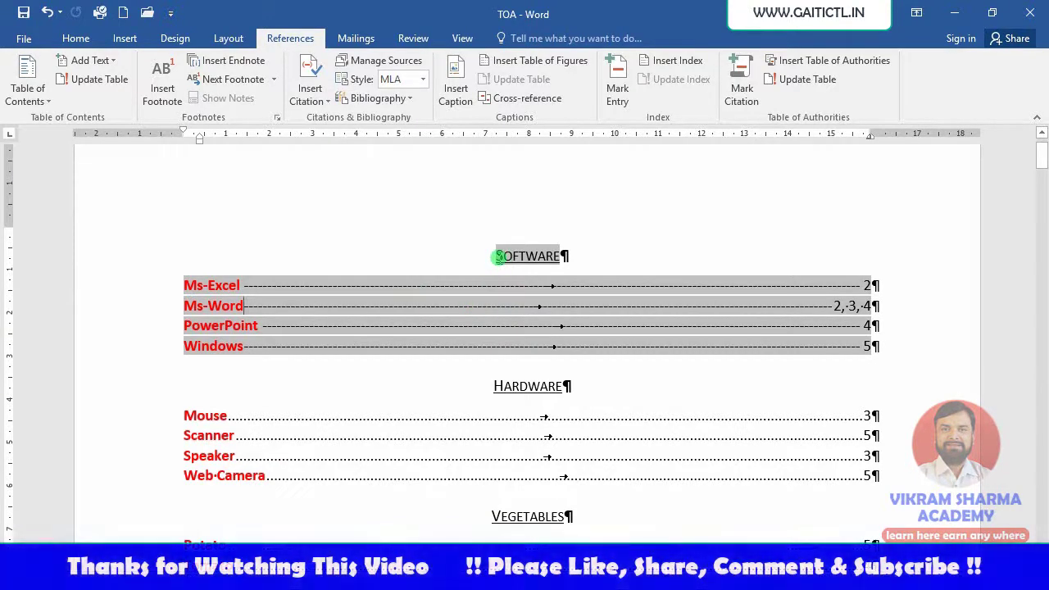
pyautogui.scroll(-2, 521, 345)
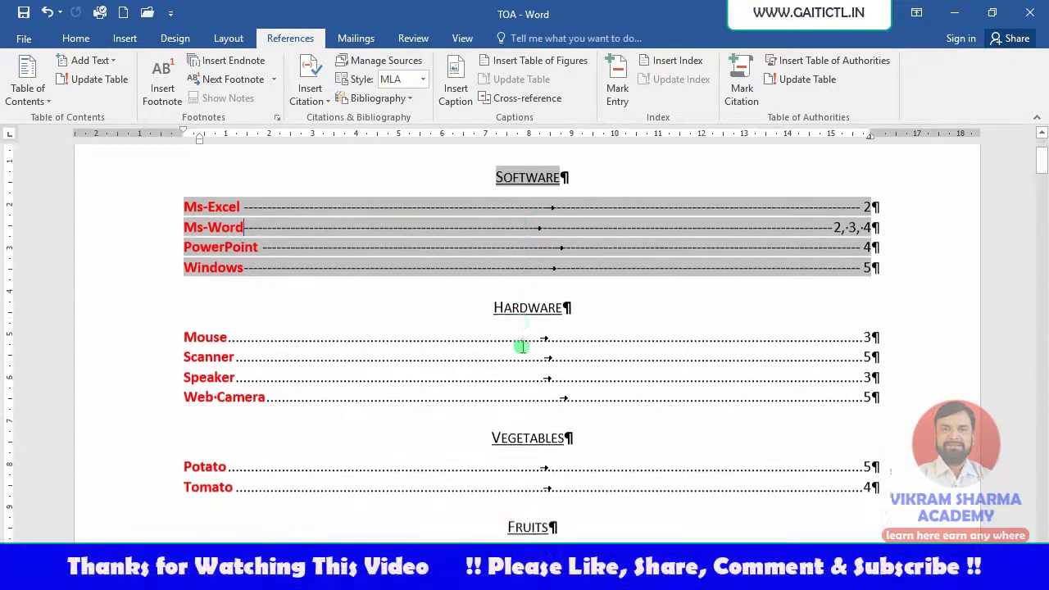
pyautogui.scroll(-1, 521, 345)
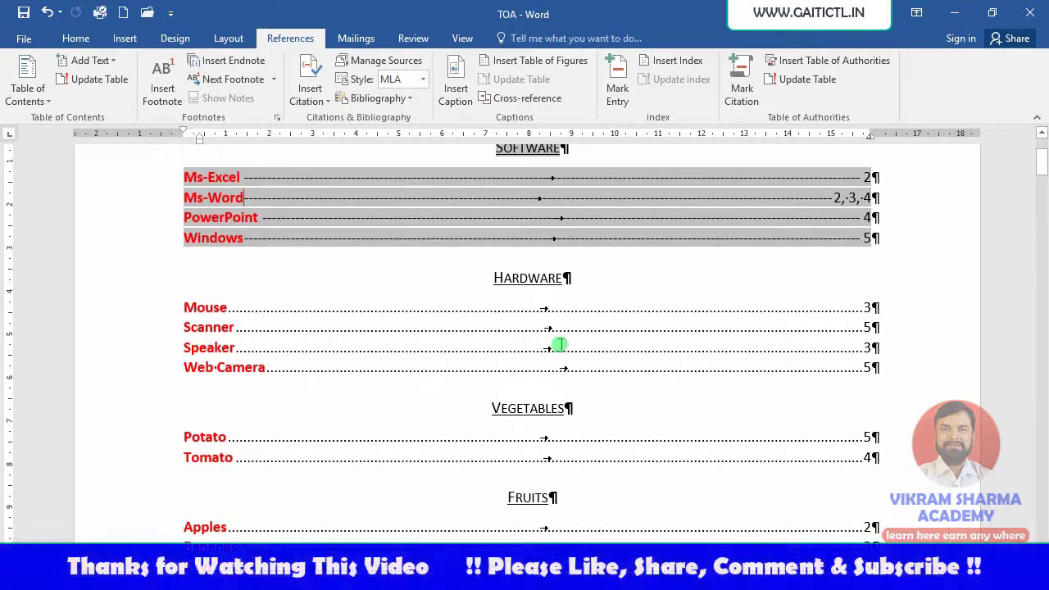